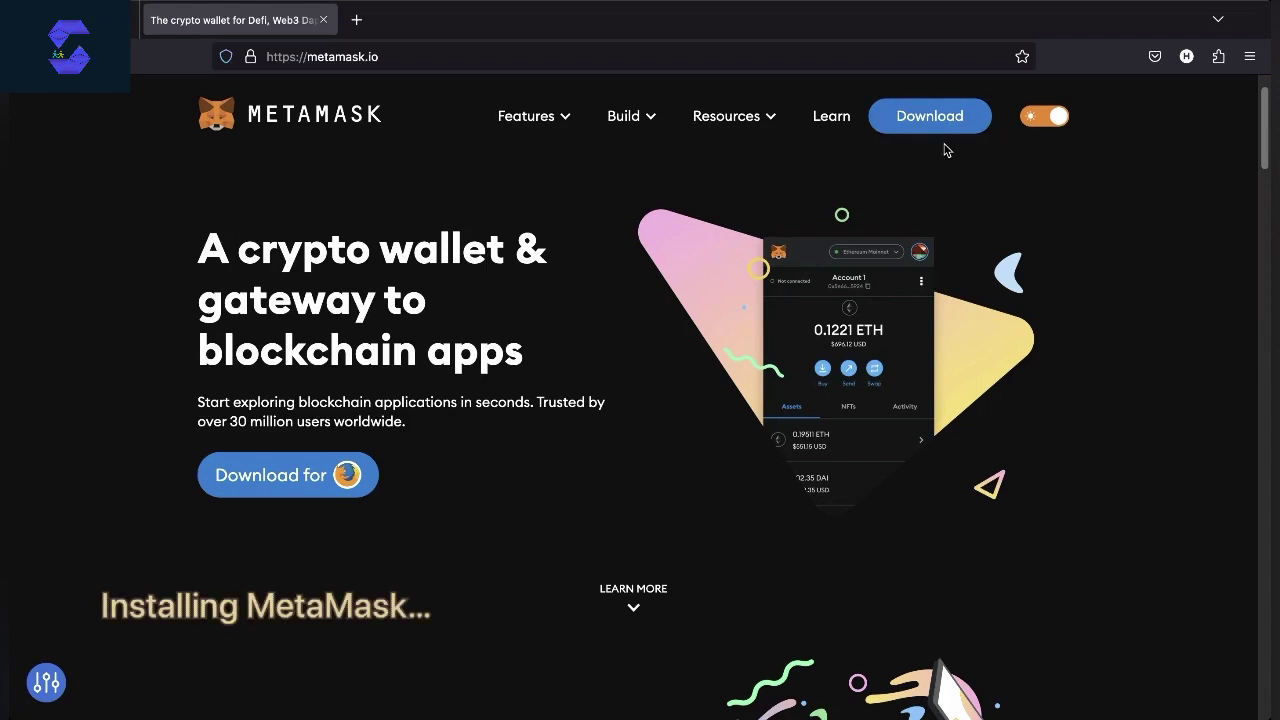
Go to the MetaMask download page and install the MetaMask add-on for Firefox
left_click(921, 128)
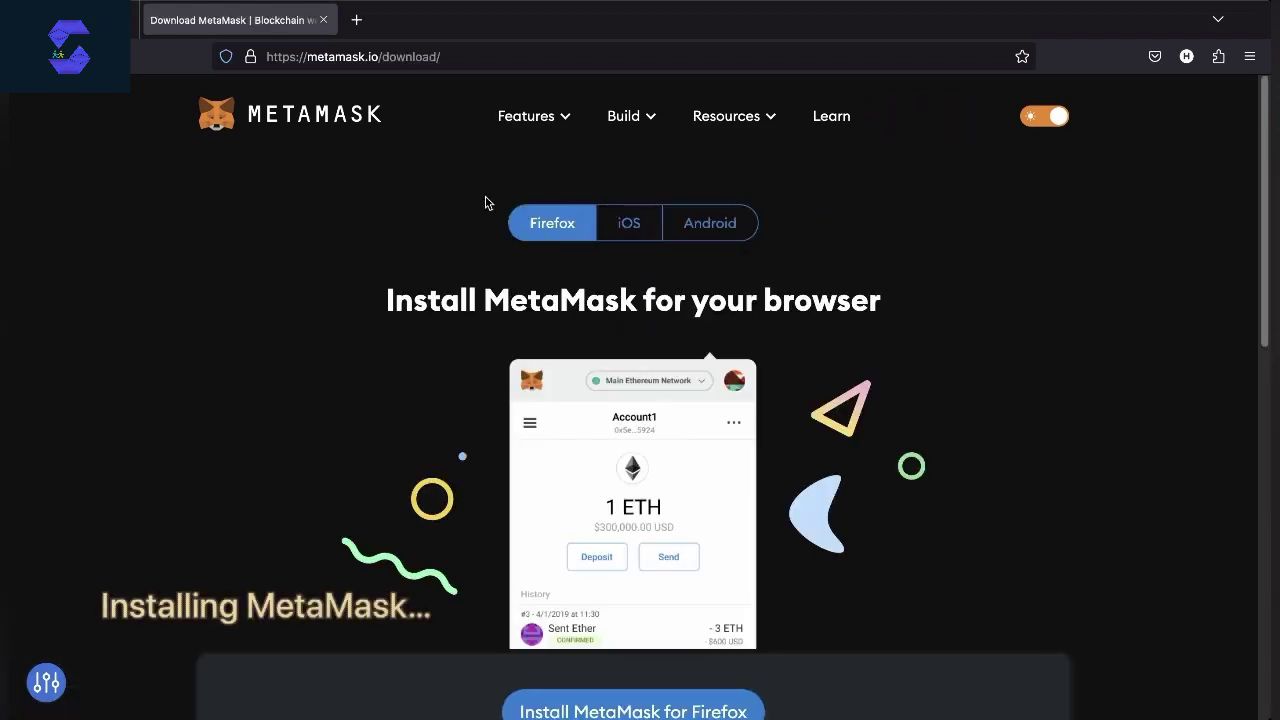
left_click_drag(485, 203, 564, 268)
left_click(566, 267)
scroll(569, 266, "down", 5)
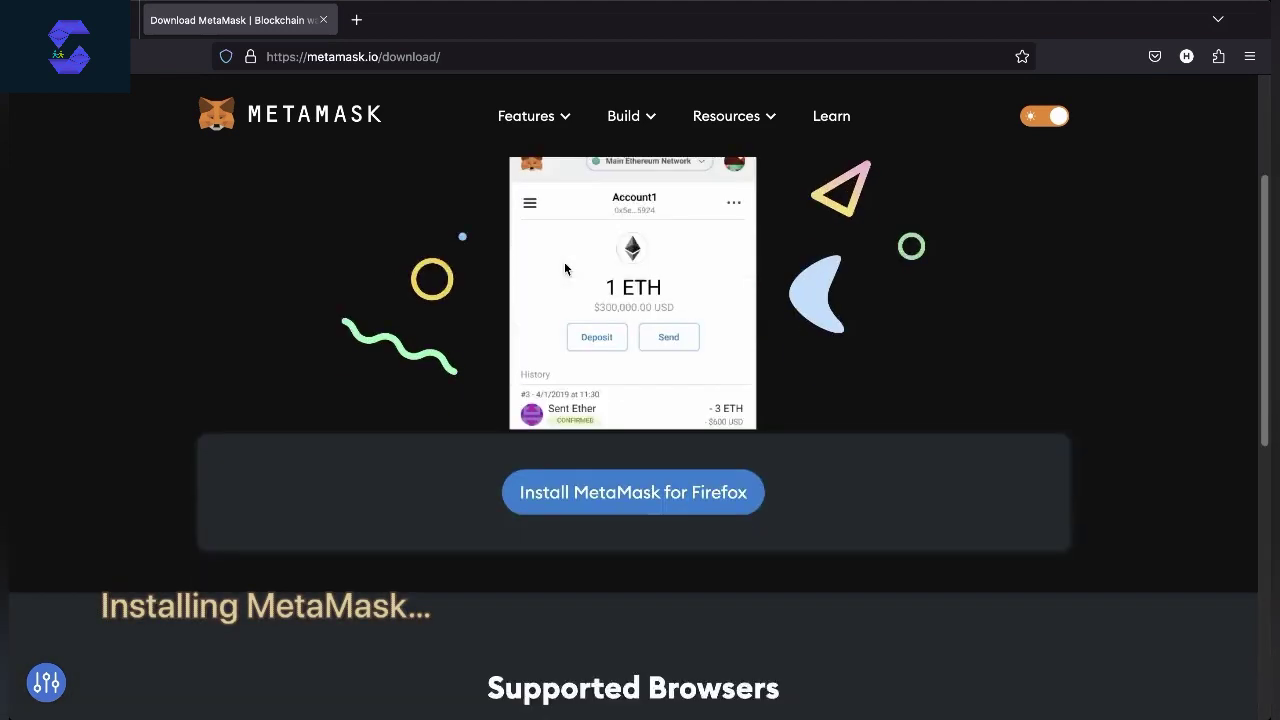
left_click(600, 386)
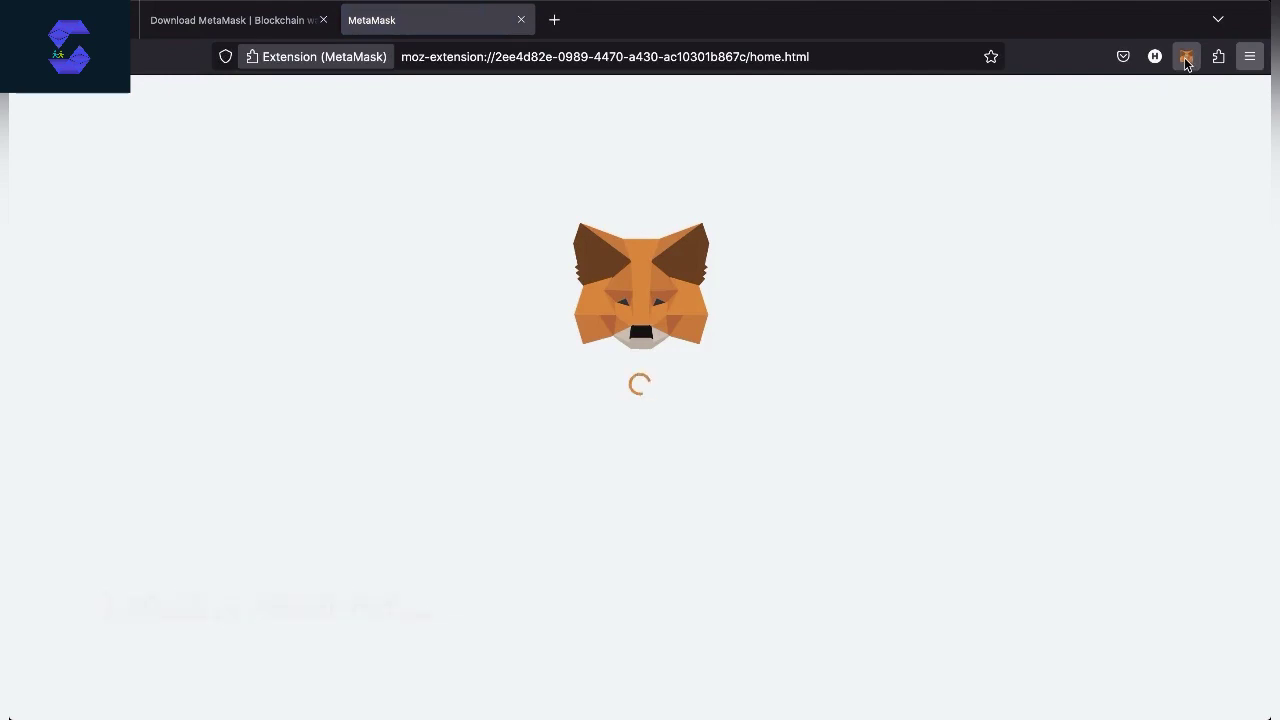
Open the MetaMask extension and advance through the welcome slides to the last one
left_click(1186, 60)
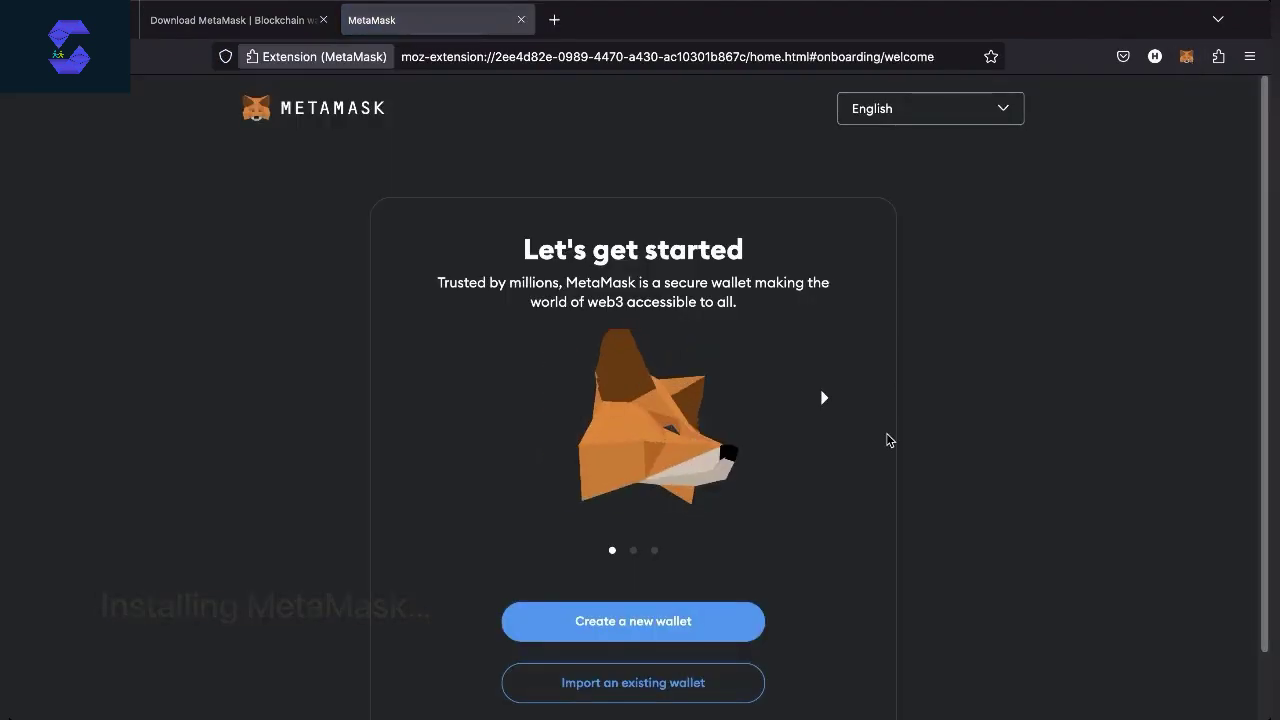
scroll(660, 466, "down", 2)
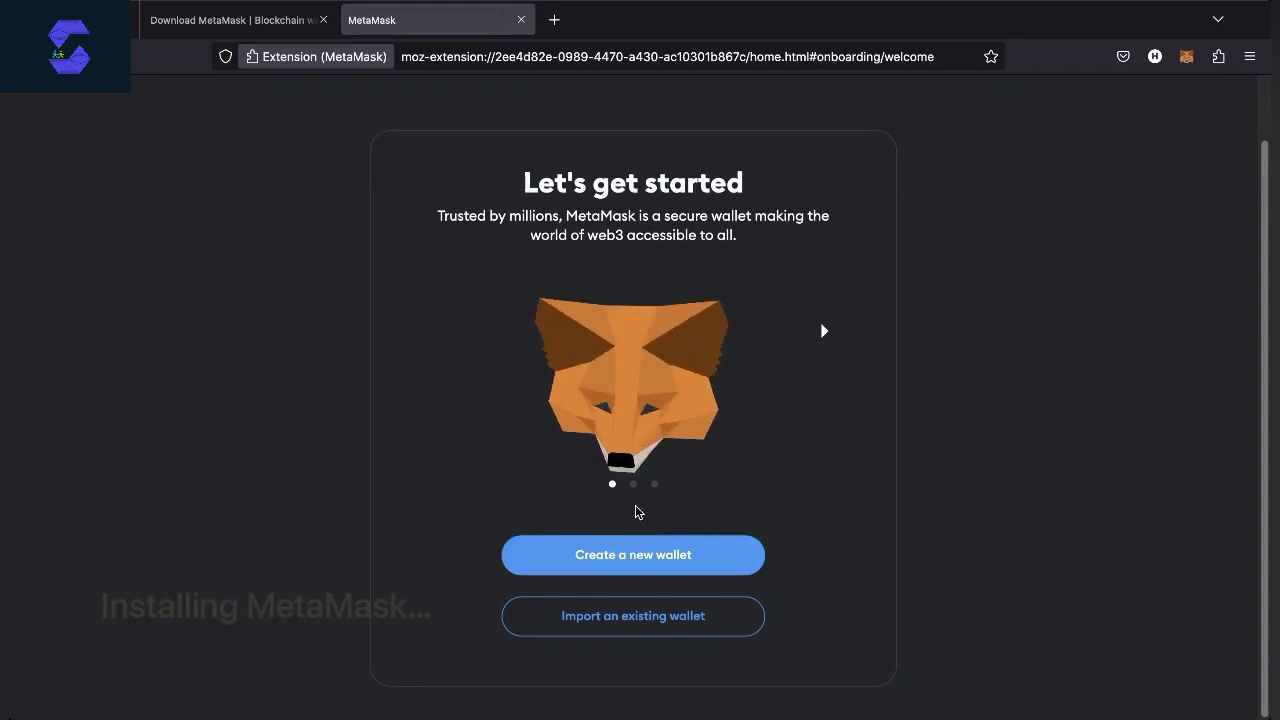
left_click(824, 331)
left_click(826, 332)
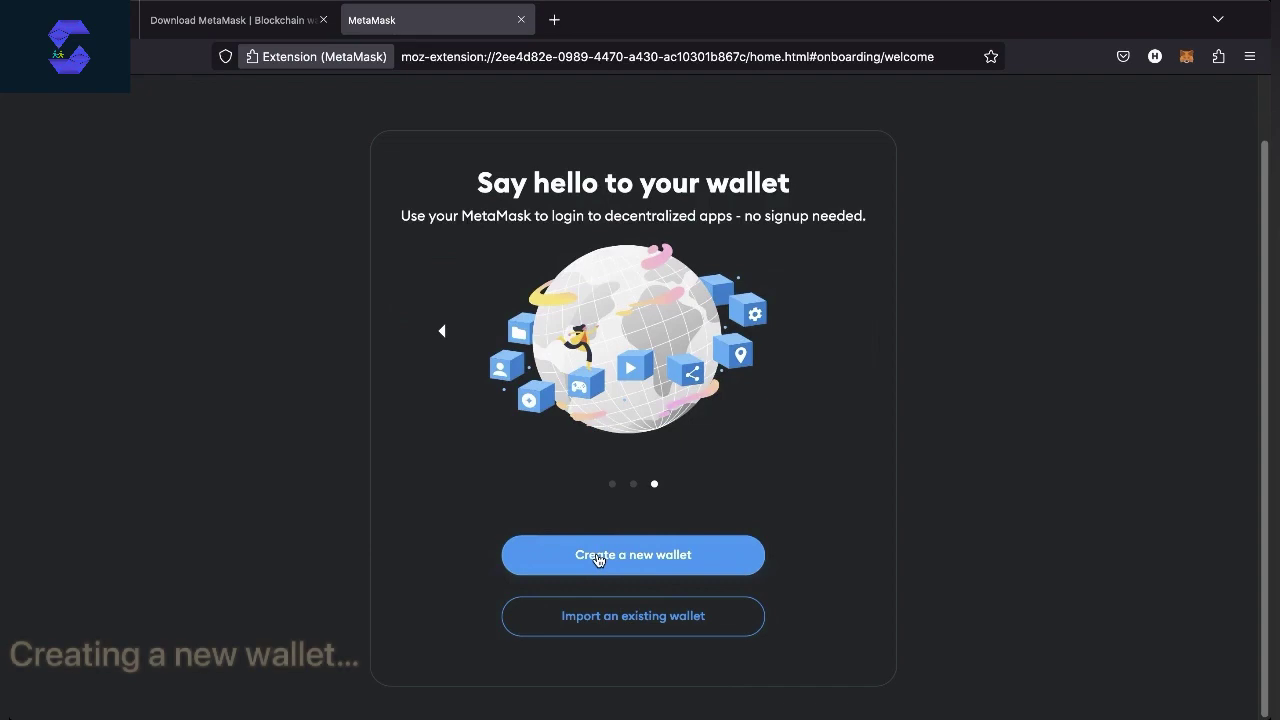
Choose to create a new wallet and agree to share anonymous usage data
left_click(598, 559)
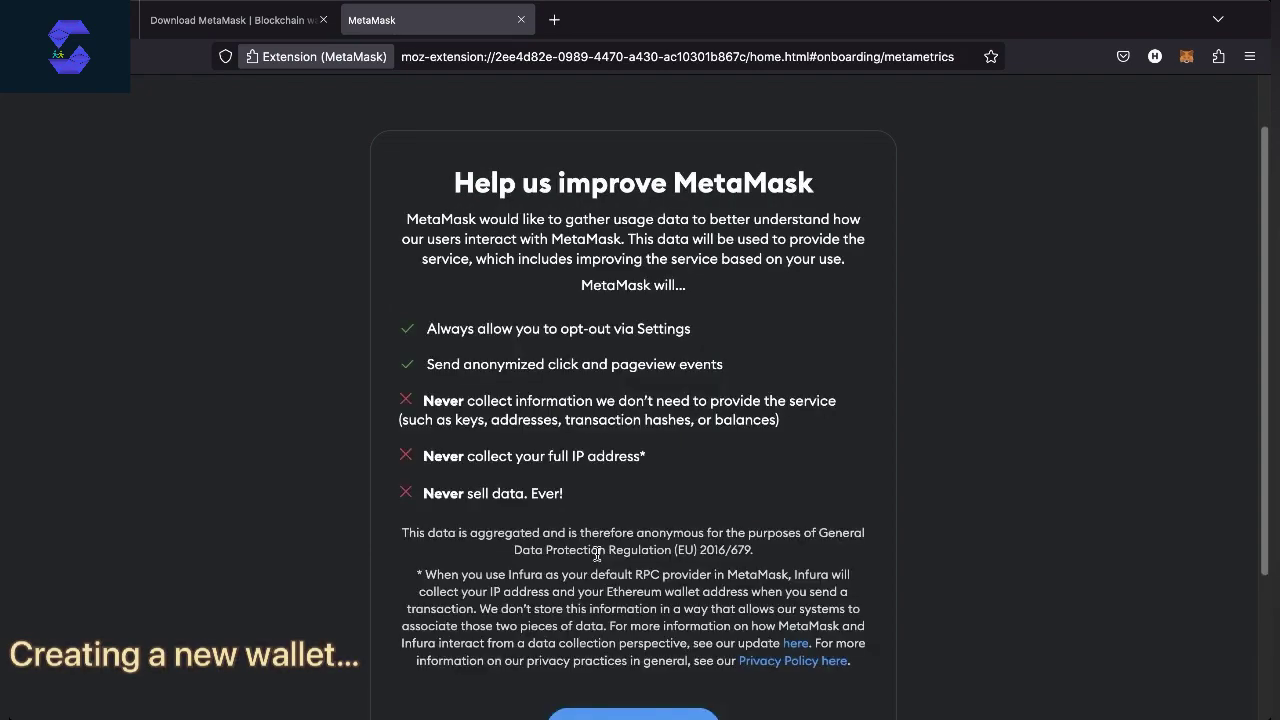
scroll(597, 555, "down", 4)
scroll(430, 514, "up", 4)
scroll(430, 514, "down", 4)
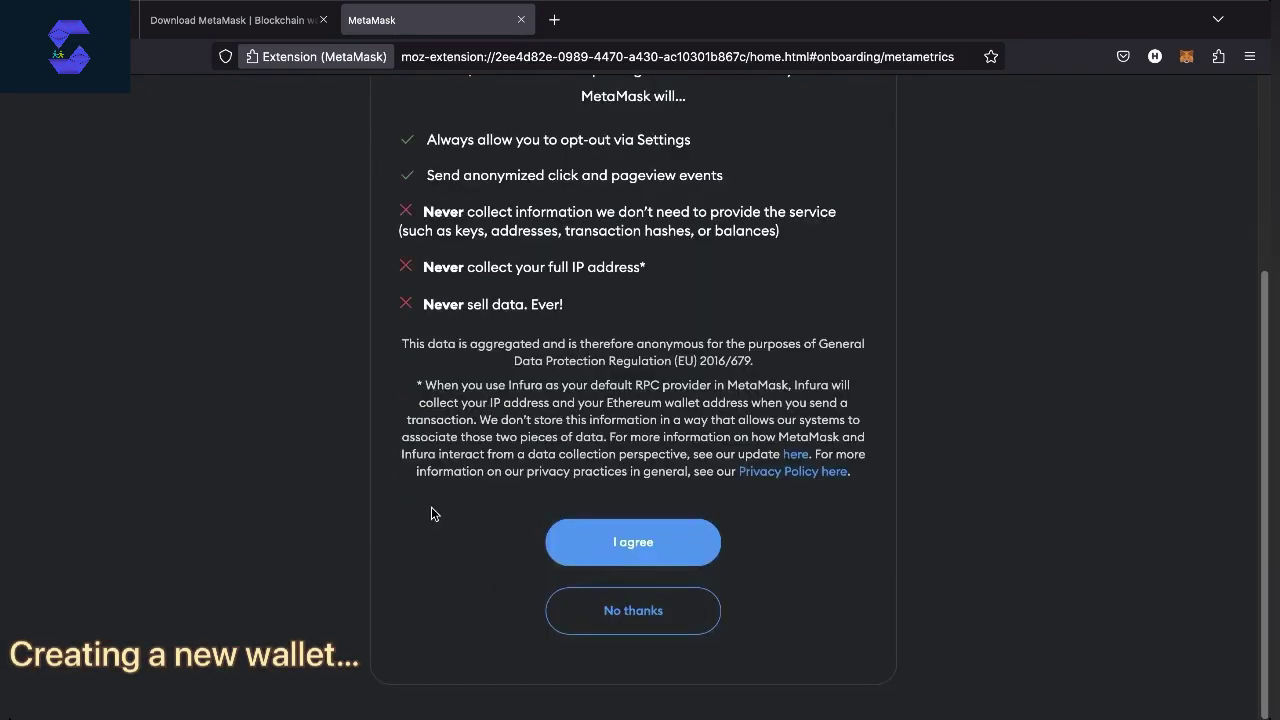
left_click(630, 543)
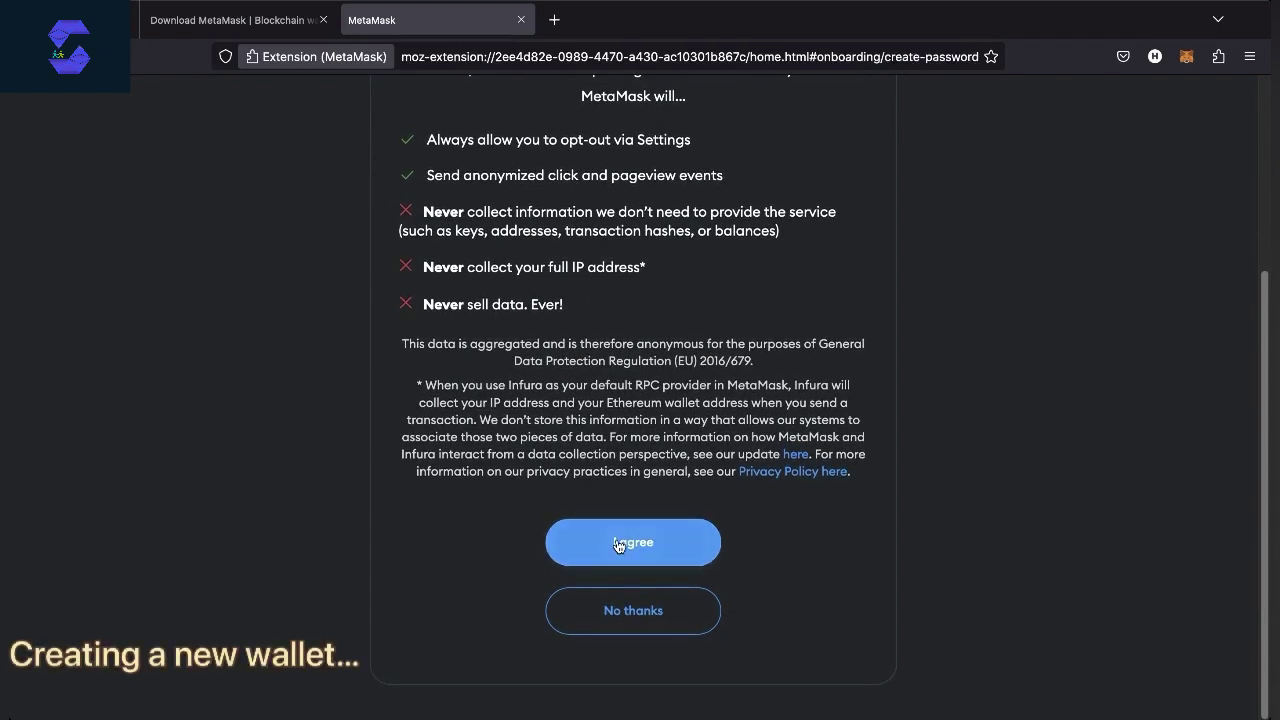
Enter and confirm the new wallet password, acknowledge it can't be recovered, and create the wallet
type("********")
left_click(586, 558)
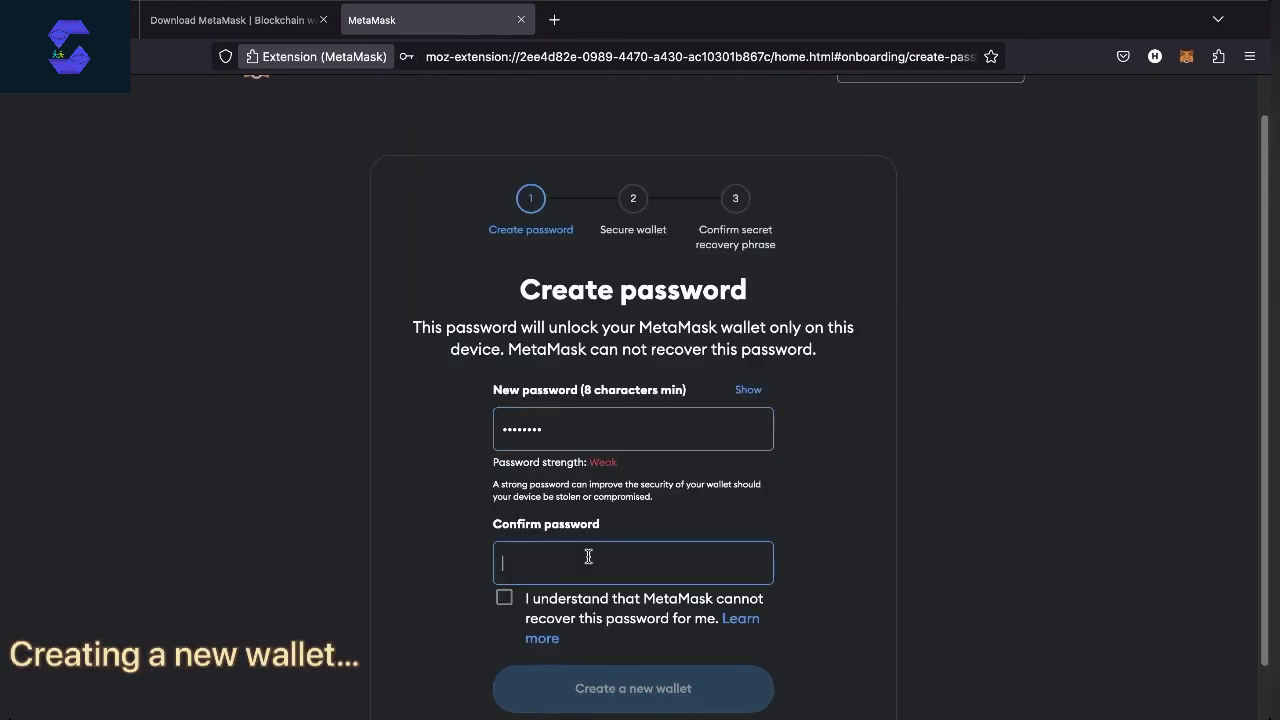
type("********")
left_click(504, 596)
scroll(495, 611, "down", 1)
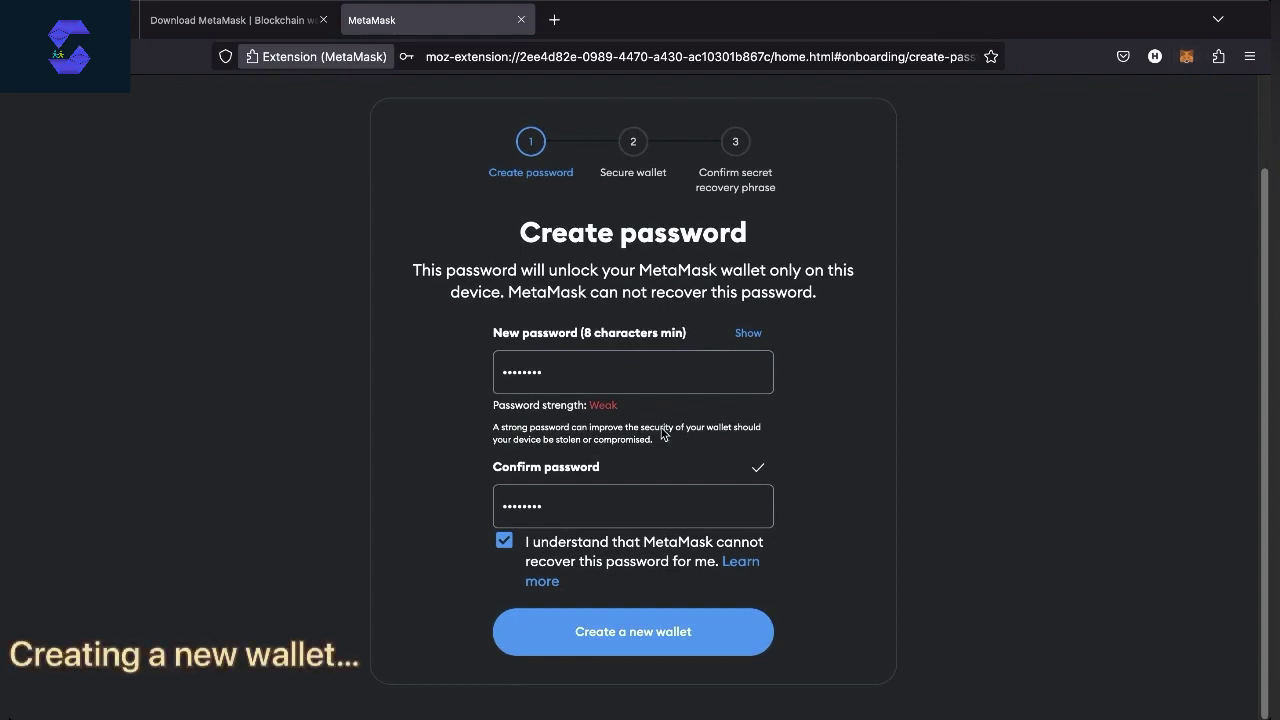
left_click(545, 508)
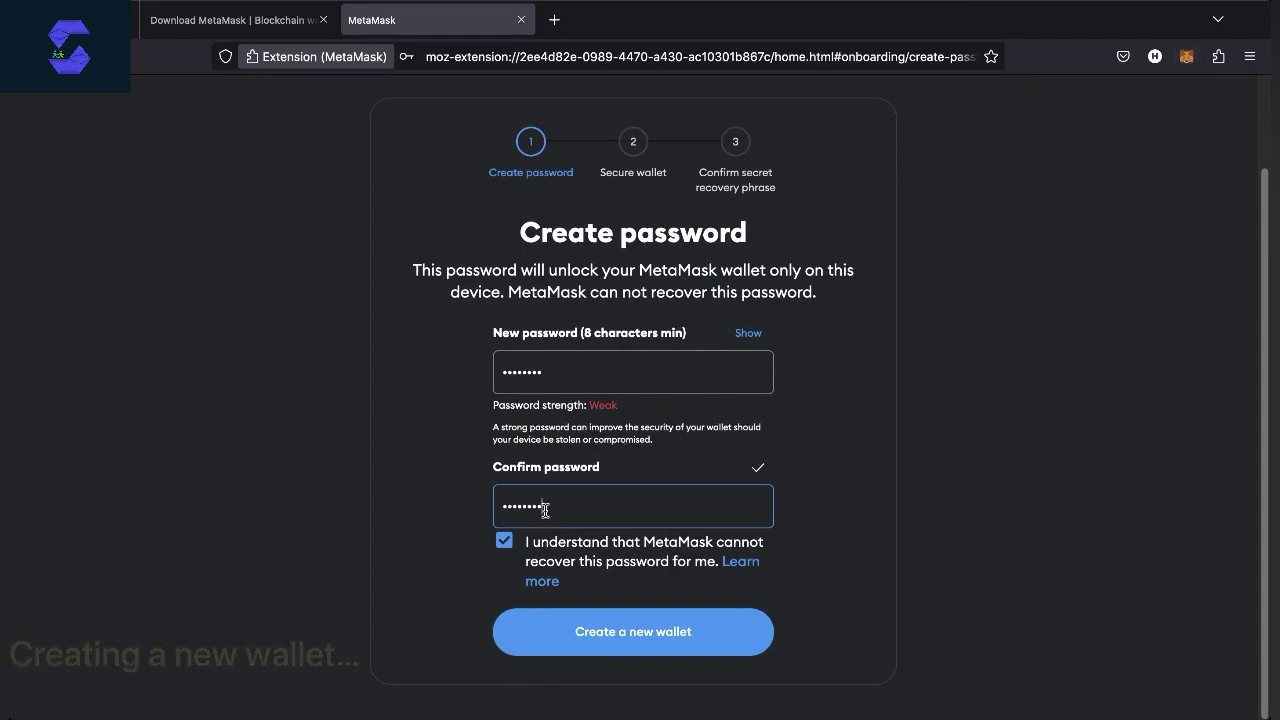
left_click(620, 632)
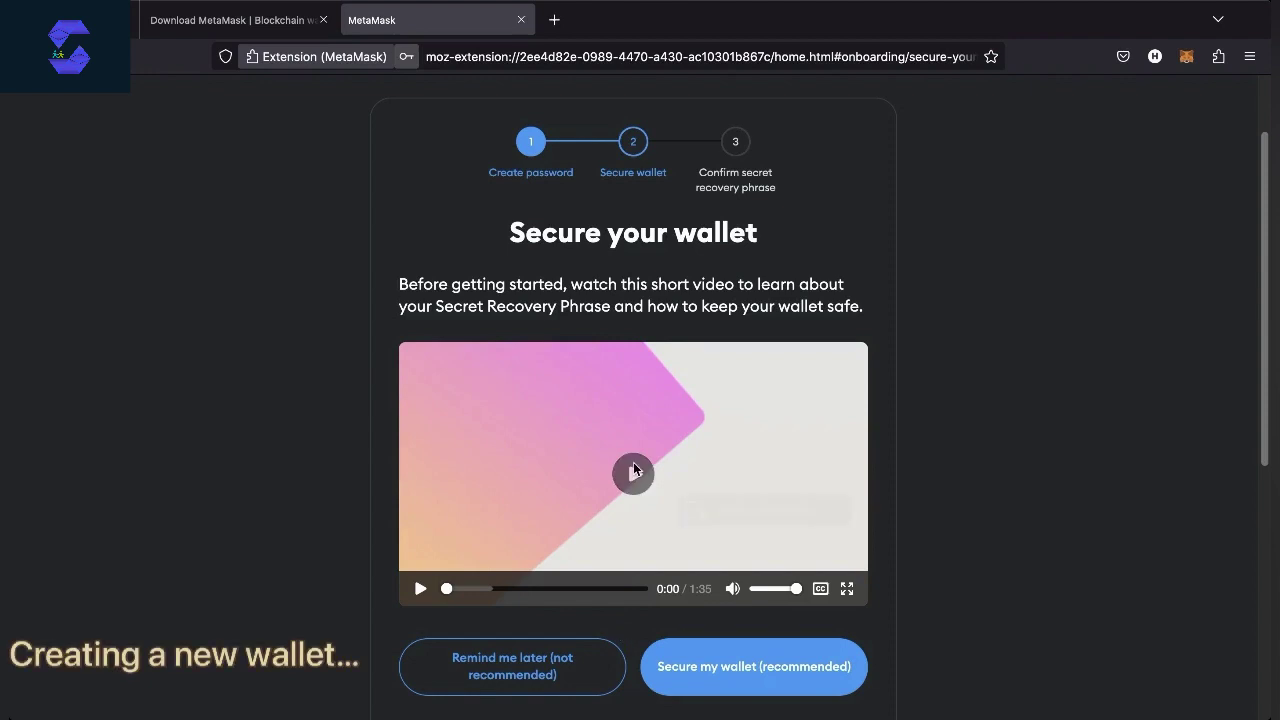
Watch the recovery phrase explainer video, skipping ahead, then choose Secure my wallet
scroll(632, 450, "down", 2)
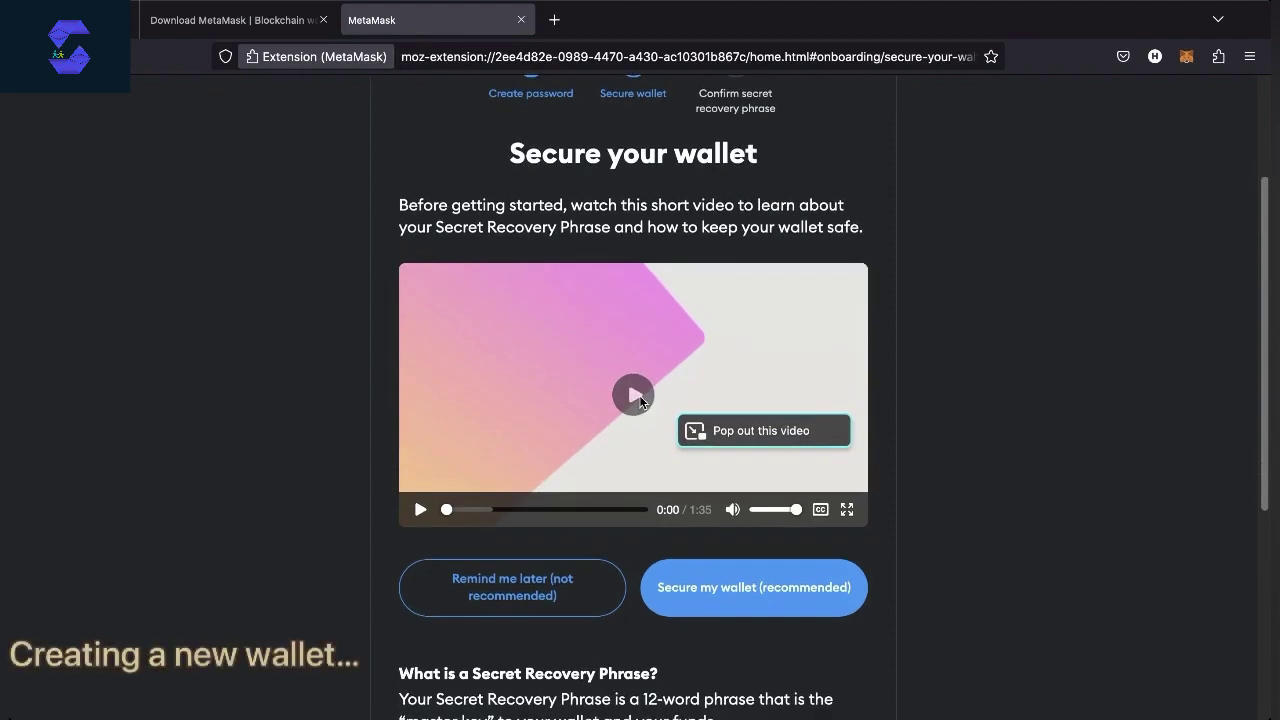
left_click(638, 396)
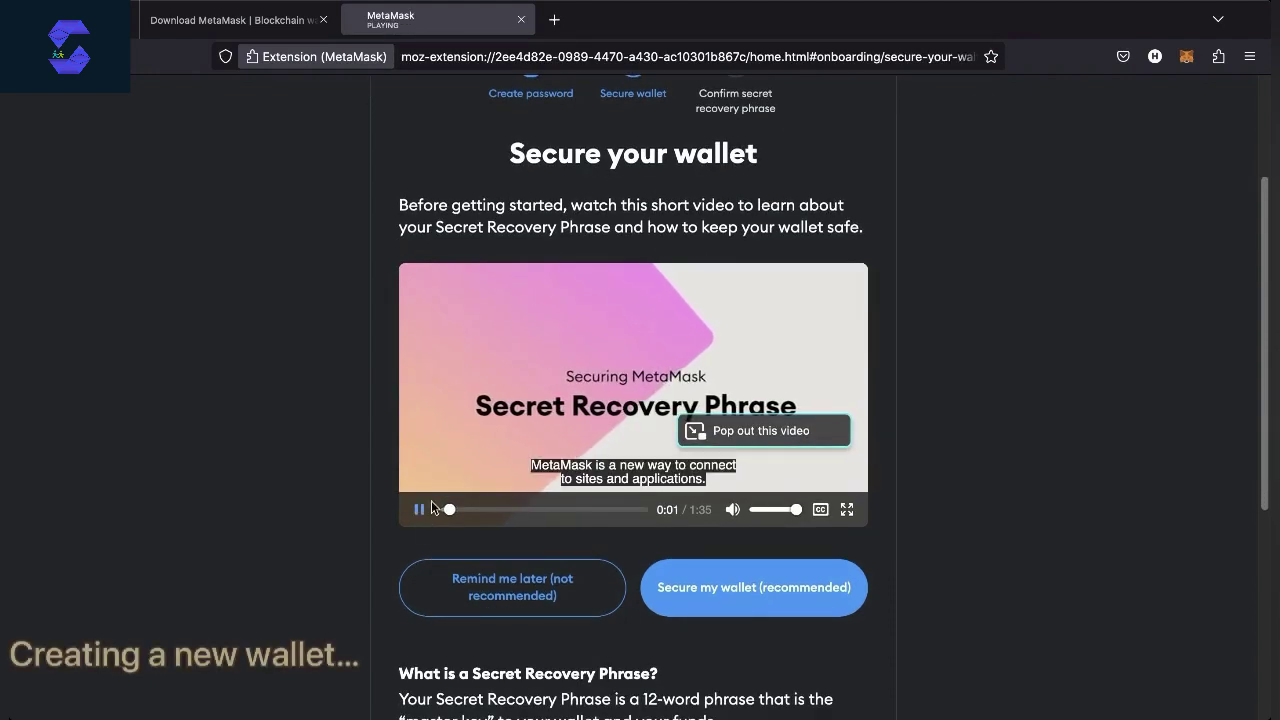
left_click(470, 510)
left_click(482, 510)
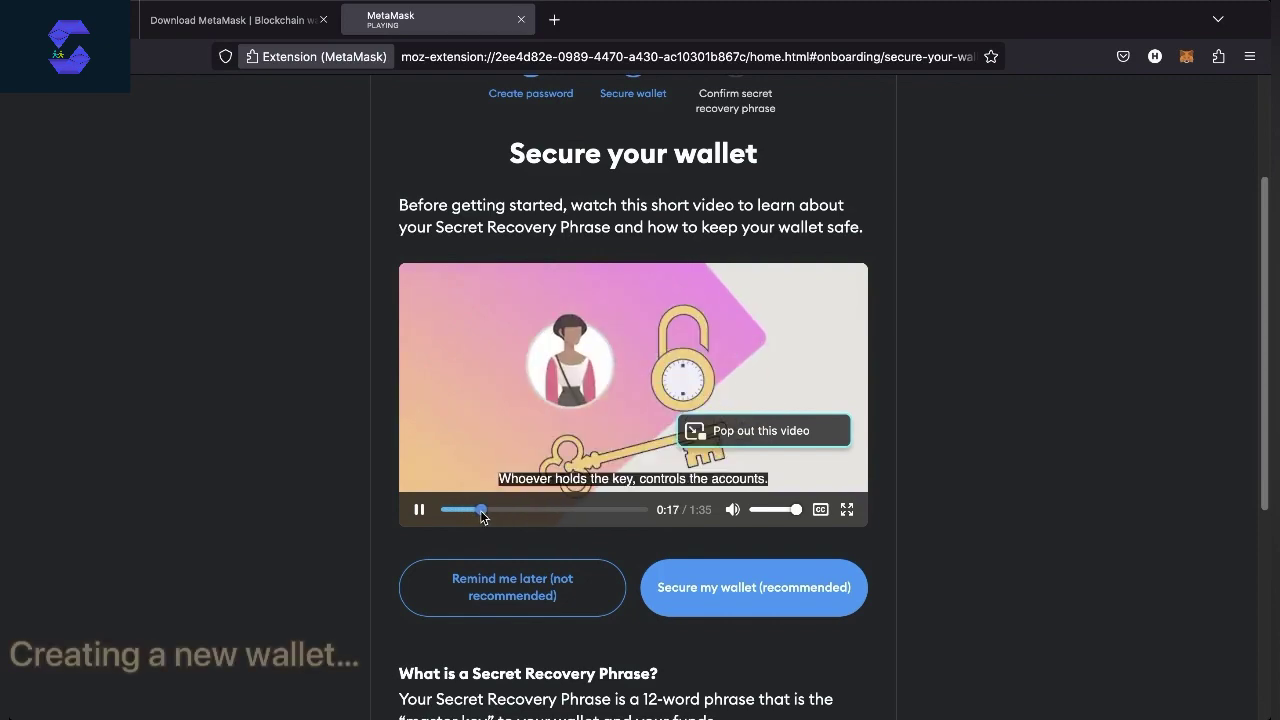
scroll(508, 541, "down", 5)
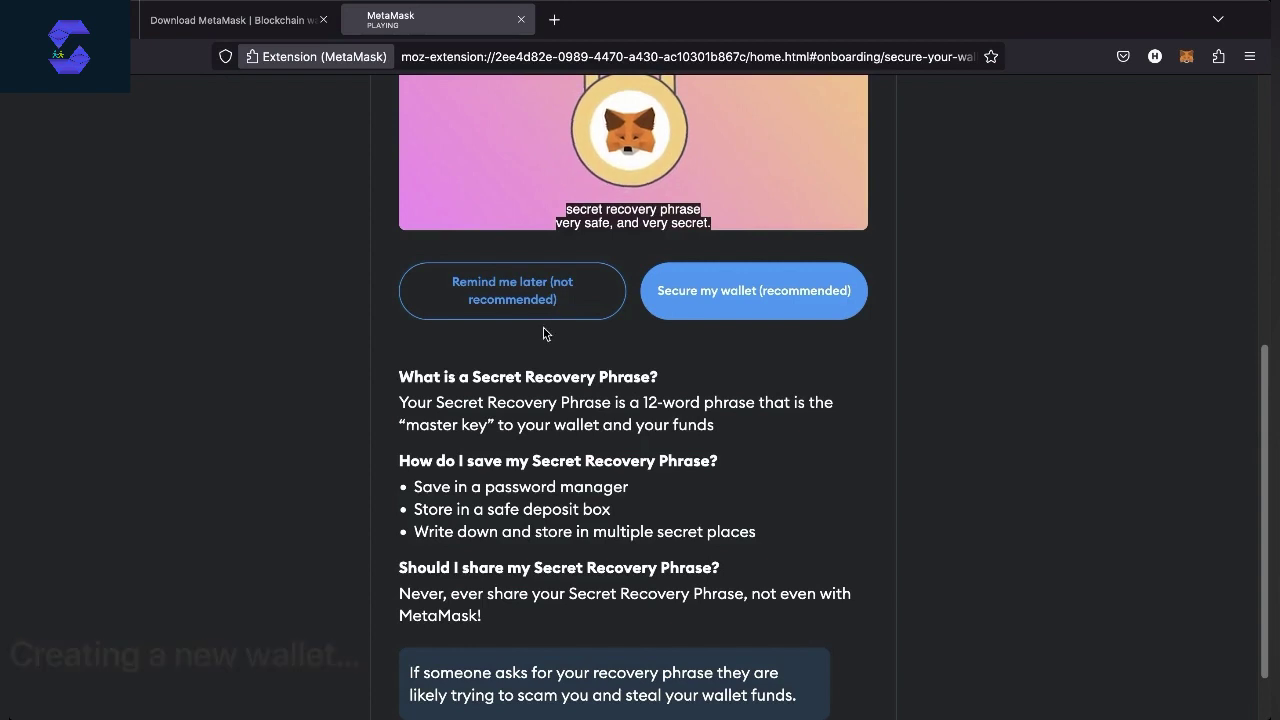
left_click(699, 305)
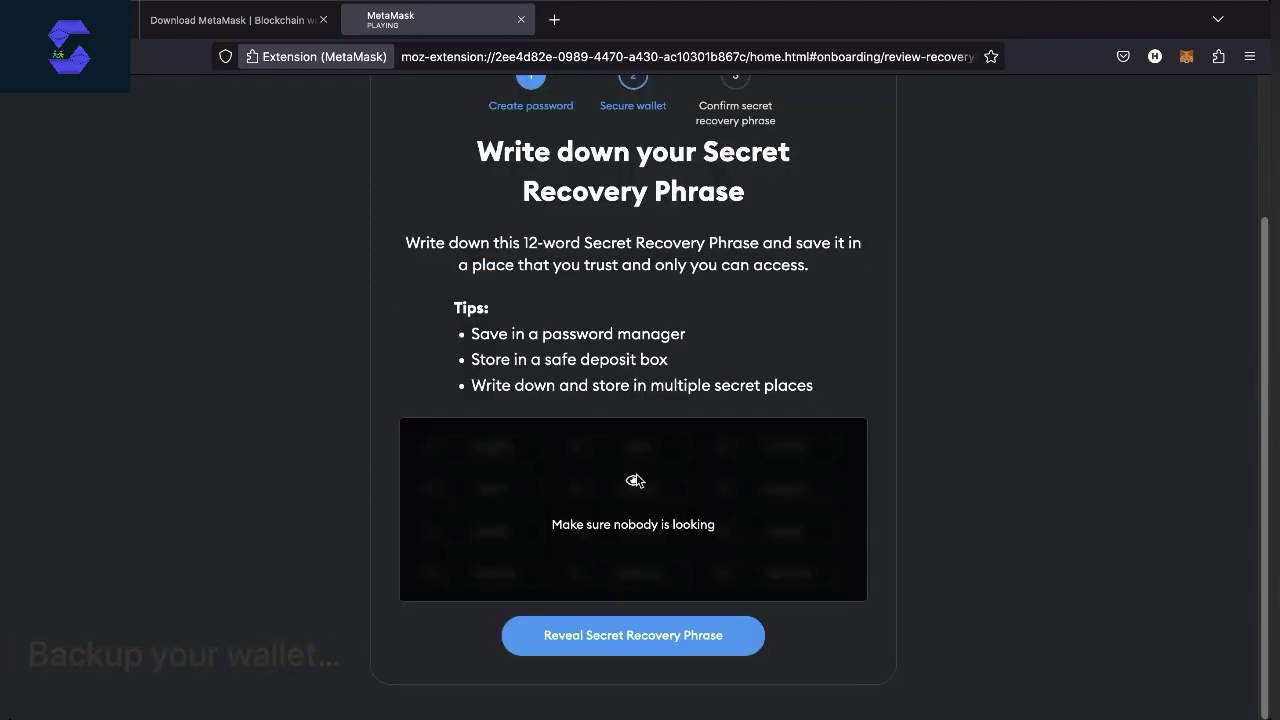
Reveal the 12 recovery words and read through the backup tips, including the password manager tip
left_click(635, 626)
scroll(634, 626, "down", 1)
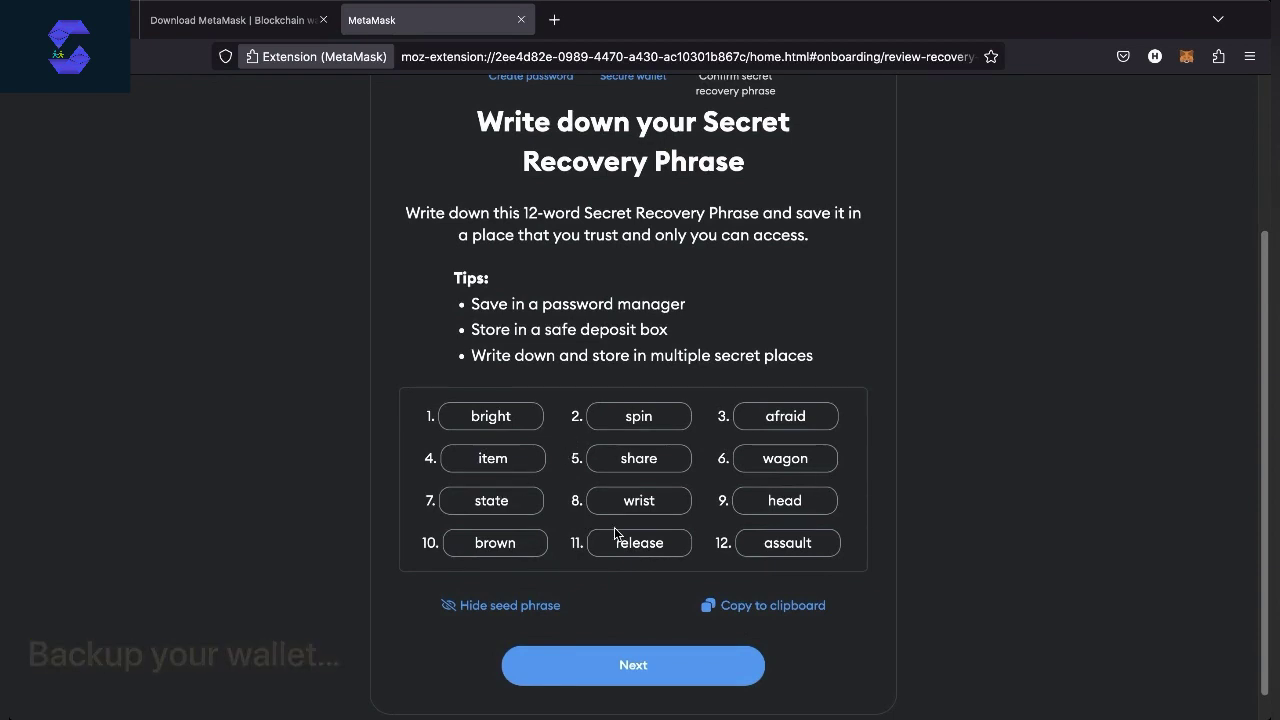
left_click_drag(471, 304, 706, 309)
triple_click(713, 355)
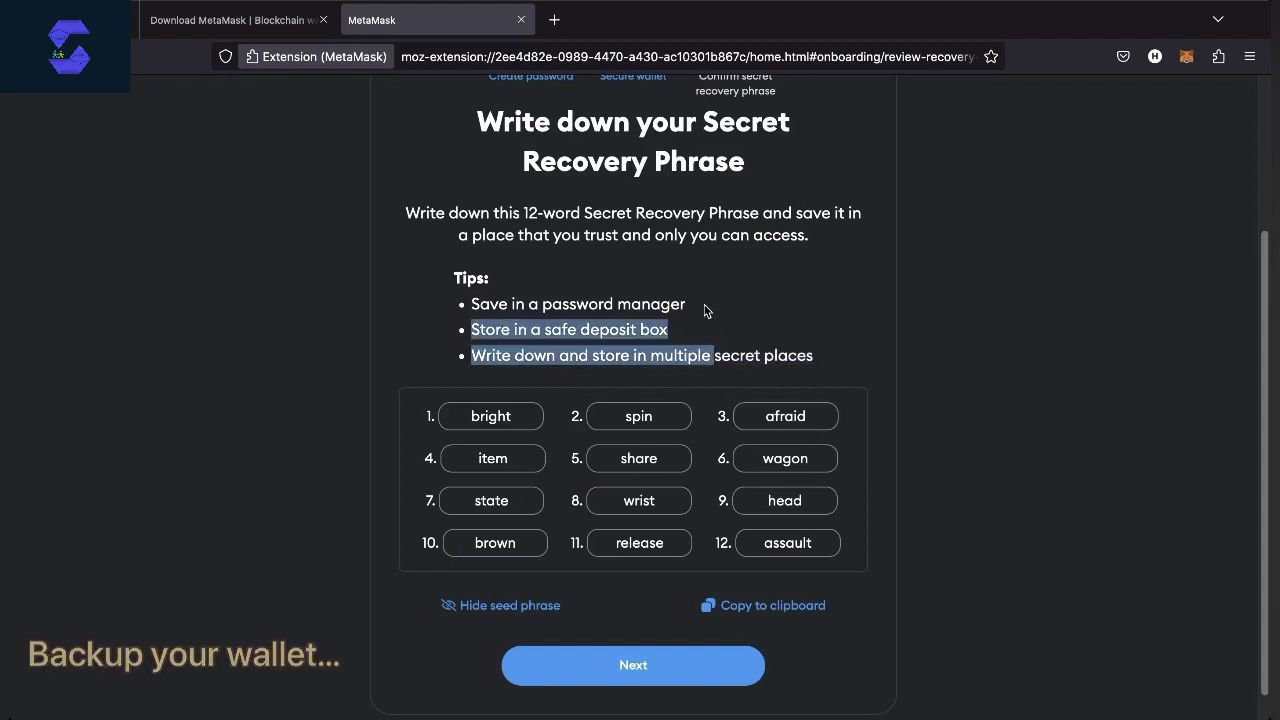
left_click(705, 311)
triple_click(705, 311)
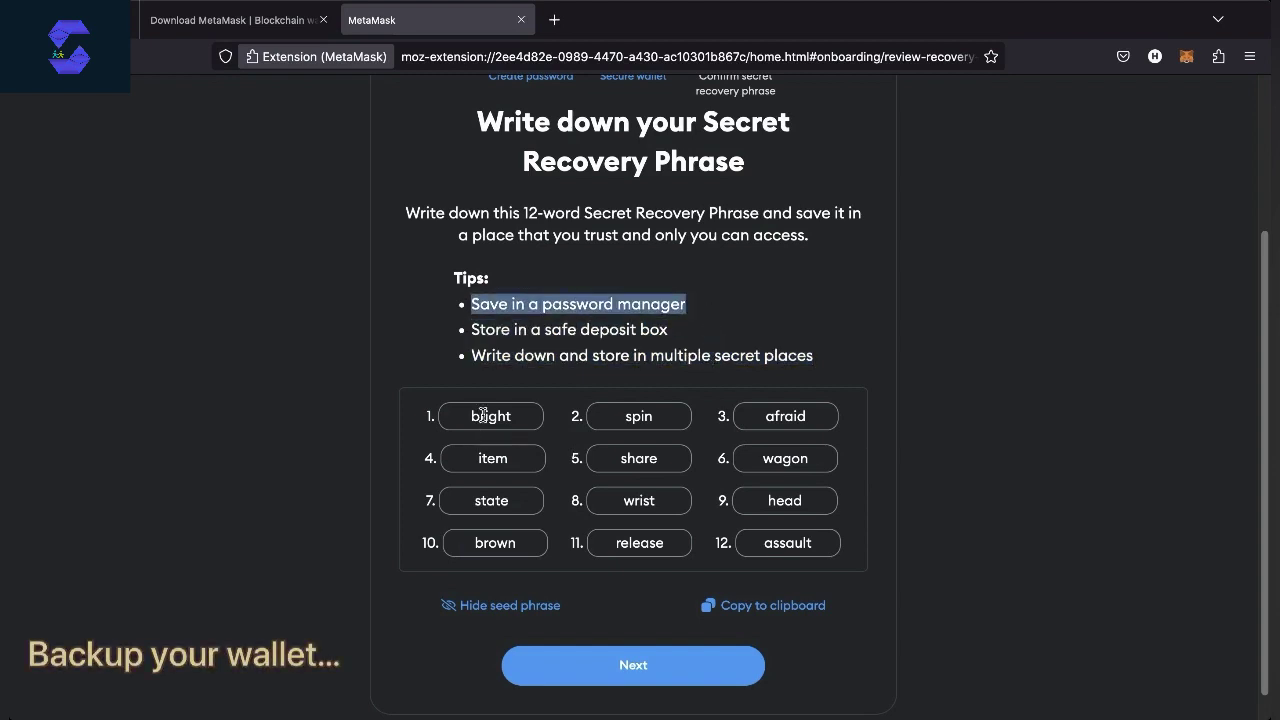
scroll(483, 420, "down", 1)
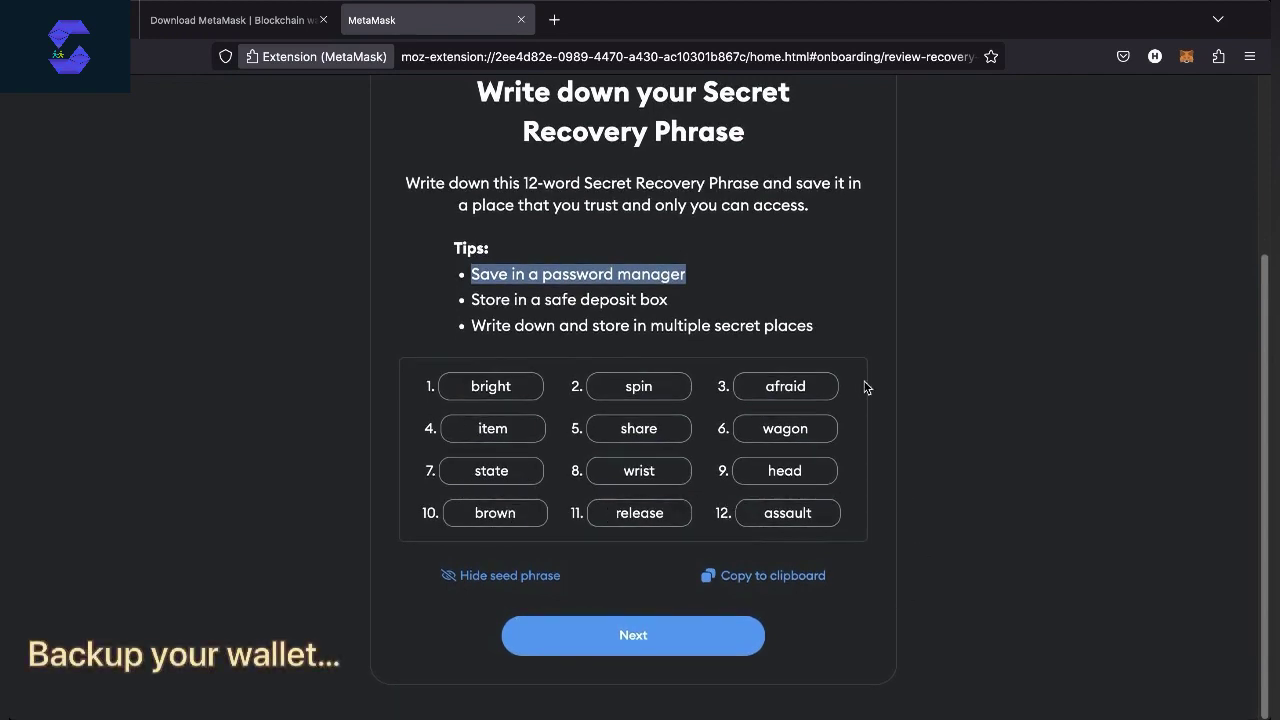
left_click(440, 532)
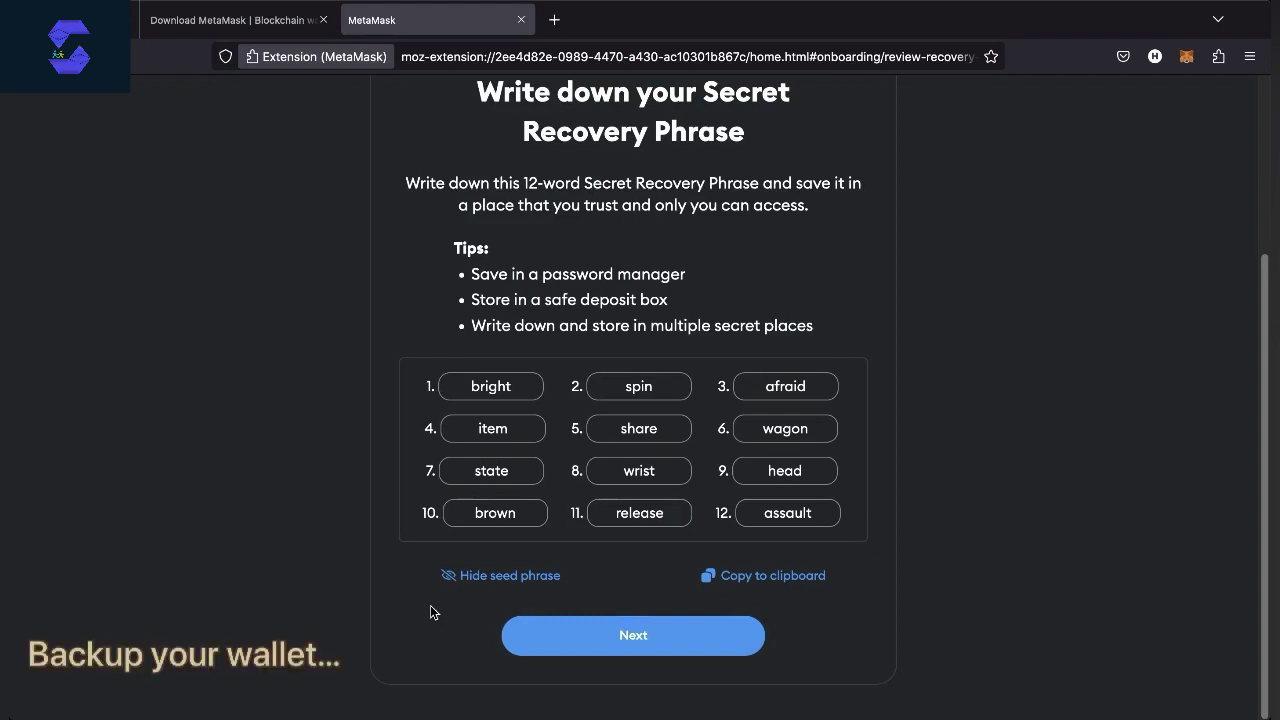
left_click(618, 637)
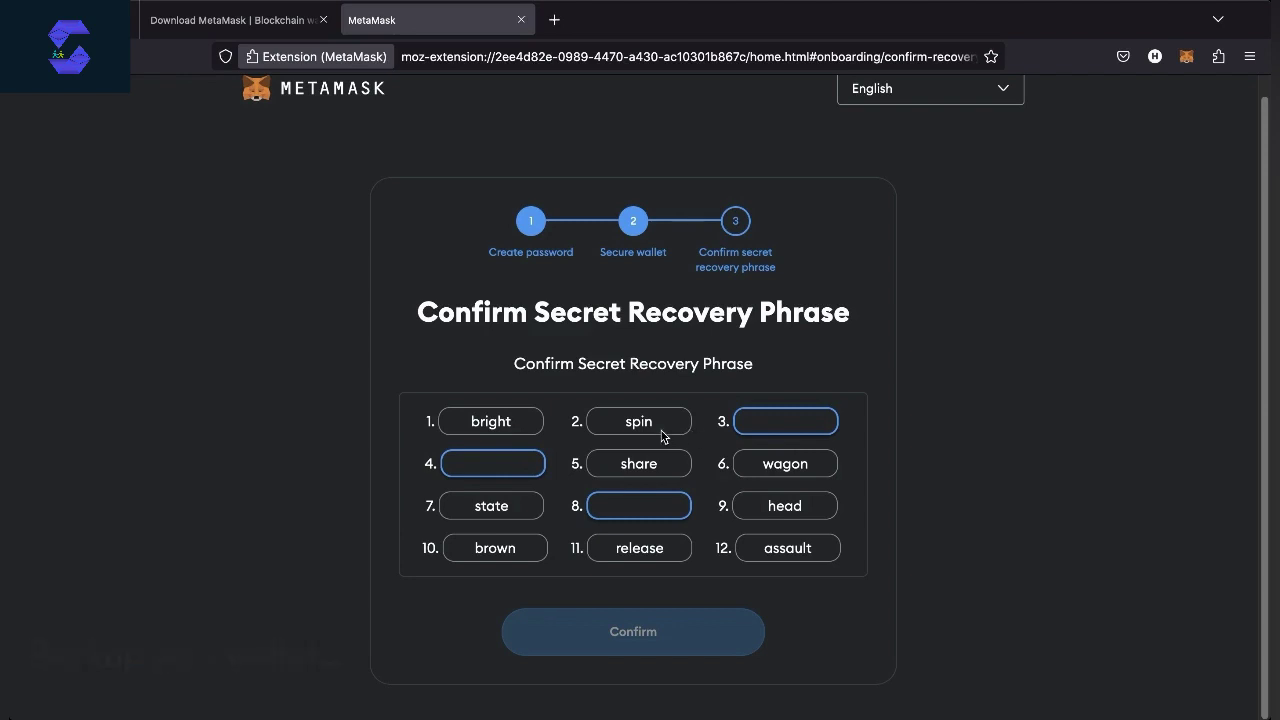
left_click(790, 424)
type("afraid")
left_click(487, 456)
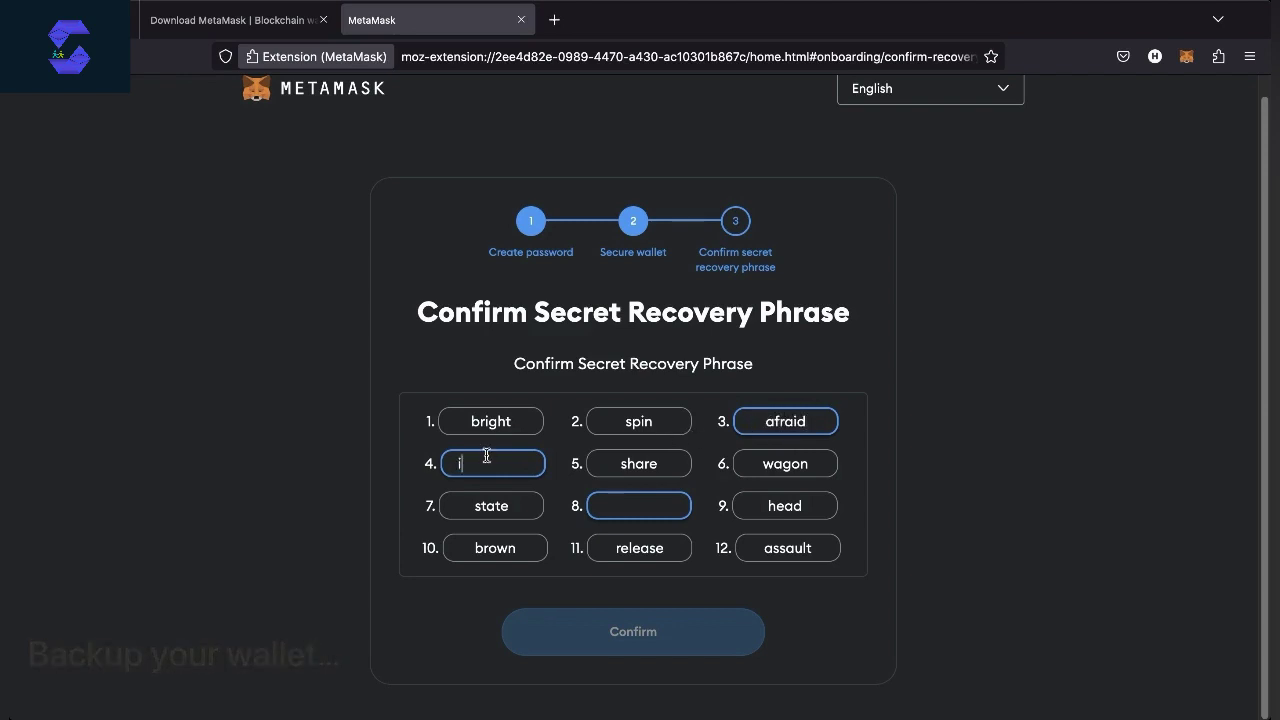
type("item")
left_click(639, 501)
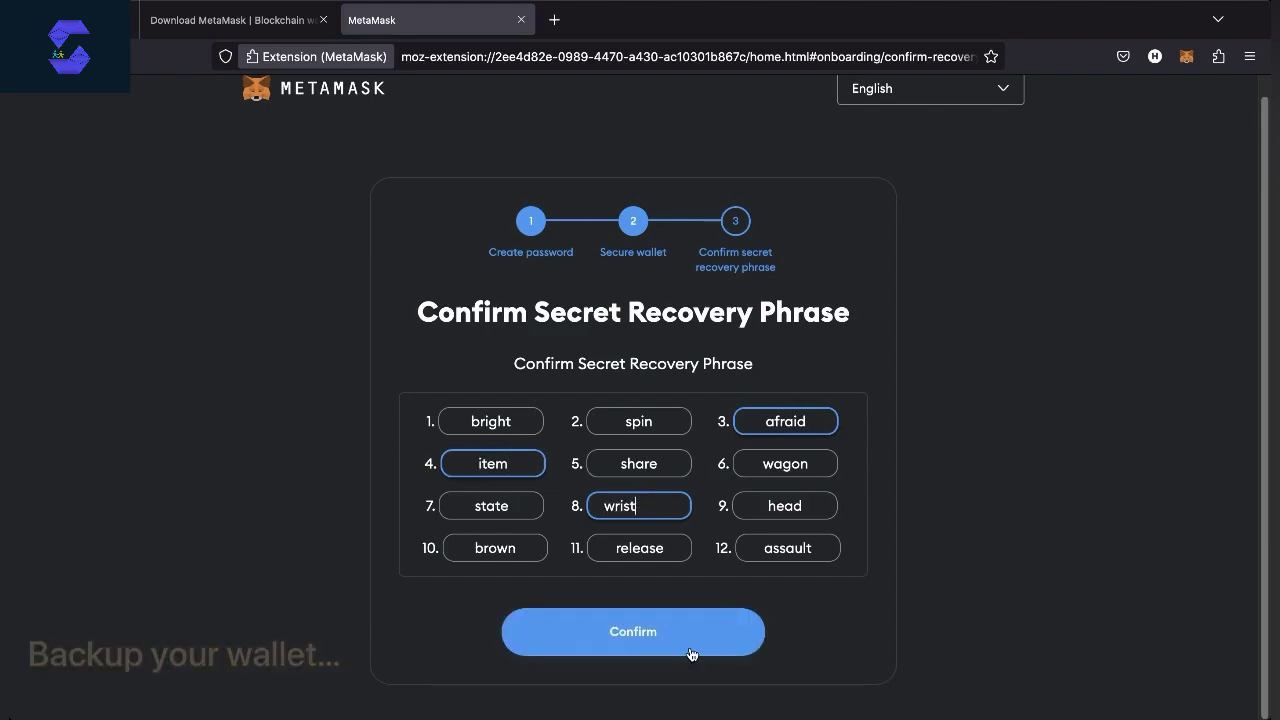
left_click(691, 654)
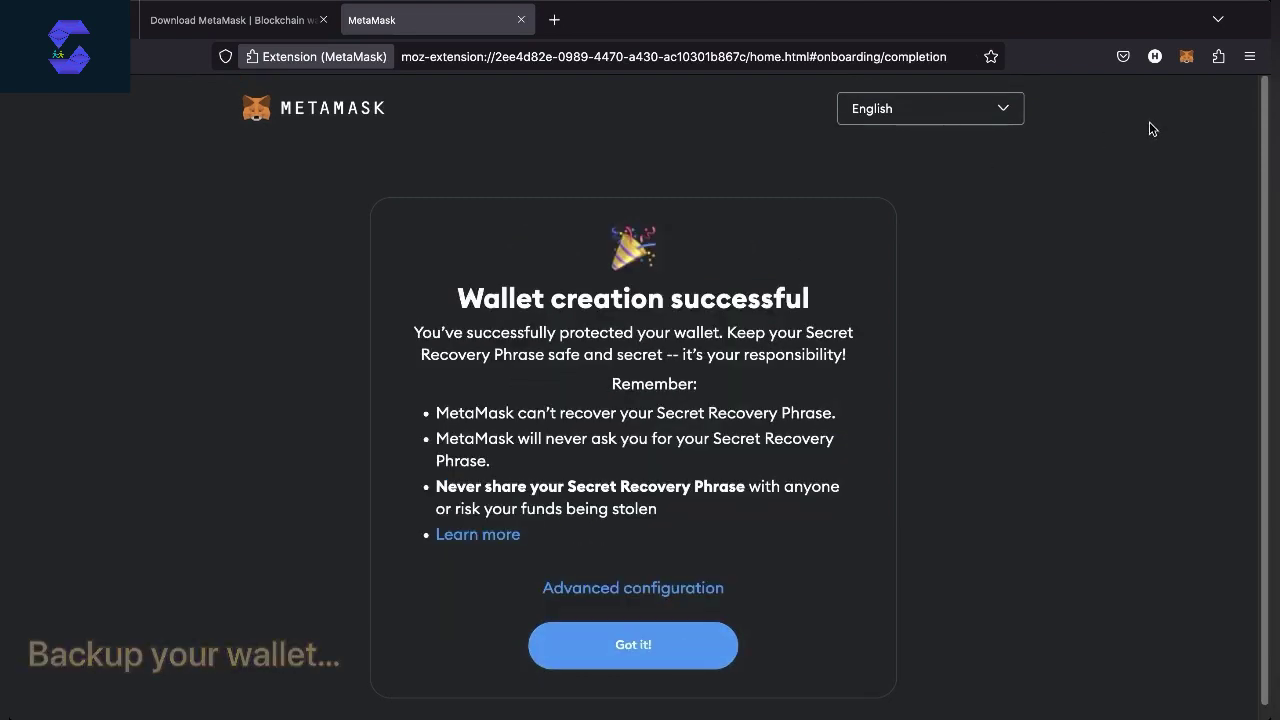
Acknowledge the Wallet creation successful message and move through the pin-extension tips
triple_click(633, 487)
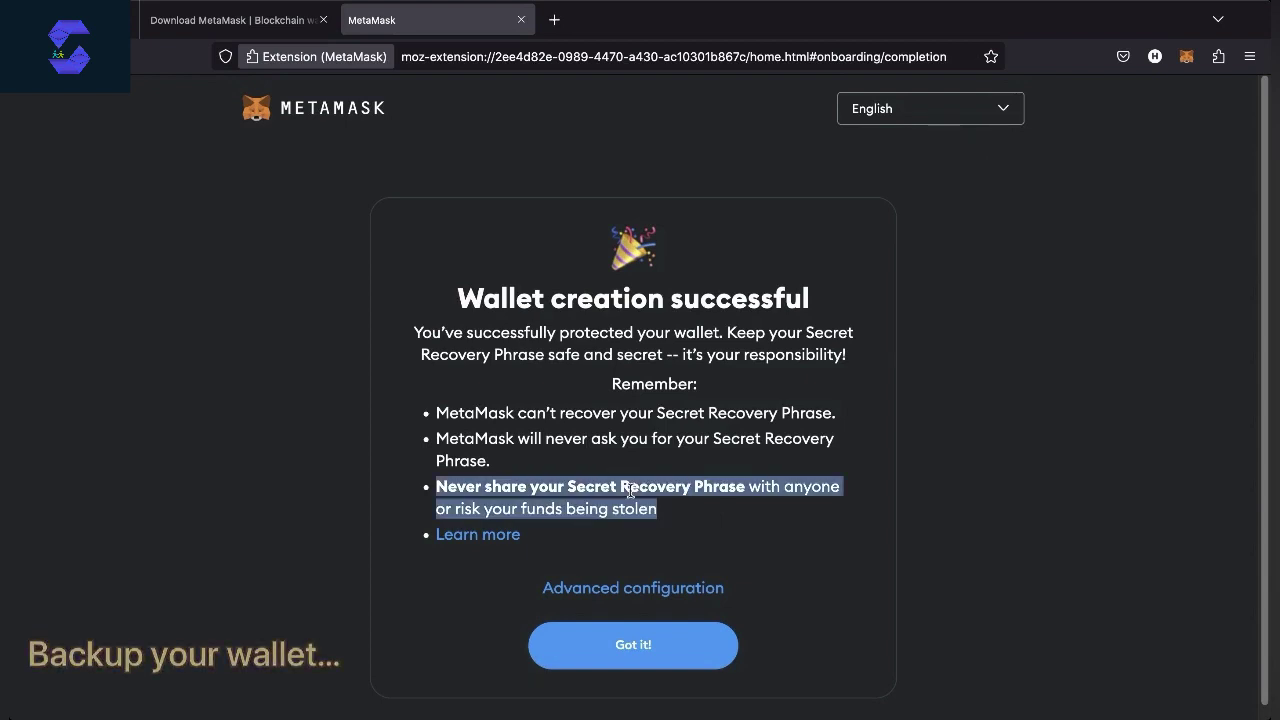
left_click_drag(460, 303, 826, 315)
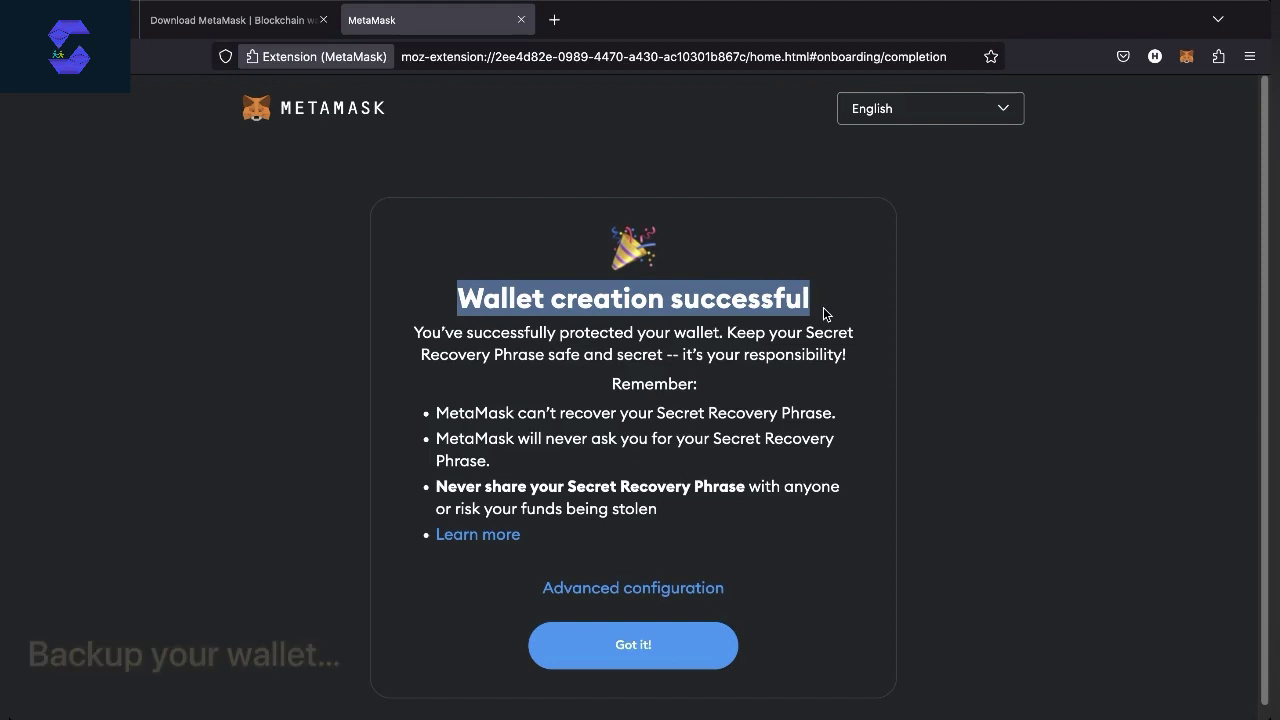
left_click(600, 652)
scroll(598, 654, "down", 1)
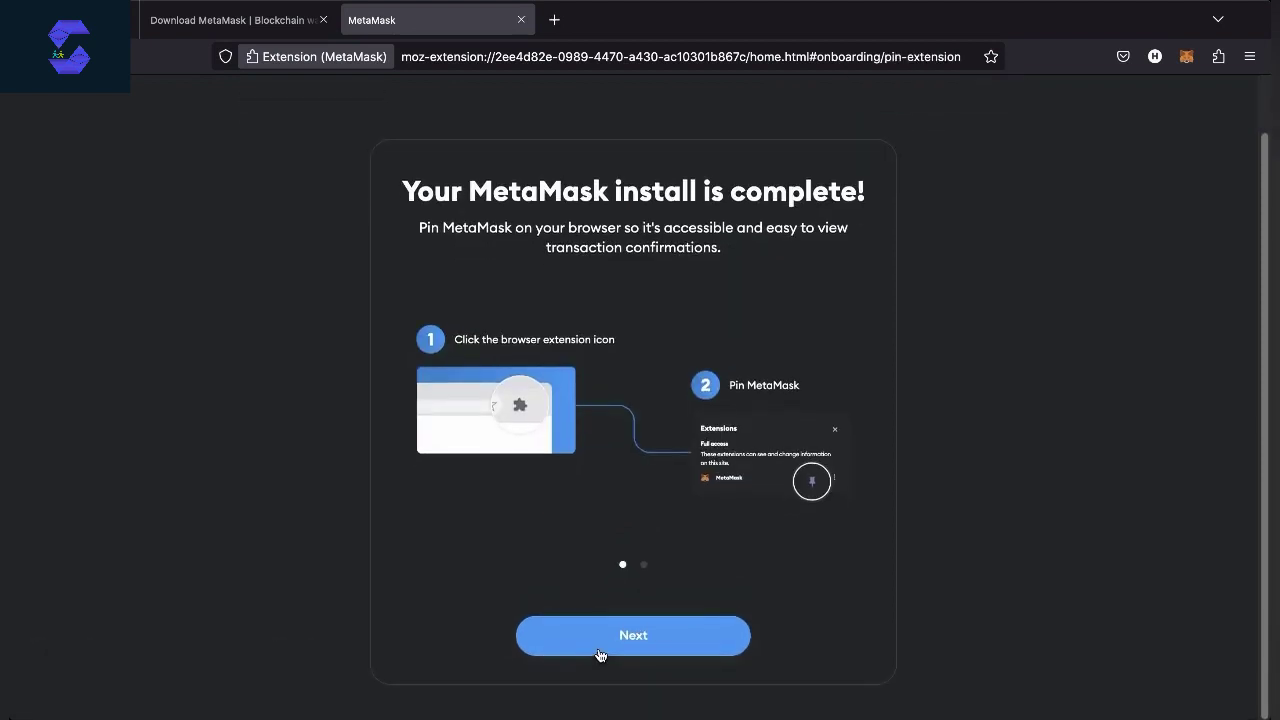
left_click(612, 638)
Finish setup, dismiss the What's new announcement, and close the full-page wallet tab
left_click(612, 638)
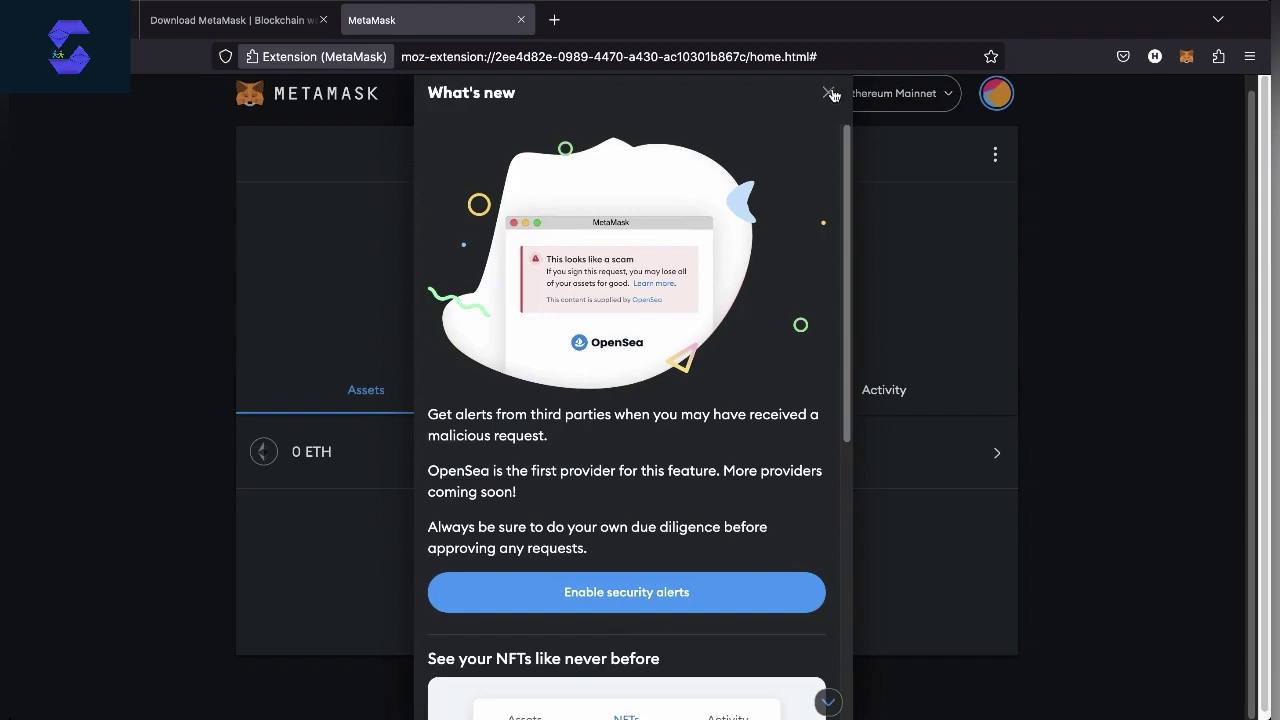
left_click(829, 94)
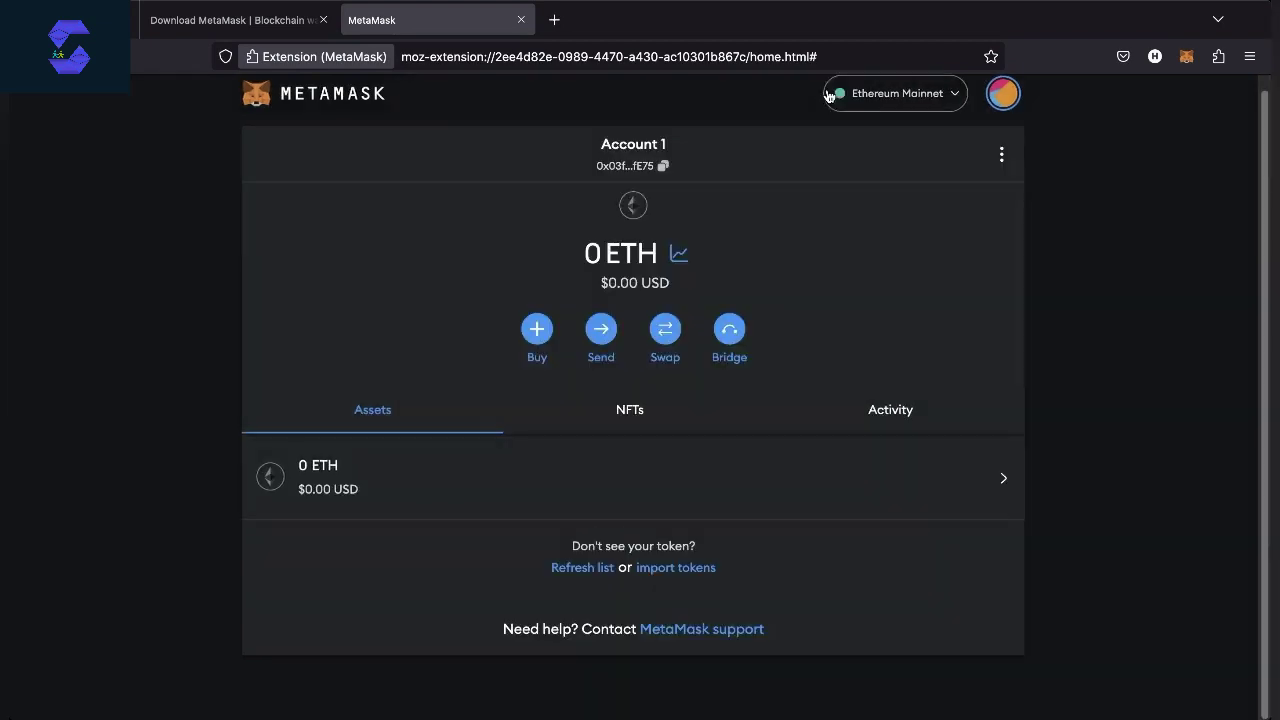
left_click(522, 20)
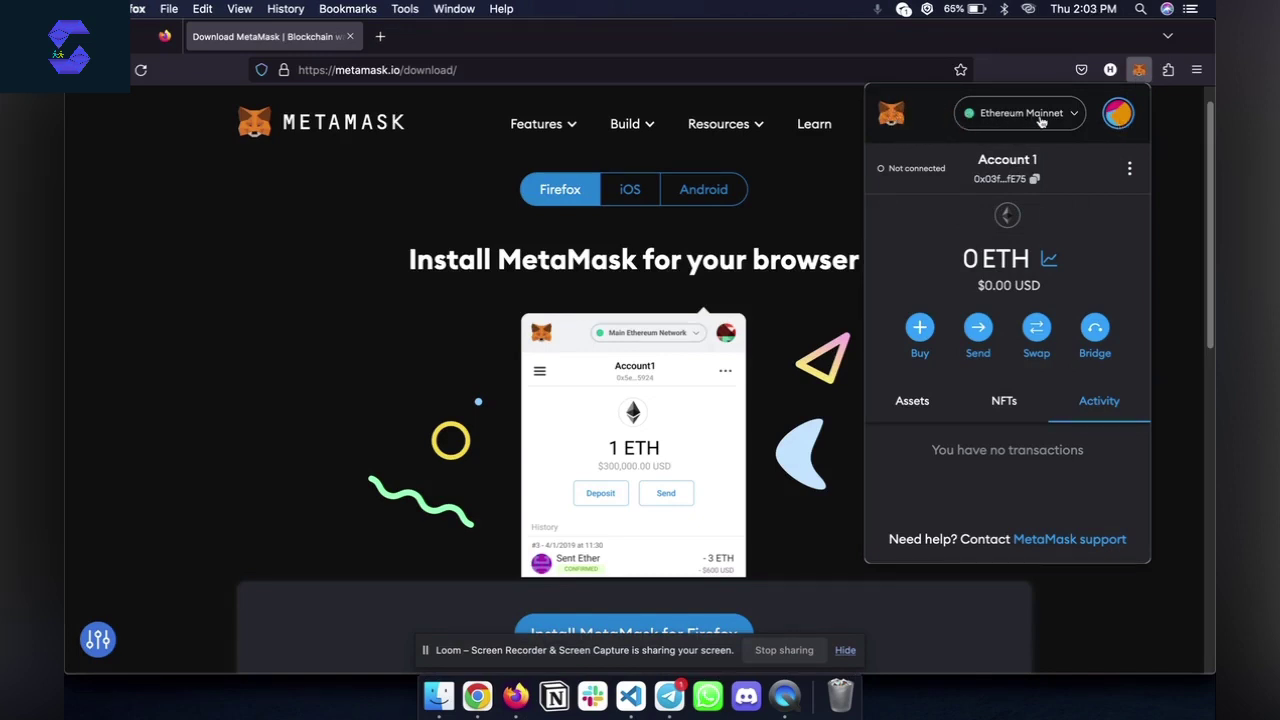
From the Ethereum Mainnet network list, choose Add network and browse the popular networks list
left_click(1040, 118)
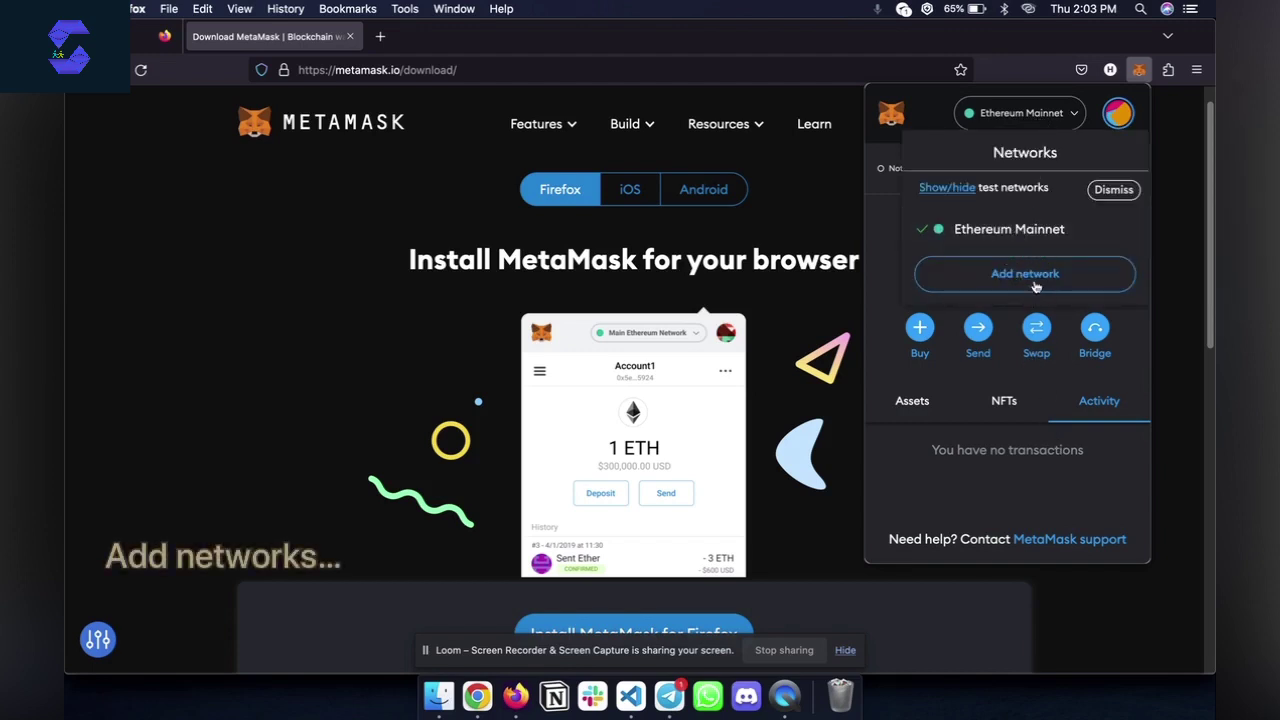
left_click(1046, 114)
left_click(1046, 114)
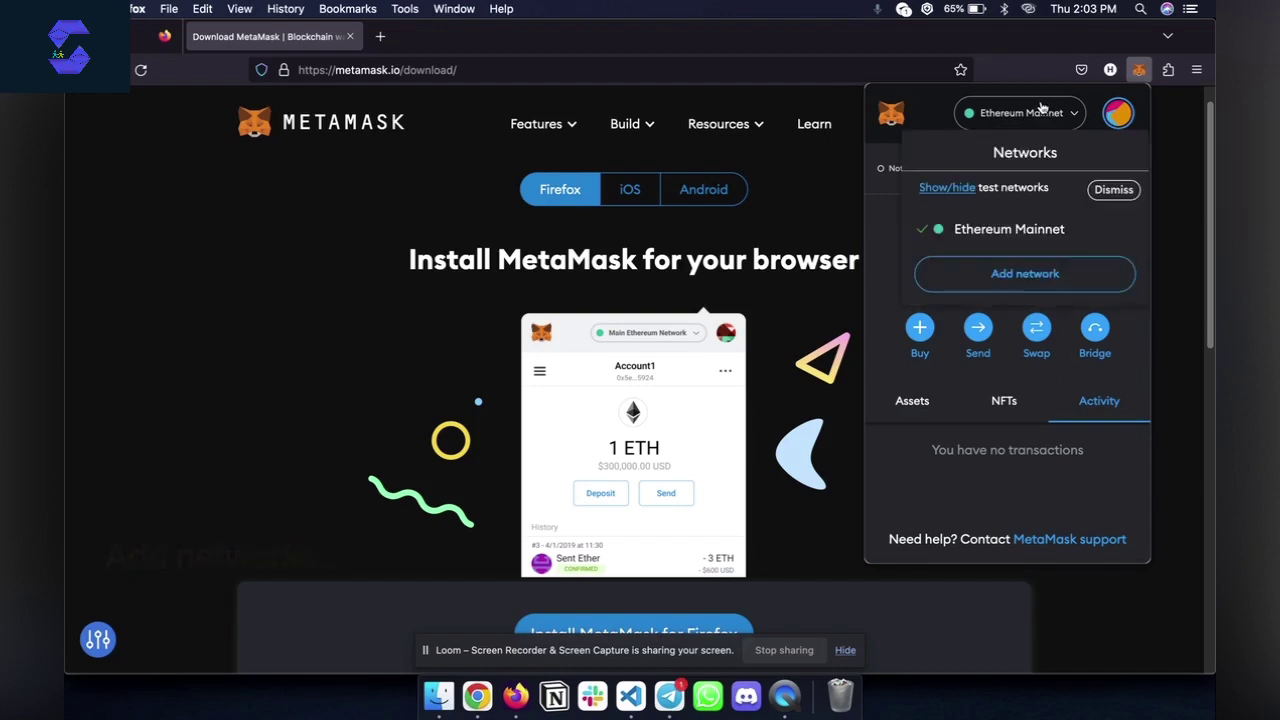
left_click(1043, 285)
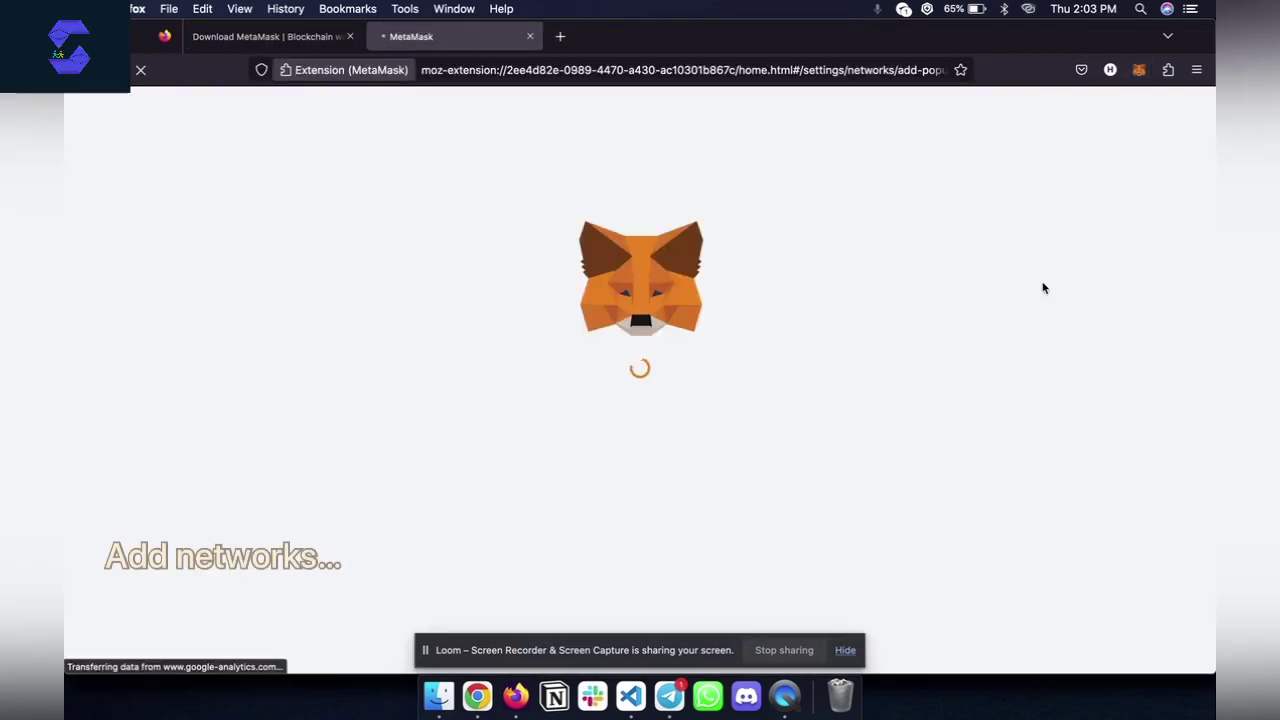
scroll(558, 300, "down", 3)
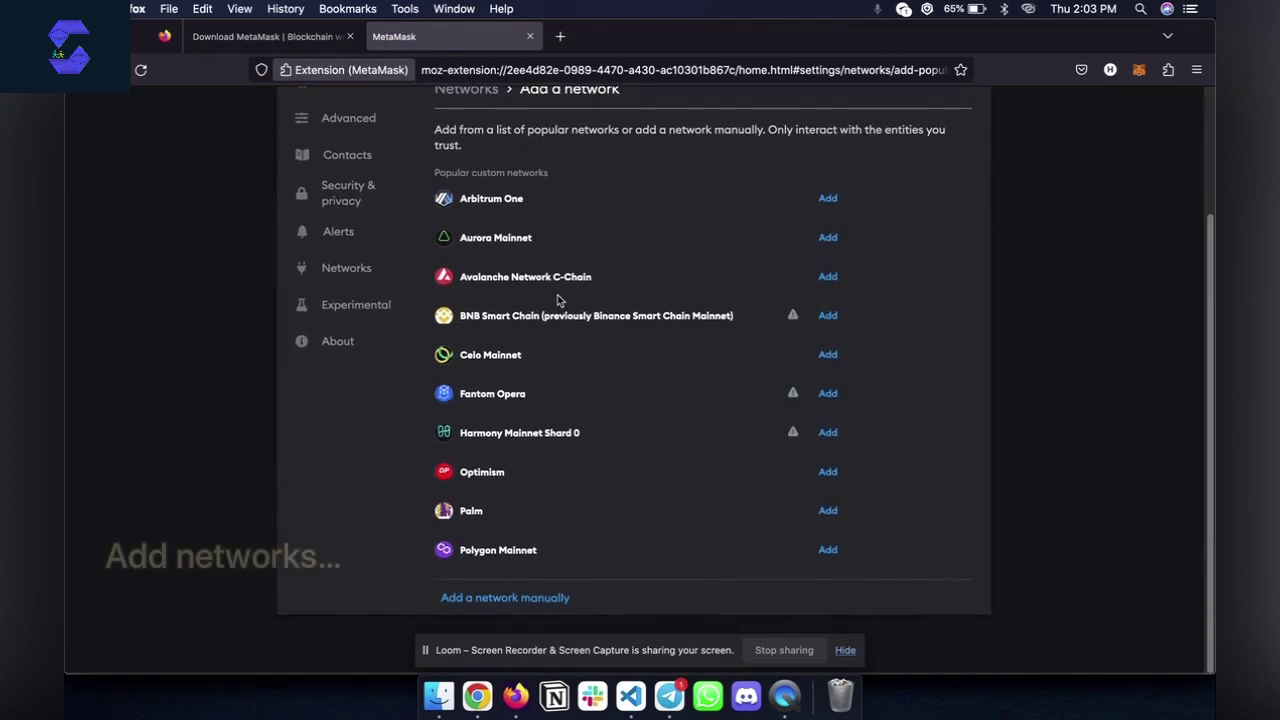
scroll(558, 300, "up", 3)
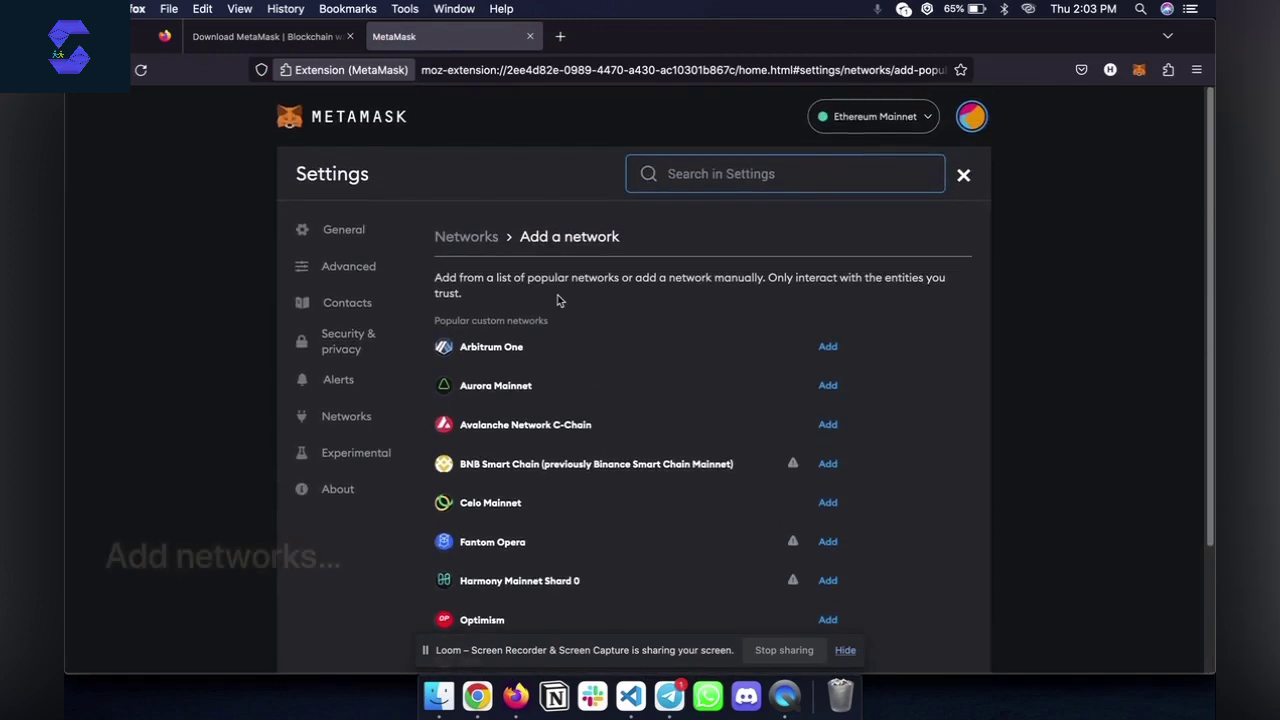
scroll(558, 300, "down", 3)
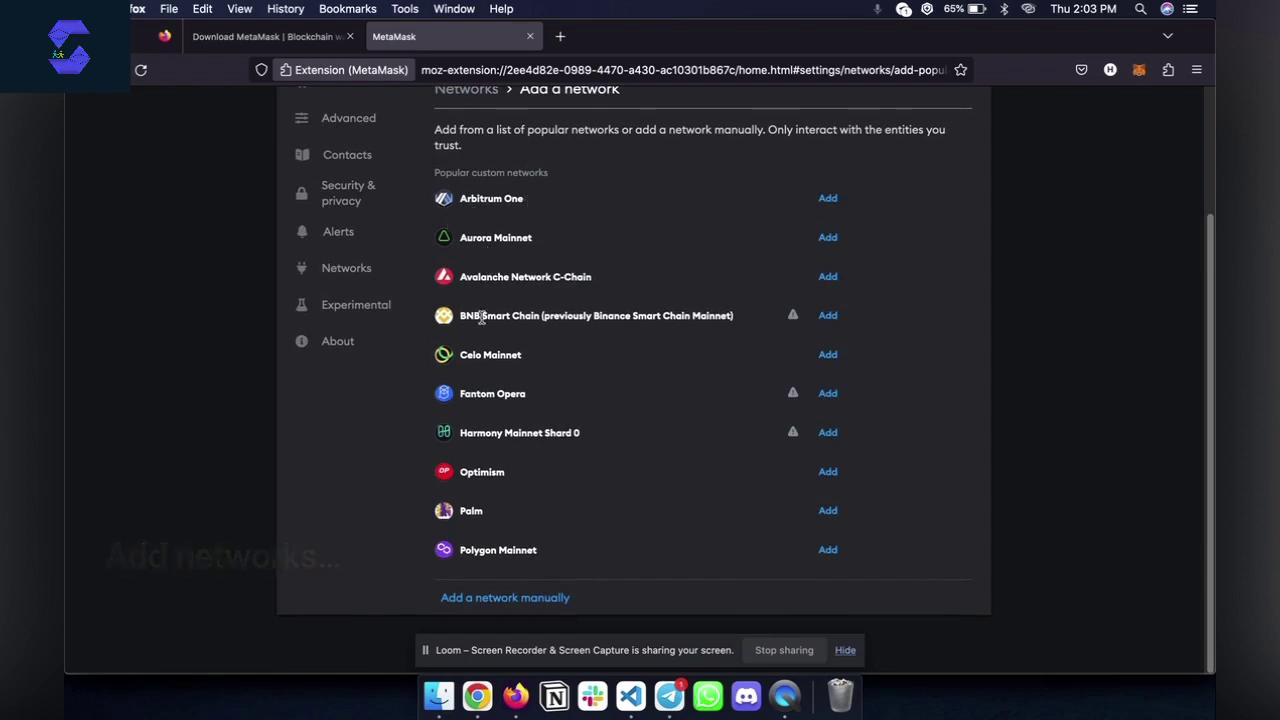
scroll(481, 317, "up", 3)
scroll(481, 317, "down", 1)
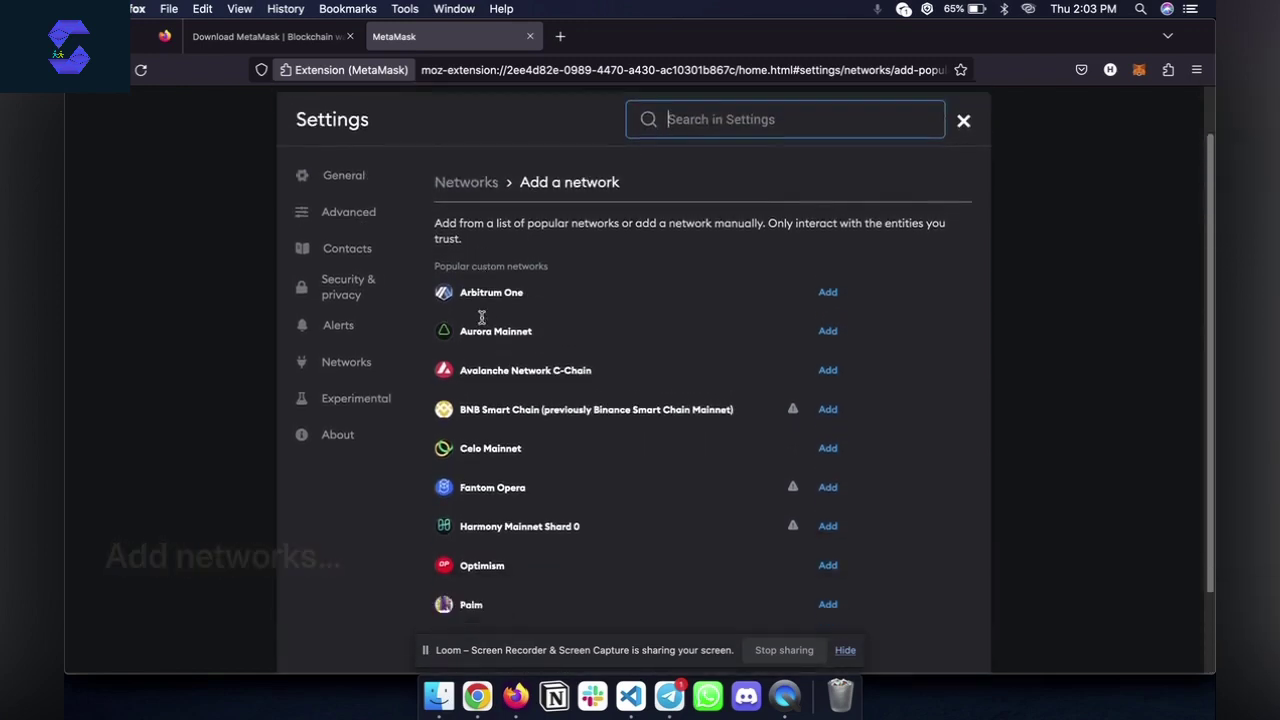
scroll(481, 317, "down", 1)
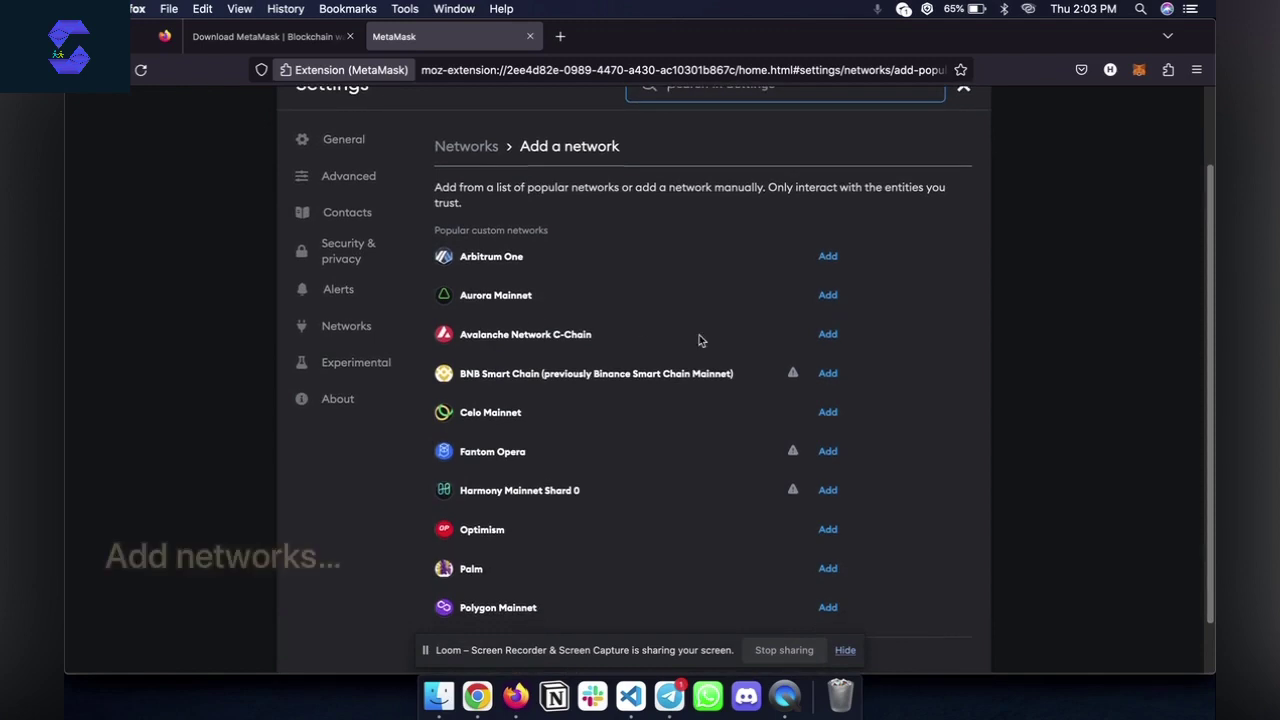
Add and approve BNB Smart Chain, then switch the wallet to it
left_click(828, 374)
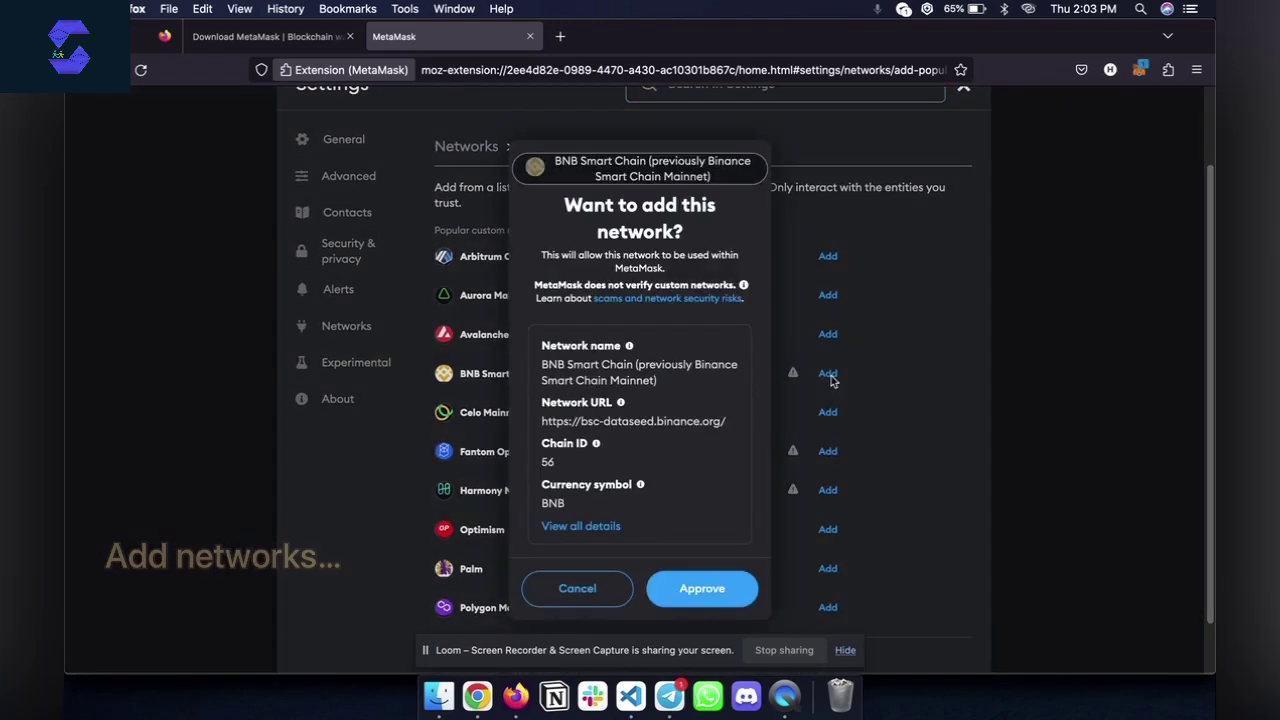
left_click(680, 588)
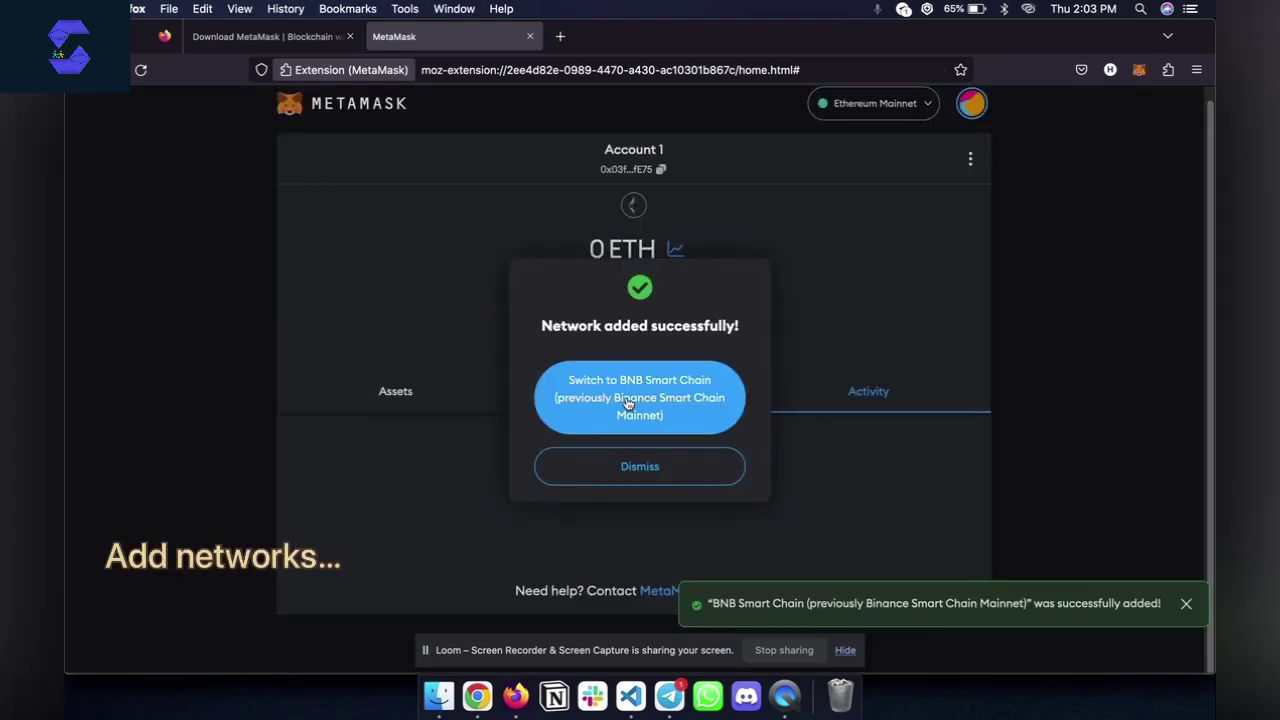
left_click(628, 403)
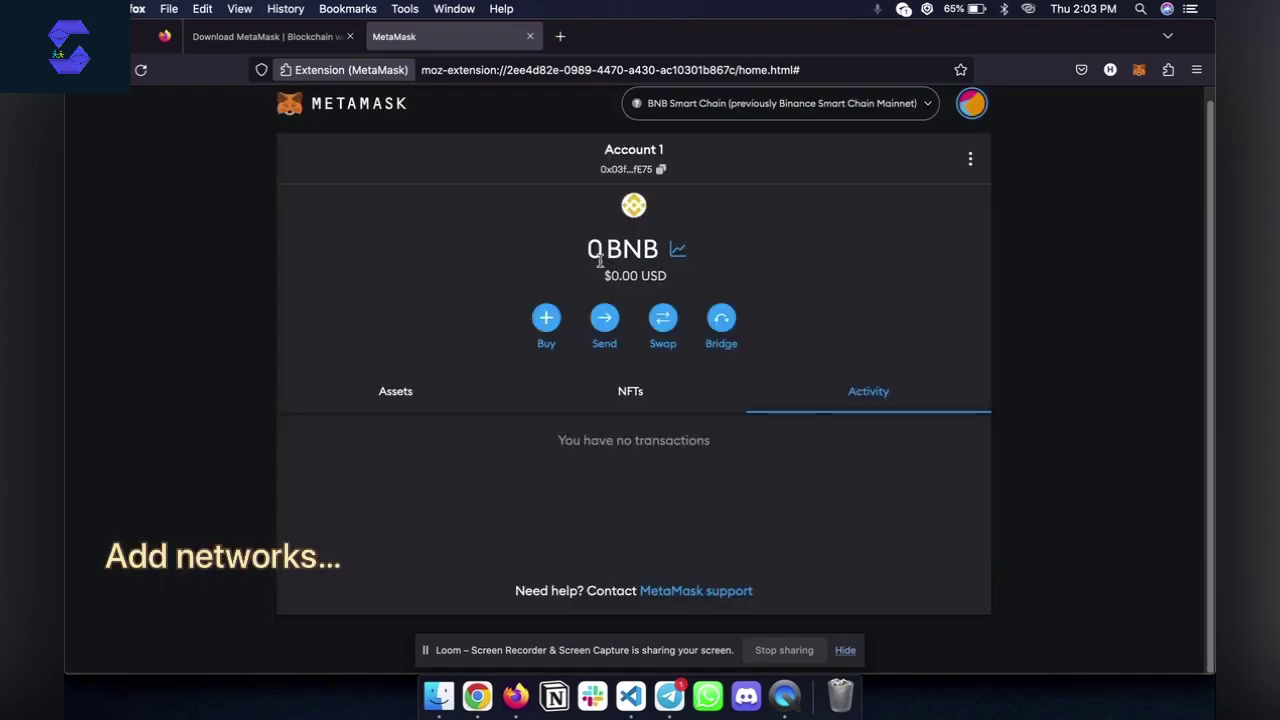
left_click_drag(610, 252, 655, 253)
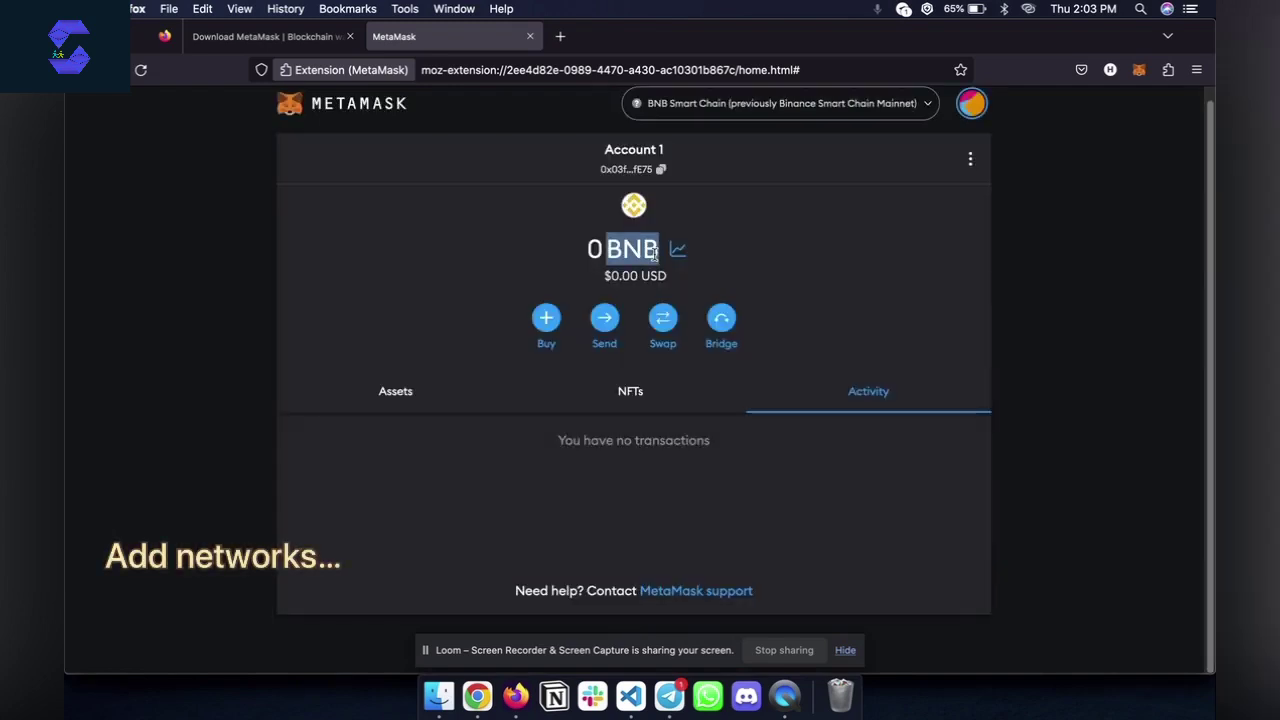
Switch the wallet back to Ethereum Mainnet from the network list
left_click(731, 110)
left_click(667, 231)
double_click(629, 254)
left_click(405, 398)
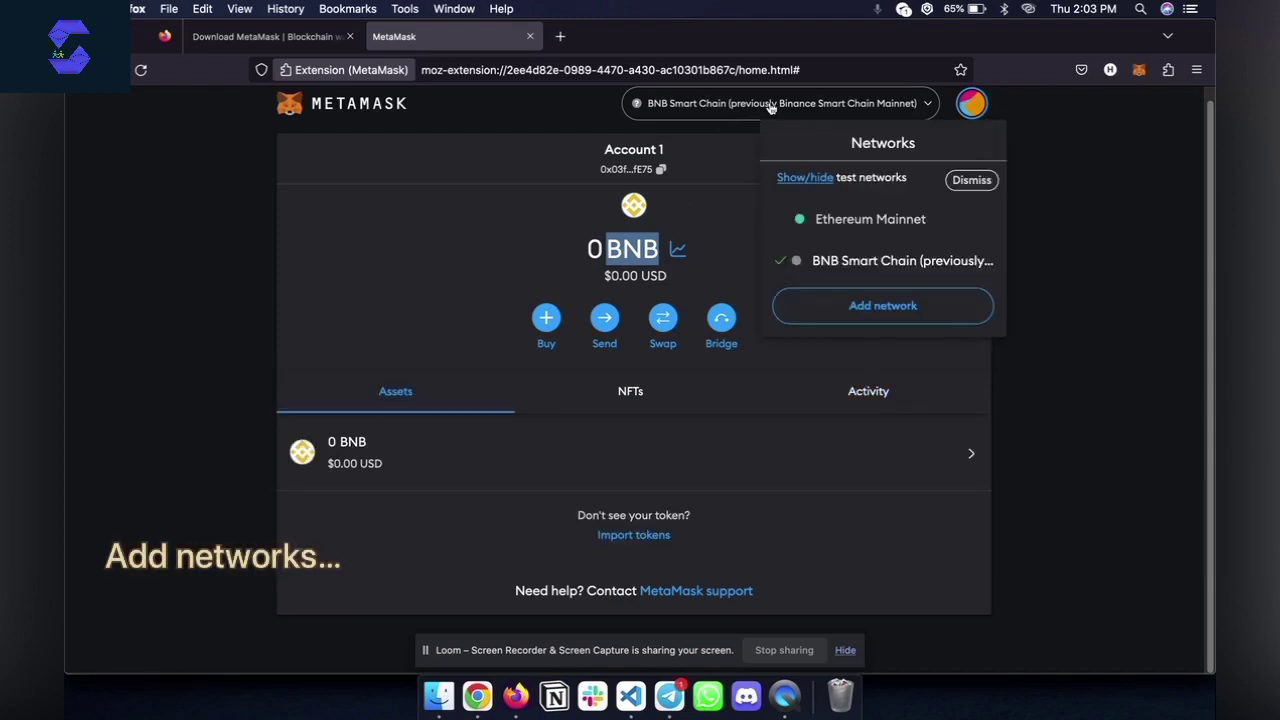
left_click(821, 230)
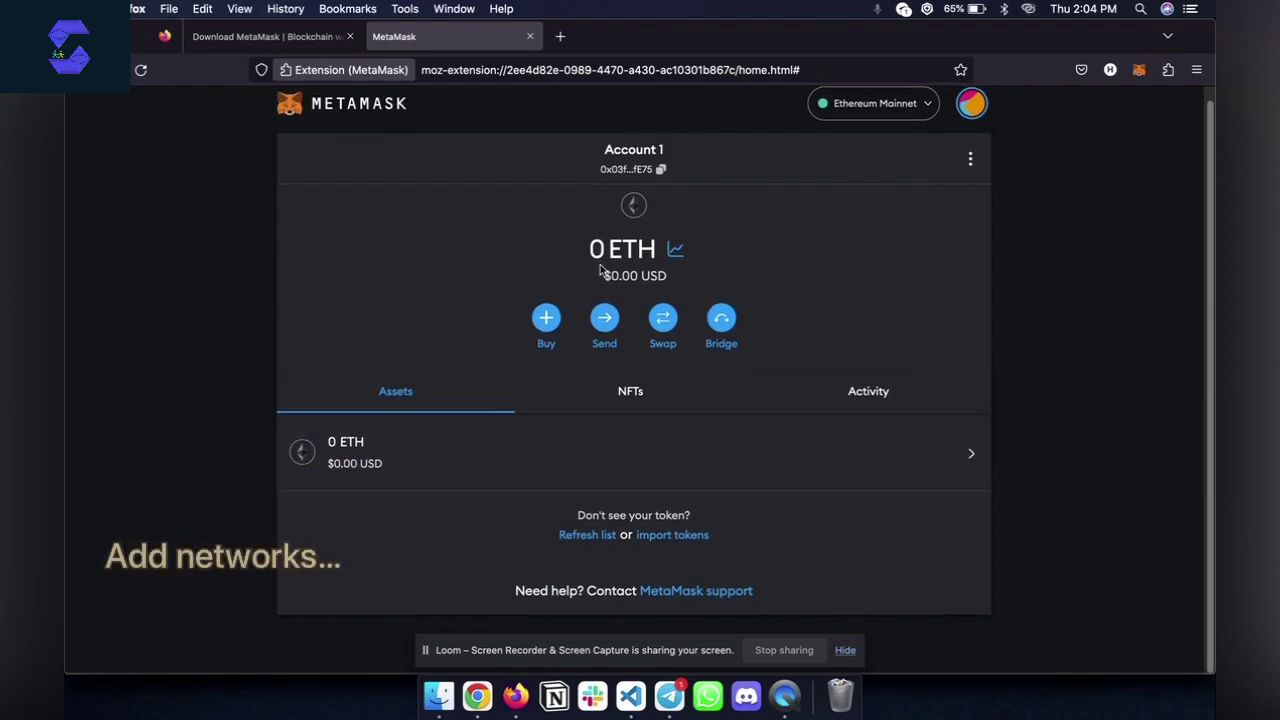
View the wallet's empty NFTs tab, back to Assets, then NFTs again
left_click_drag(586, 249, 675, 250)
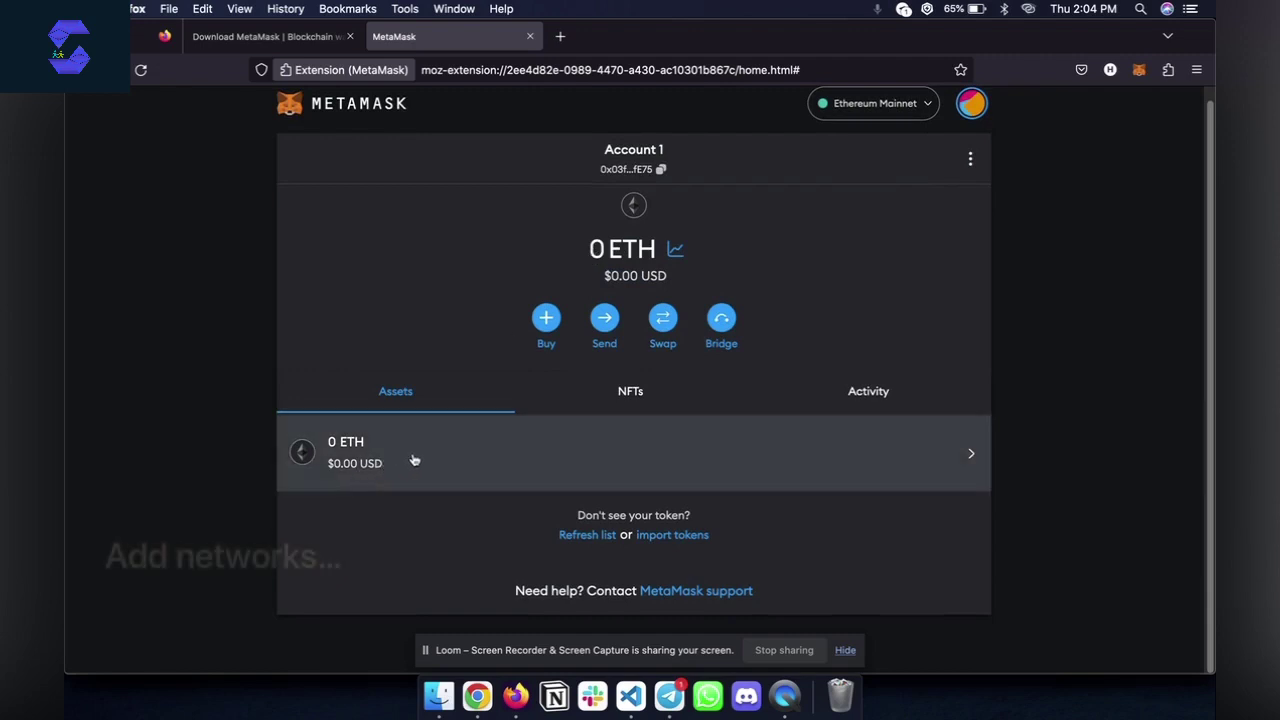
left_click(632, 393)
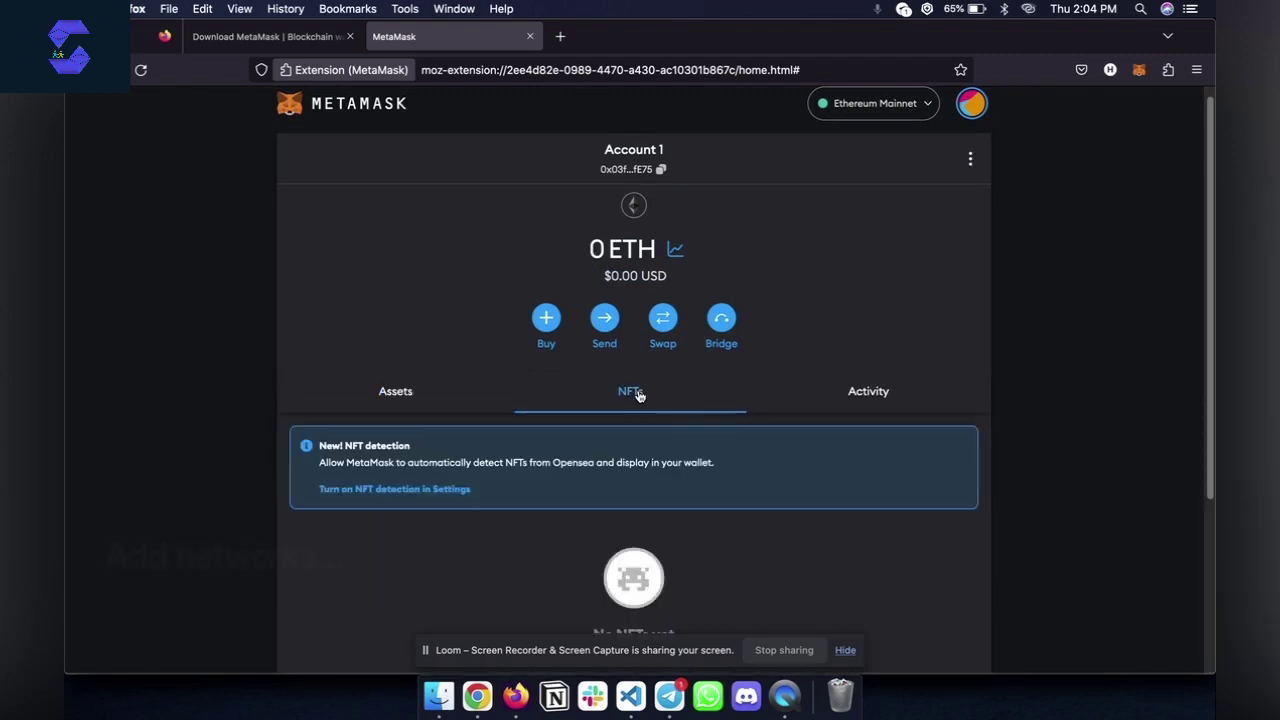
left_click(400, 408)
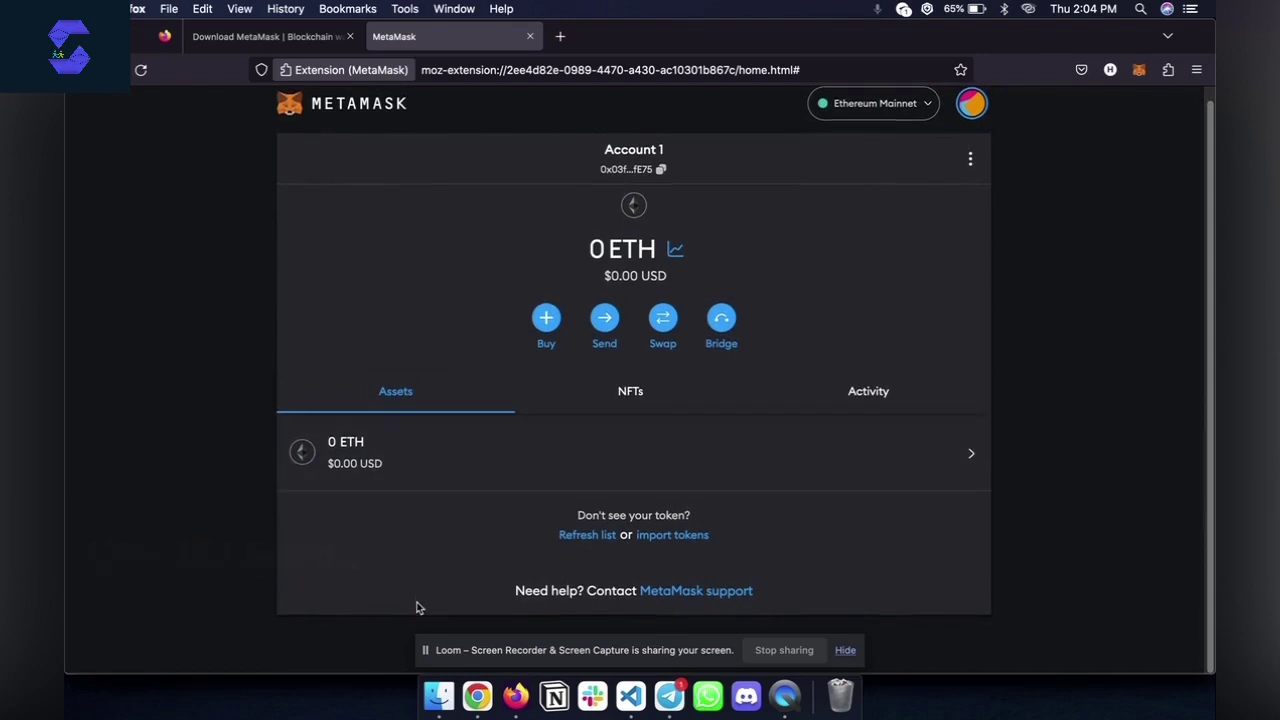
left_click(631, 393)
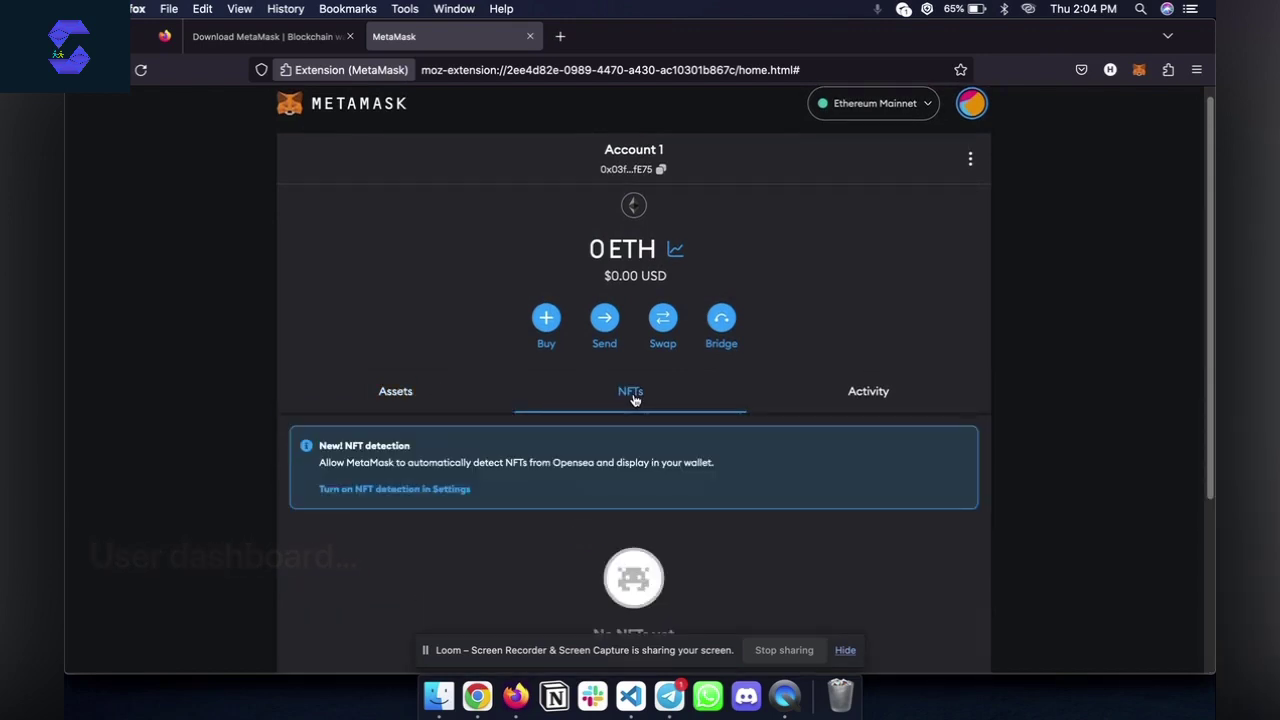
scroll(615, 565, "down", 3)
scroll(615, 565, "down", 1)
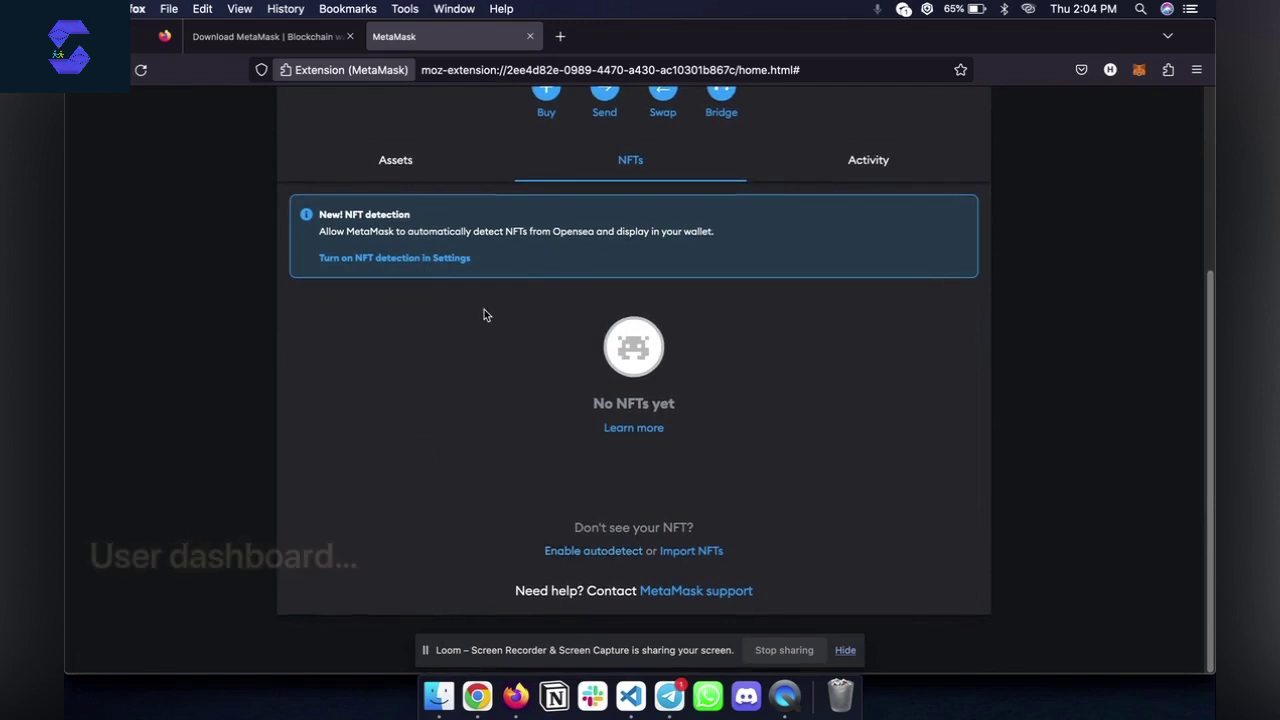
scroll(471, 349, "up", 2)
View the Activity tab showing no transactions, then open the wallet popup
left_click(887, 270)
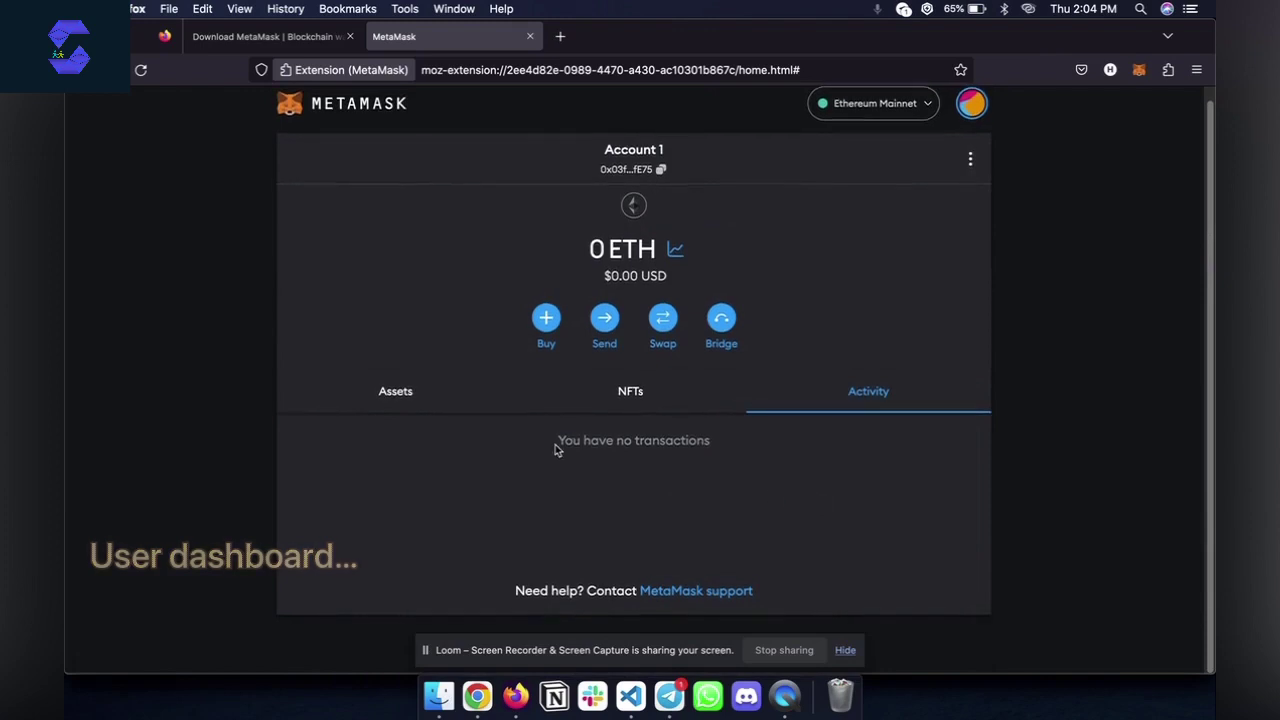
left_click_drag(557, 445, 697, 476)
scroll(699, 478, "up", 1)
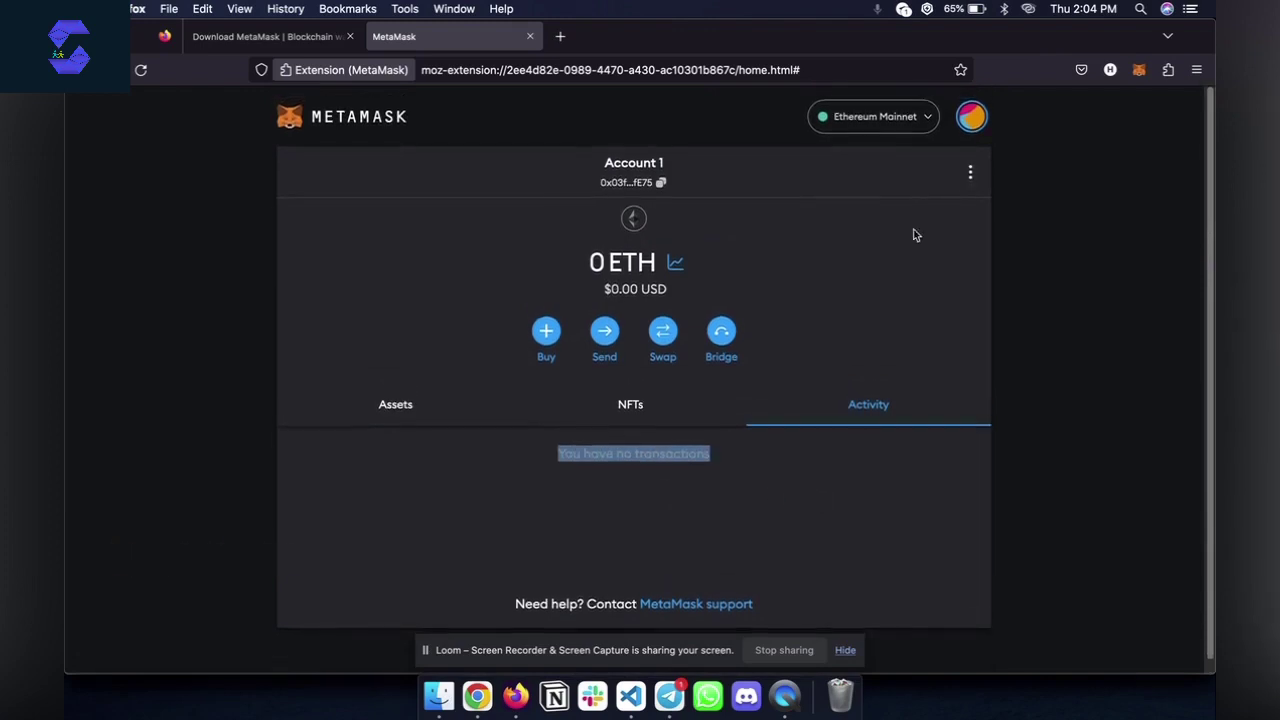
left_click(1139, 69)
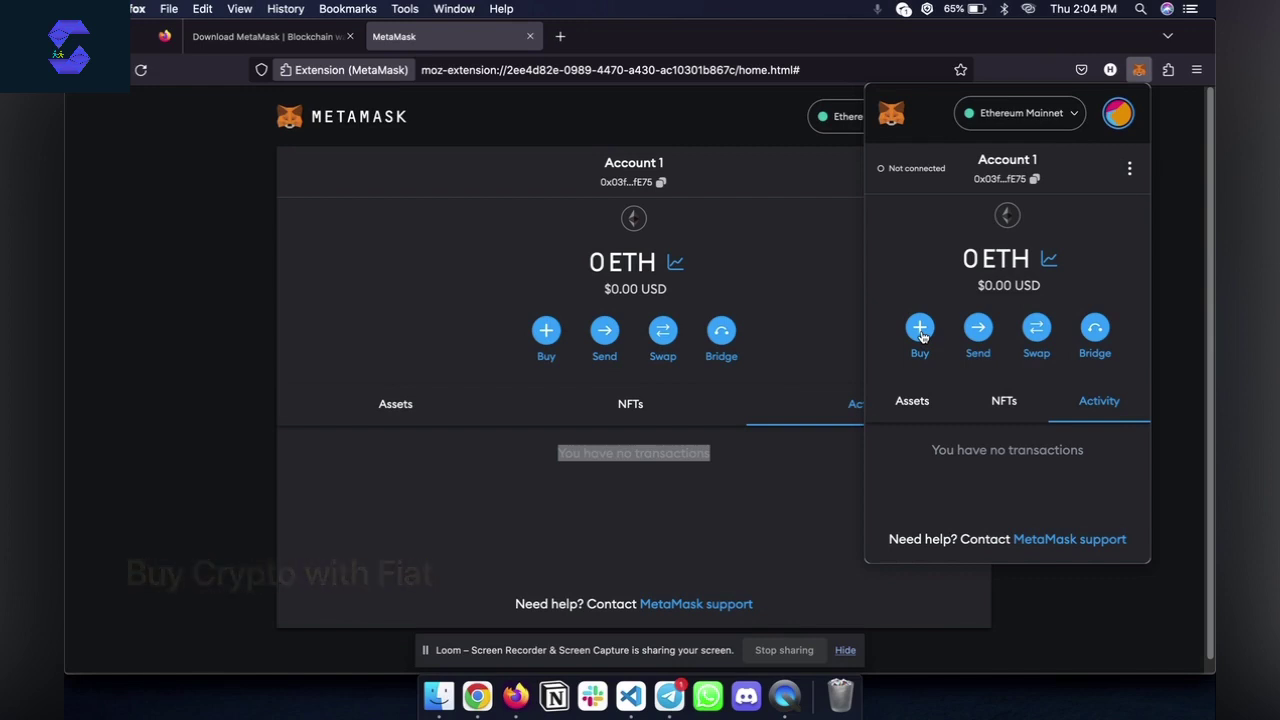
Start buying crypto with fiat, choosing Nigeria Instant Transfer as the payment method
left_click(920, 330)
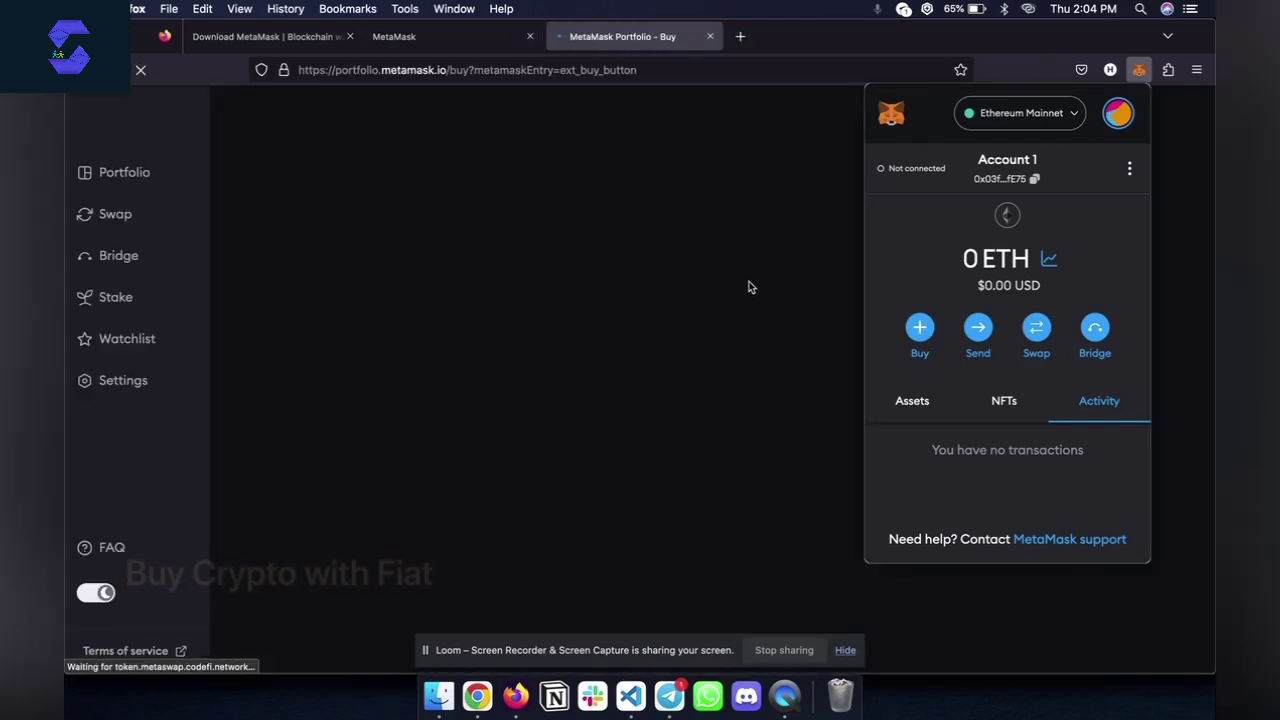
left_click(361, 290)
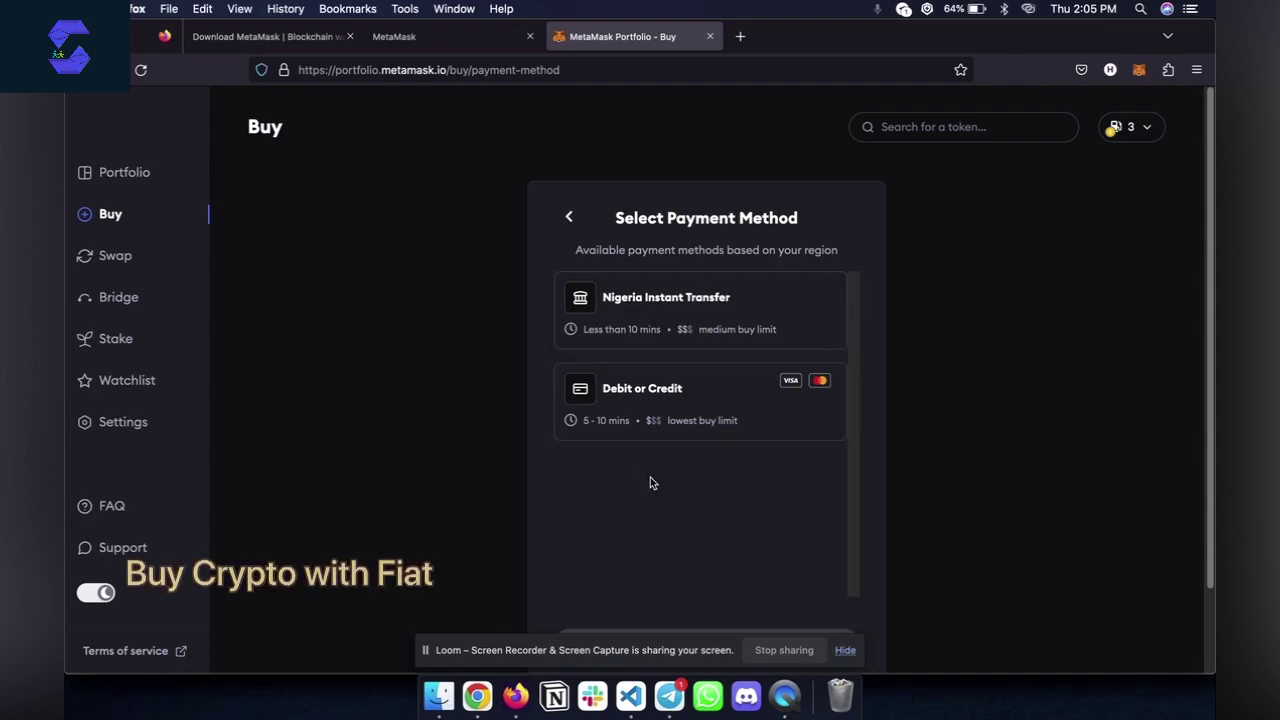
scroll(650, 477, "down", 2)
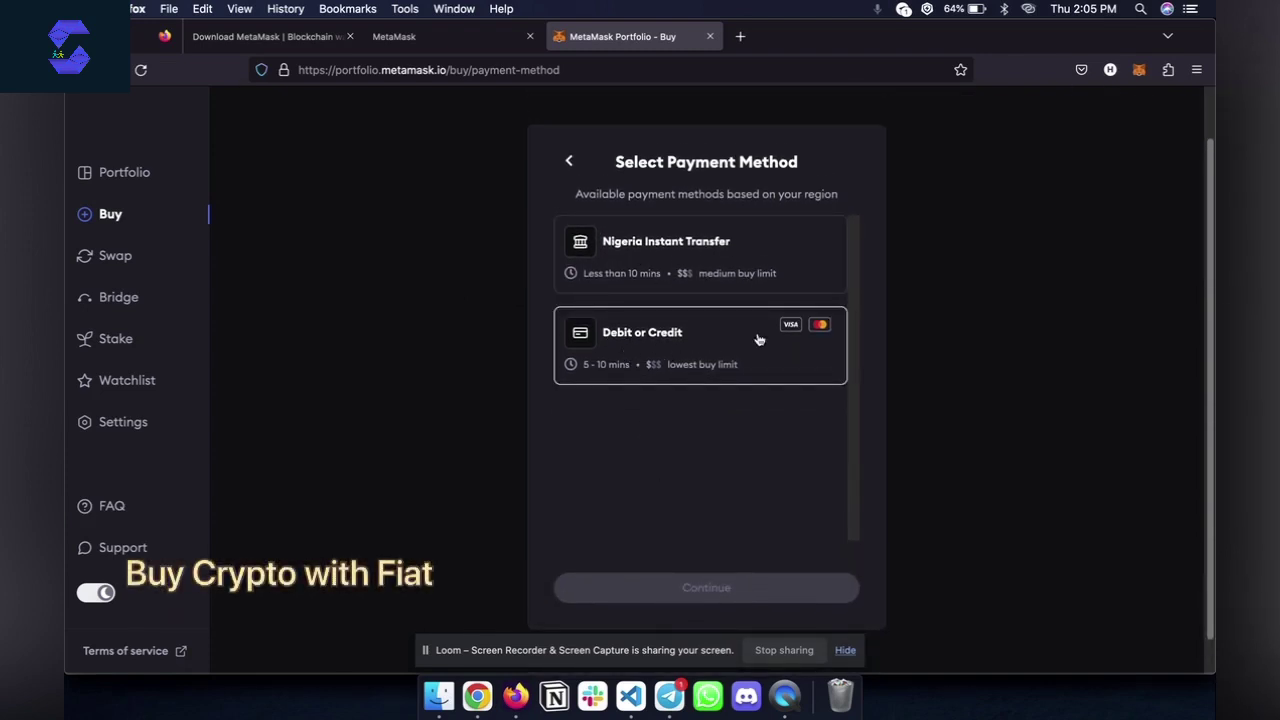
left_click(673, 257)
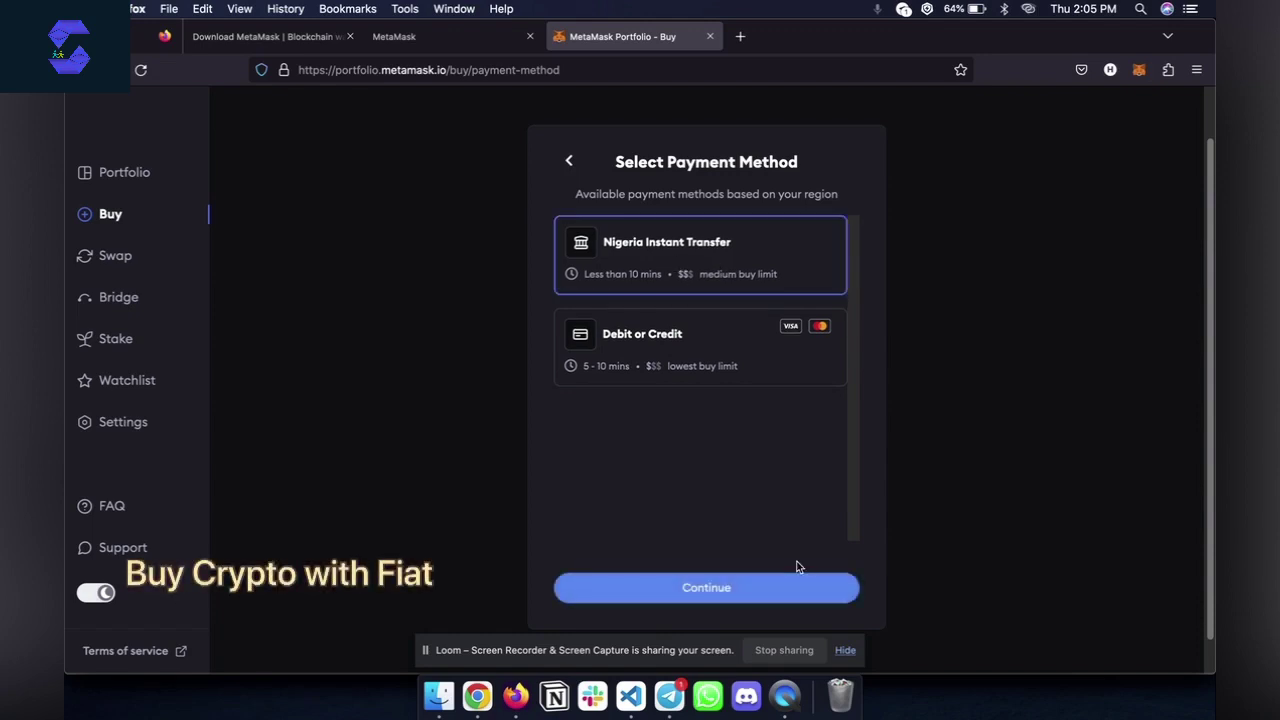
left_click(734, 580)
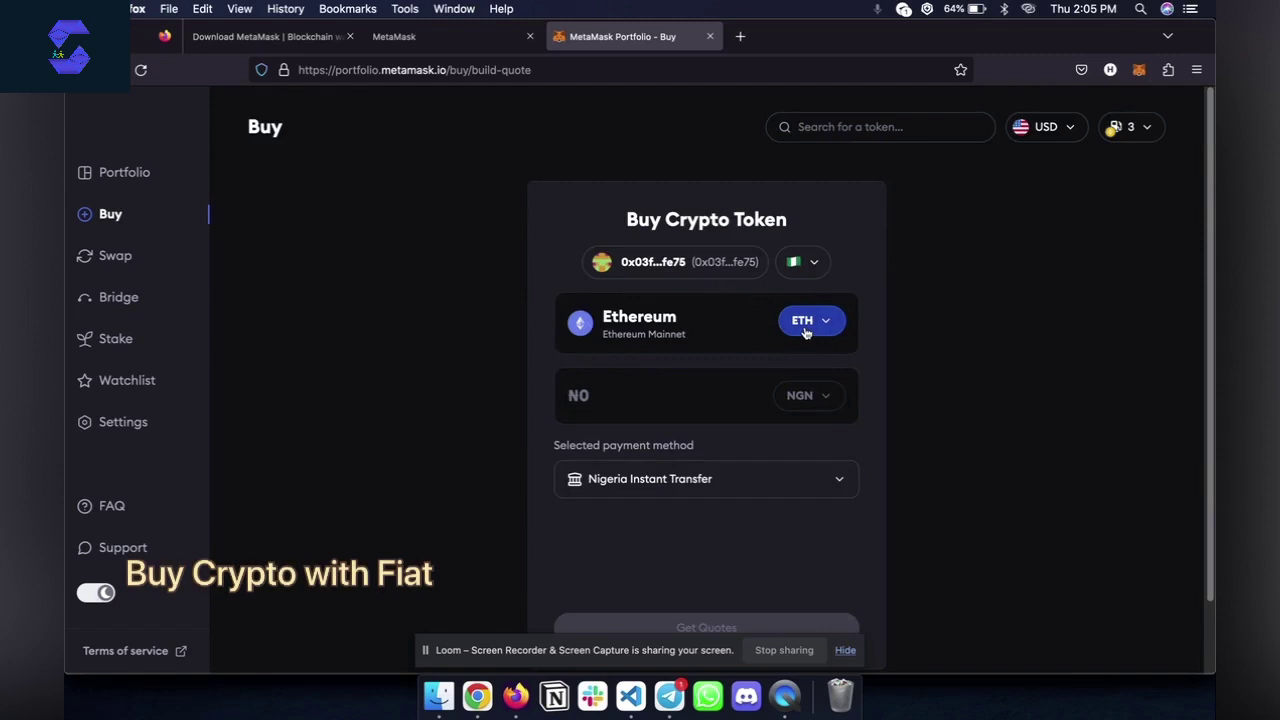
Get ETH quotes for 50000 naira and review MoonPay's 0.0318 ETH, 46,622.75 price and 3,377.25 fees
left_click(612, 394)
type("500000")
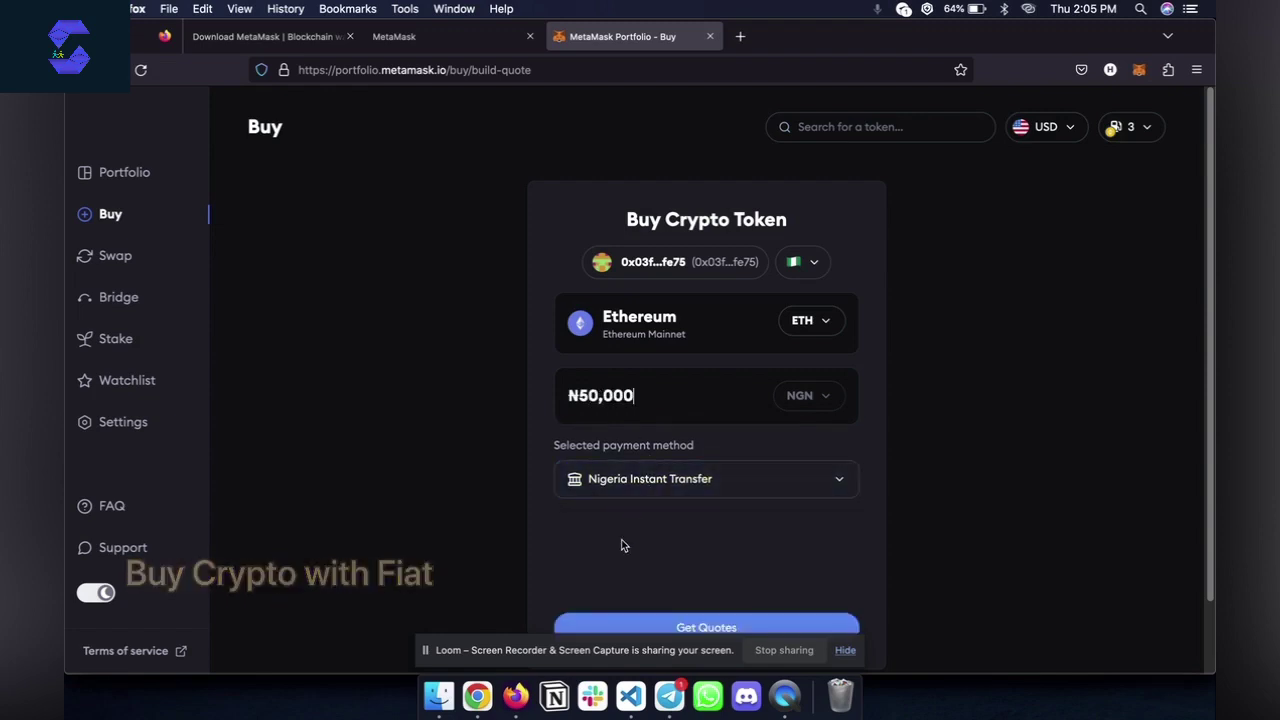
scroll(621, 545, "down", 2)
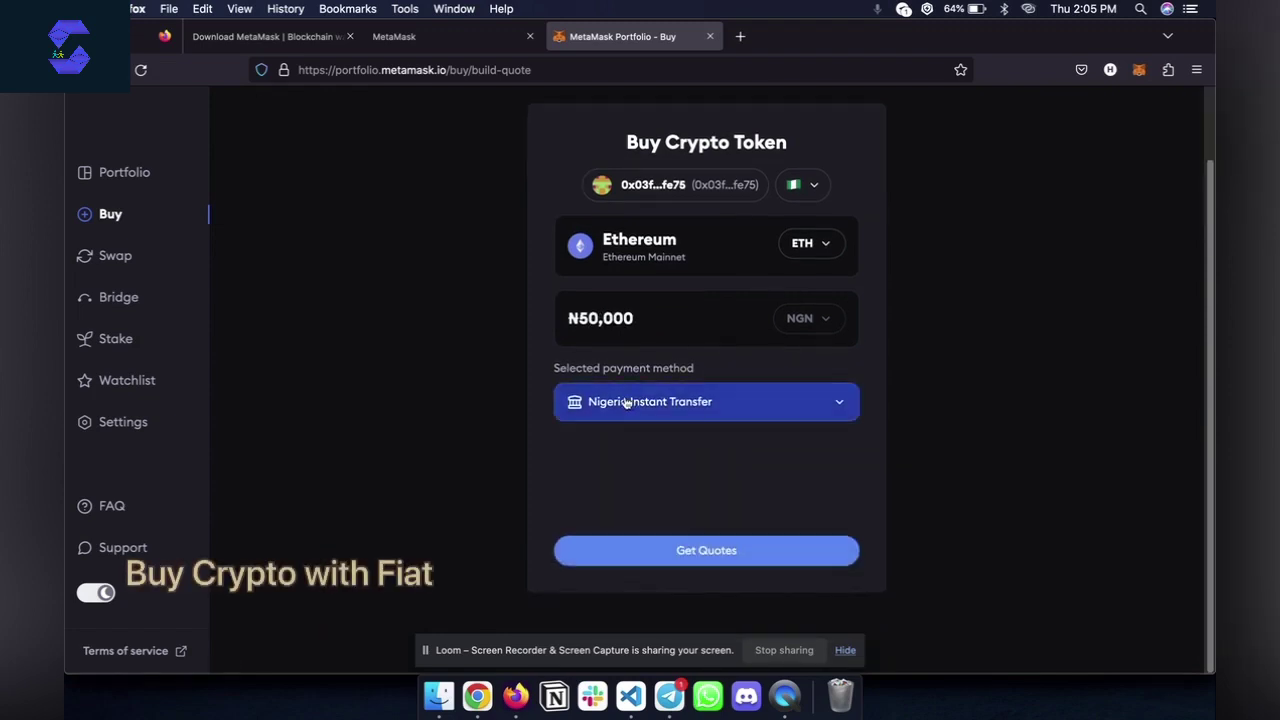
left_click(706, 553)
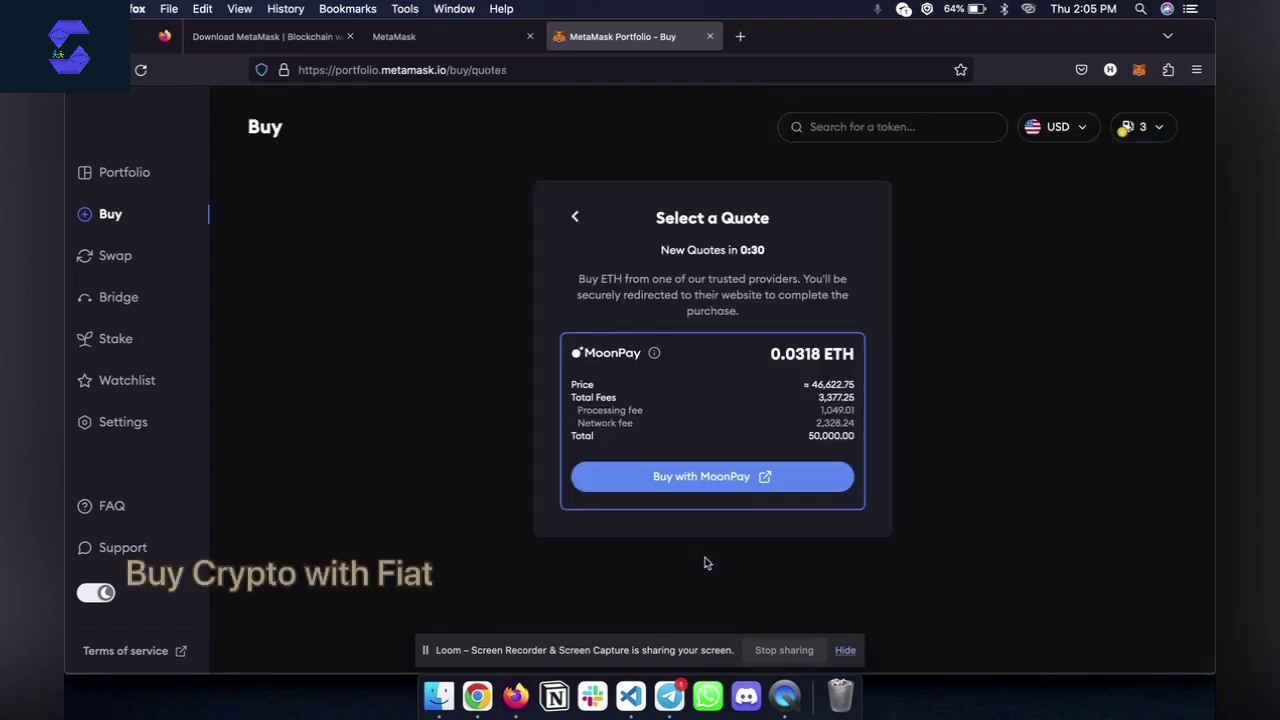
left_click_drag(772, 356, 824, 368)
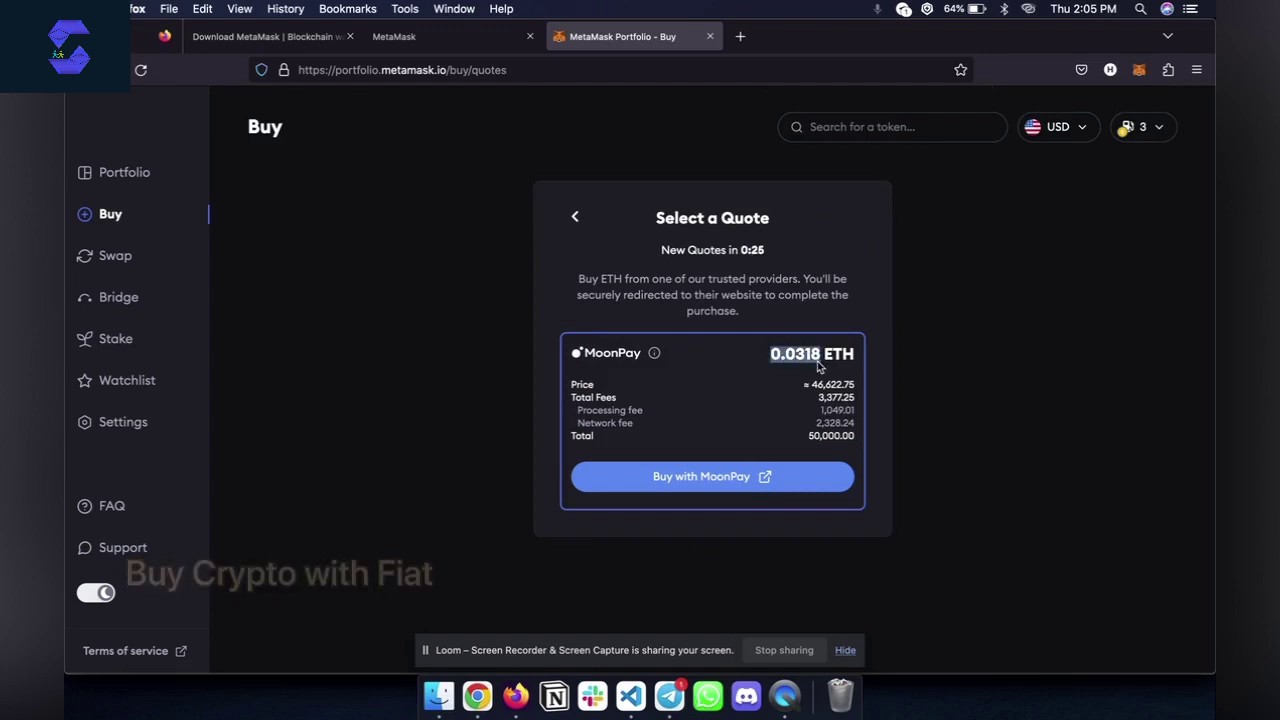
left_click(813, 387)
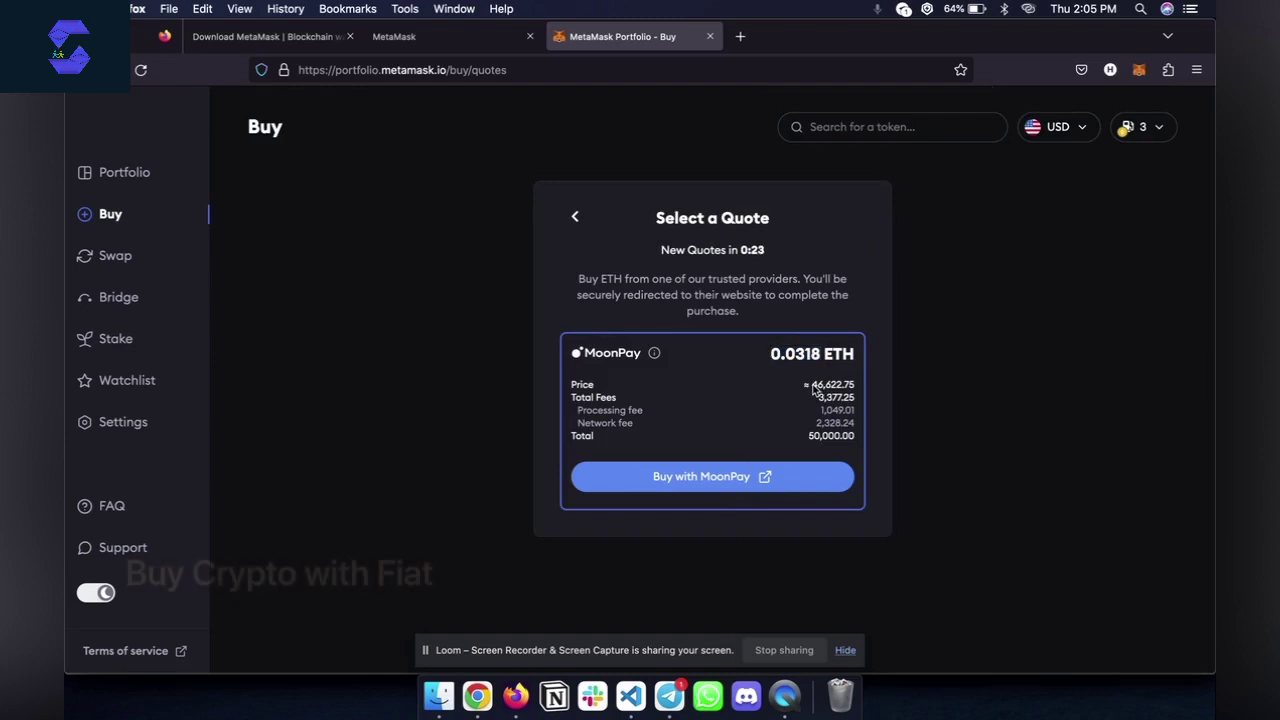
left_click_drag(815, 388, 857, 393)
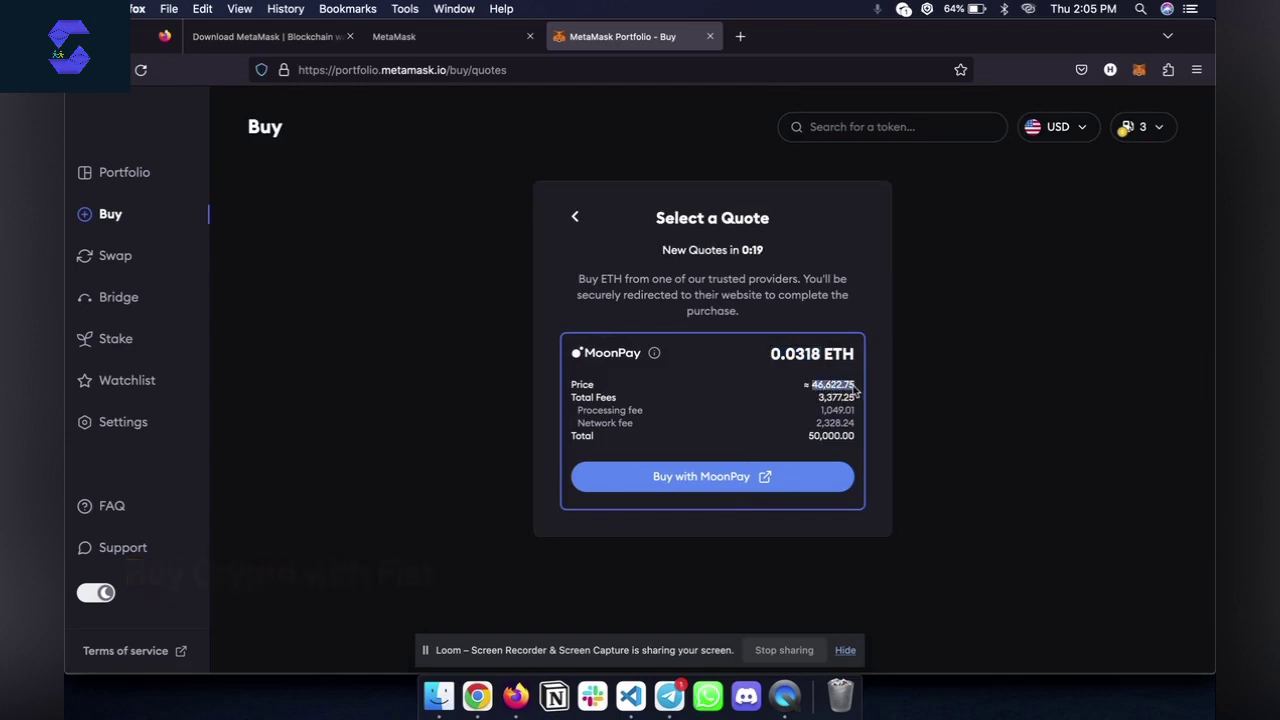
left_click_drag(818, 398, 857, 404)
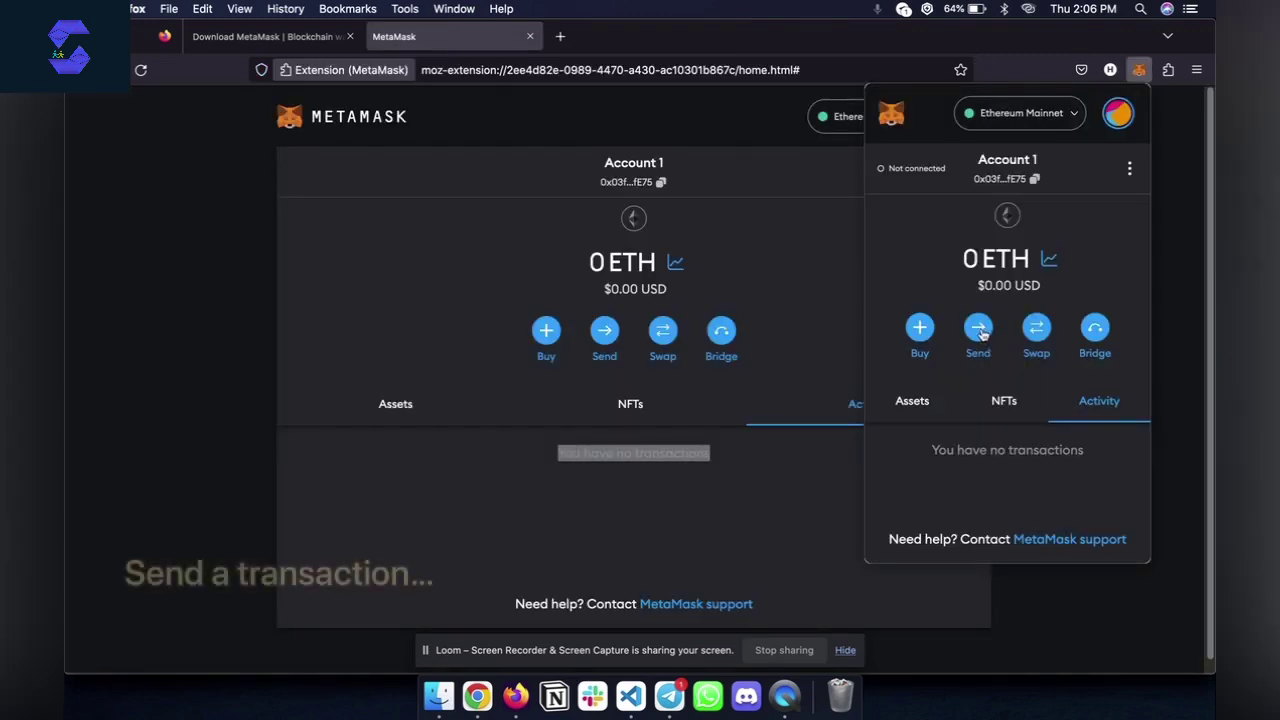
left_click(978, 330)
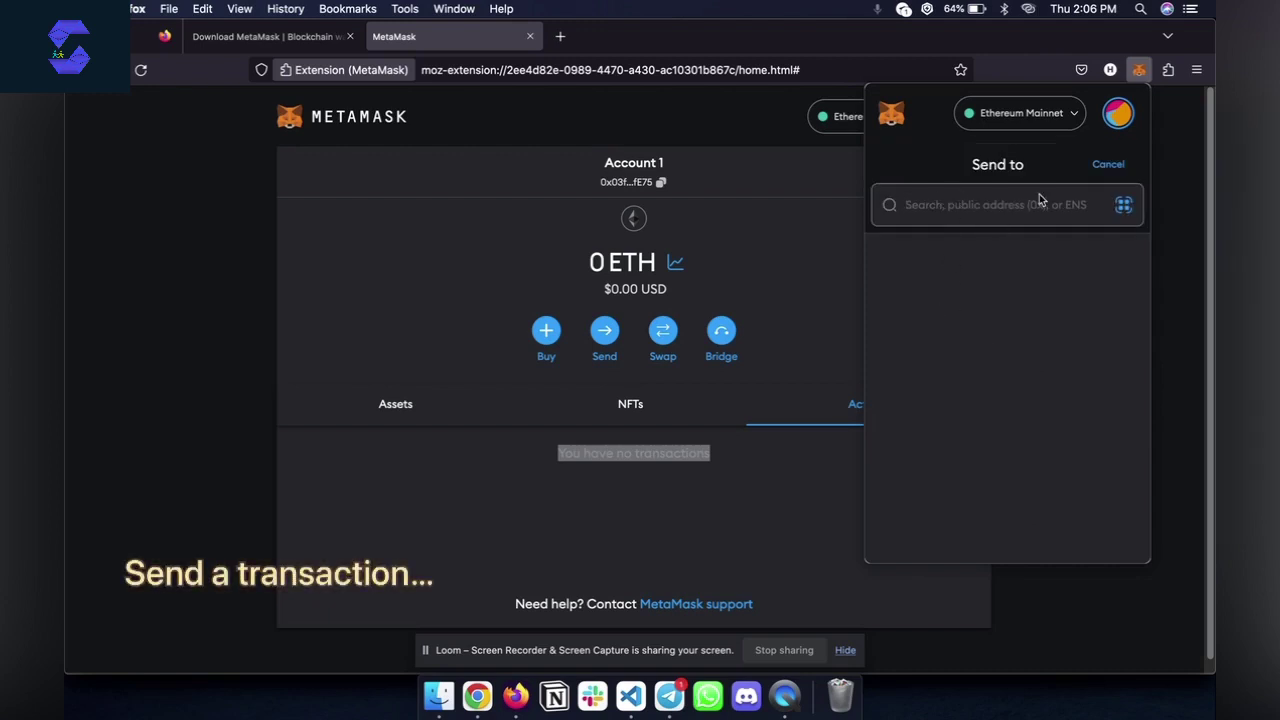
left_click(1107, 164)
left_click(1010, 180)
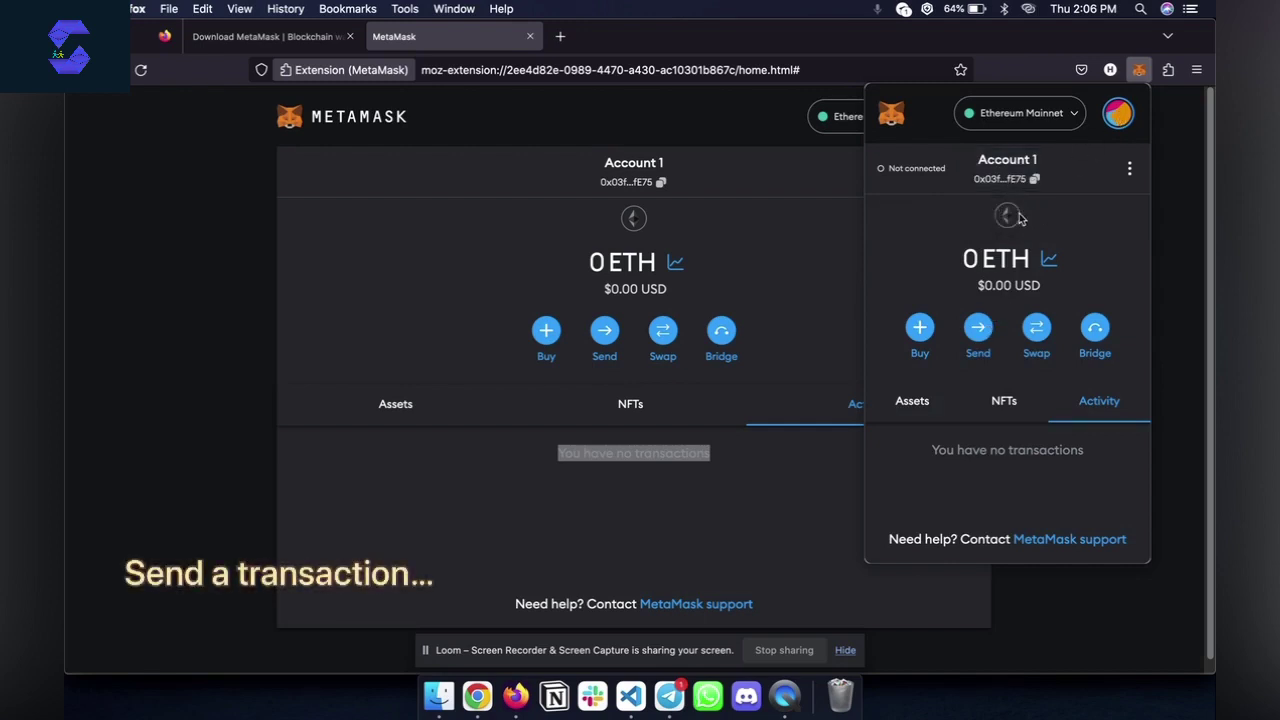
left_click(977, 328)
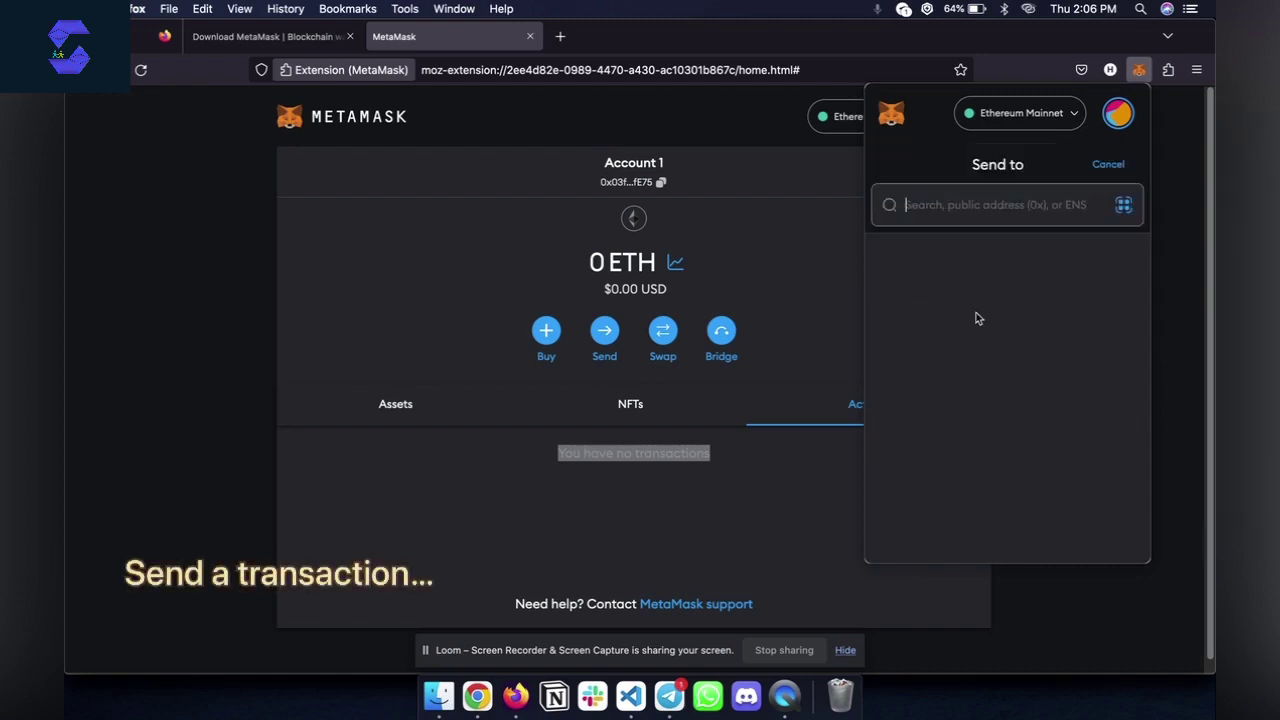
key("super+v")
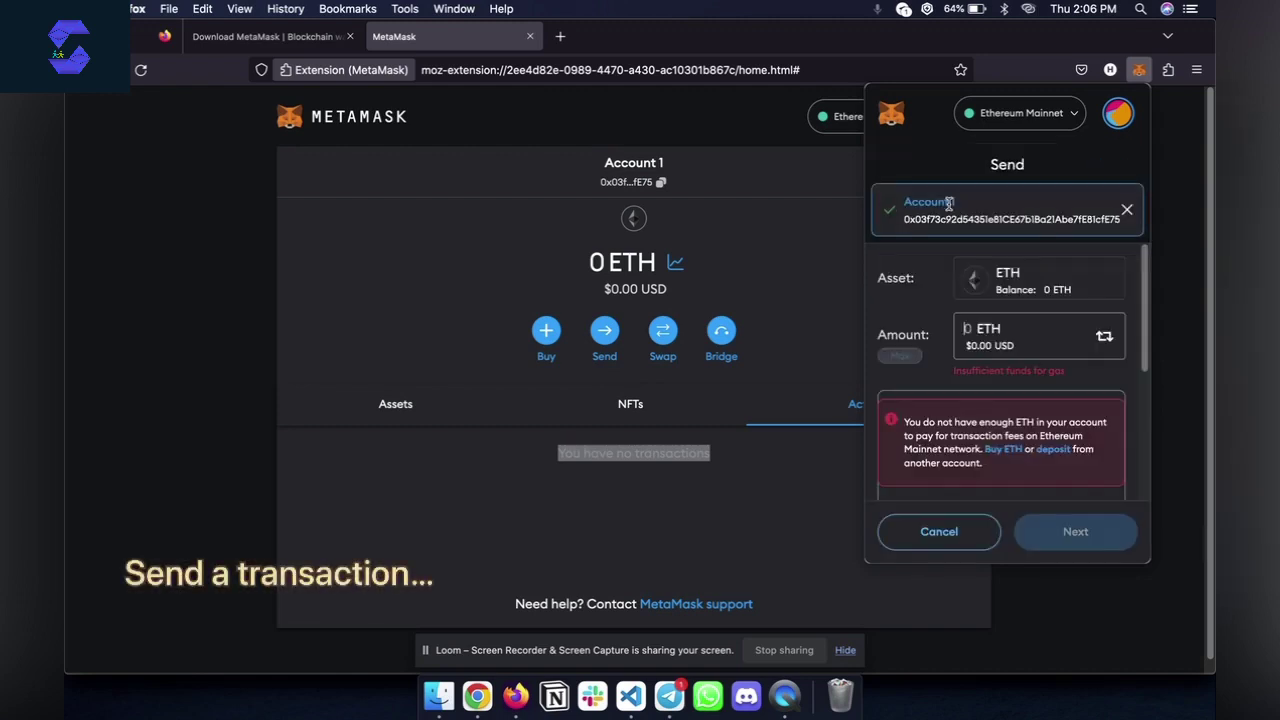
type("6")
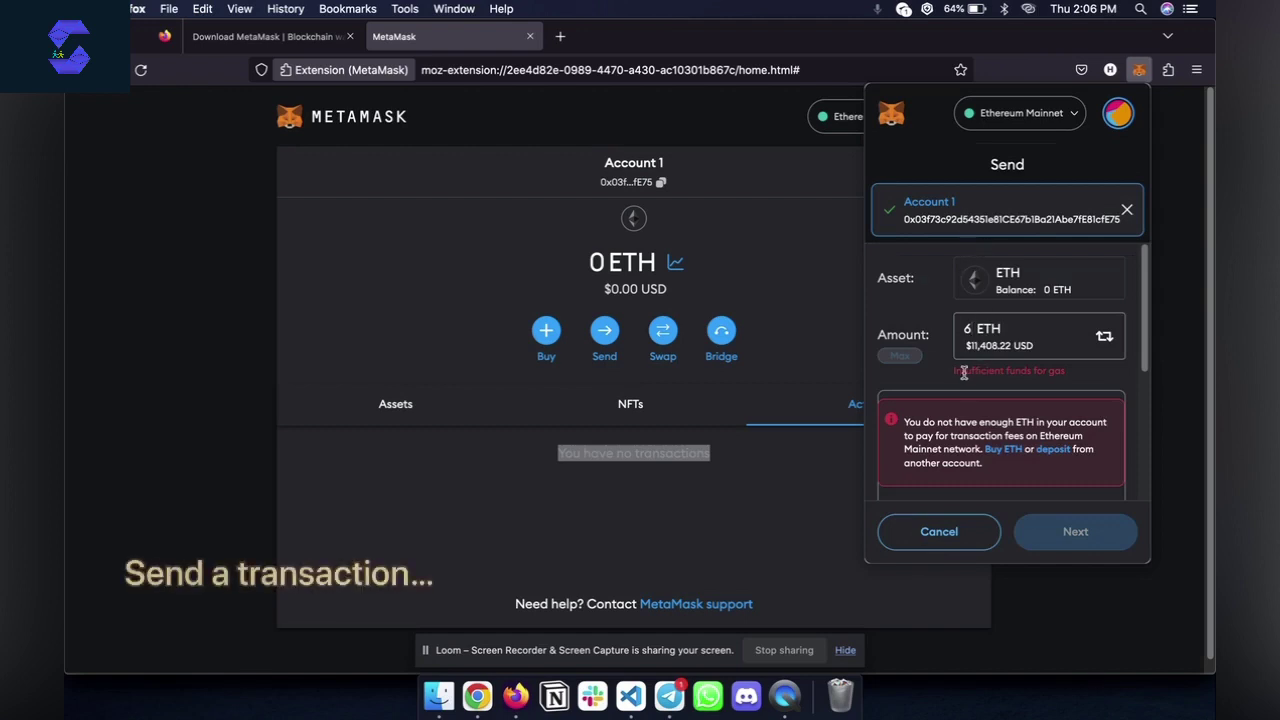
left_click_drag(955, 371, 1080, 375)
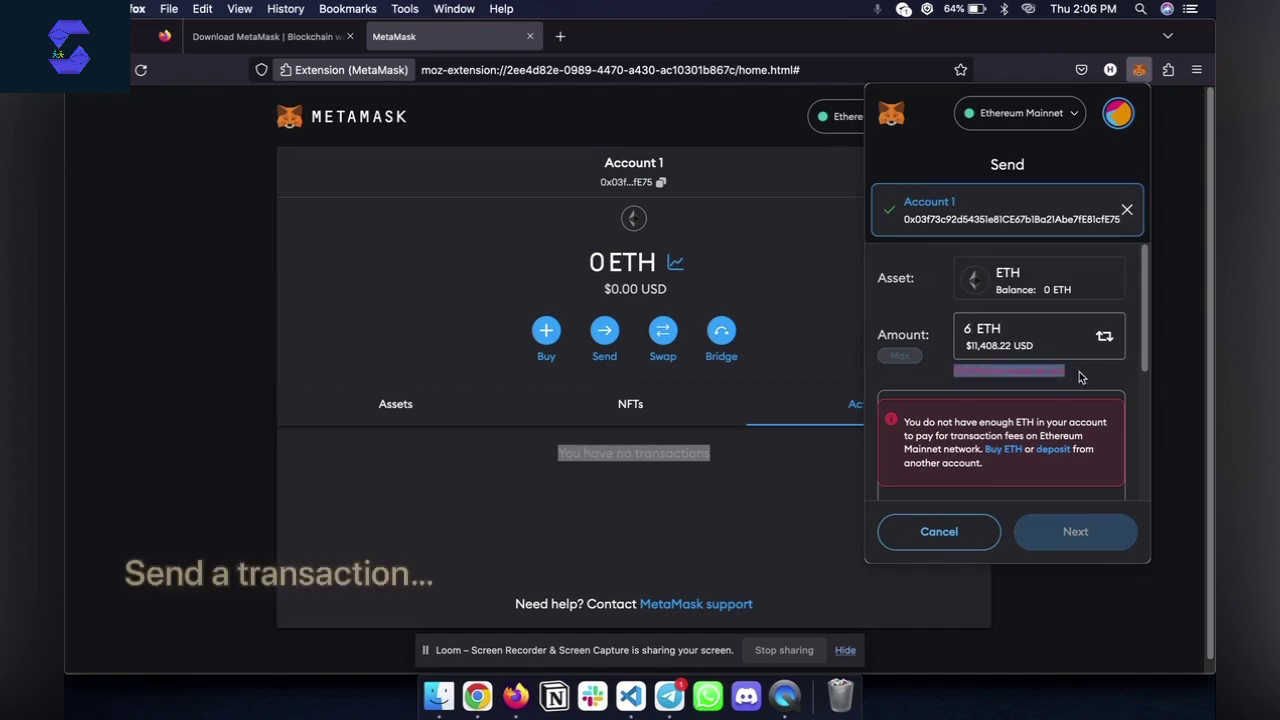
left_click(1080, 377)
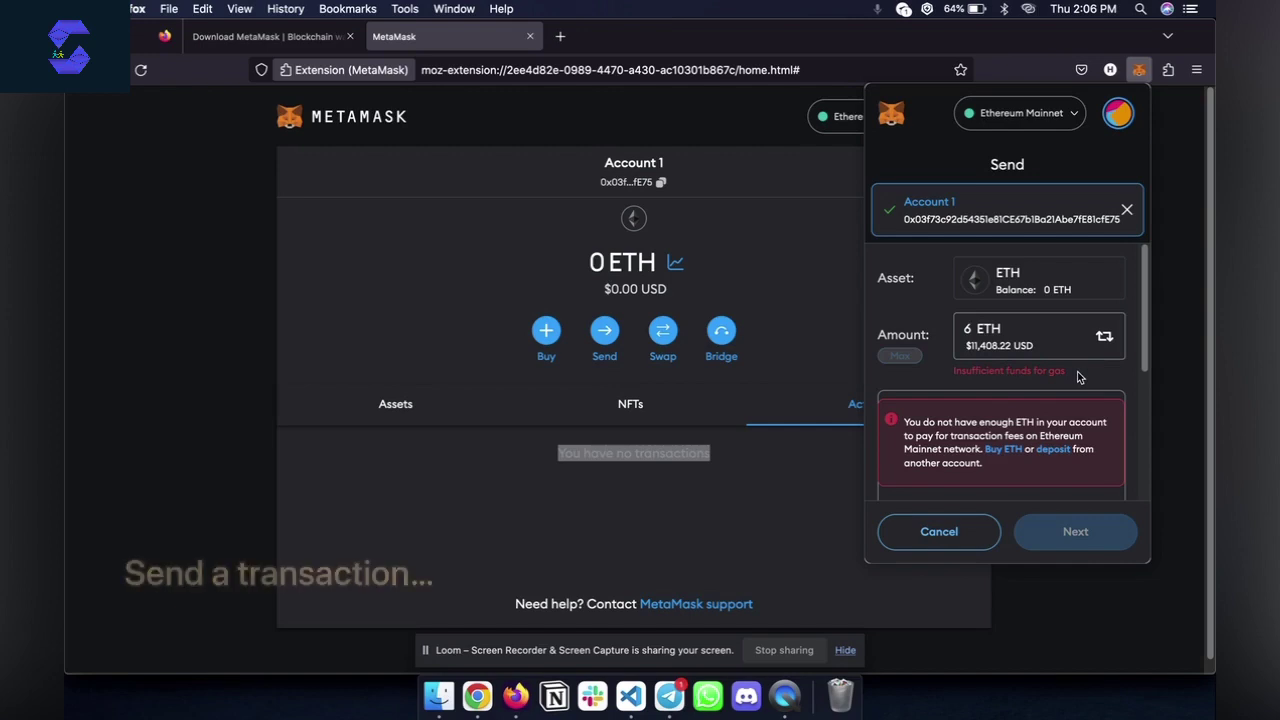
left_click_drag(948, 377, 1025, 370)
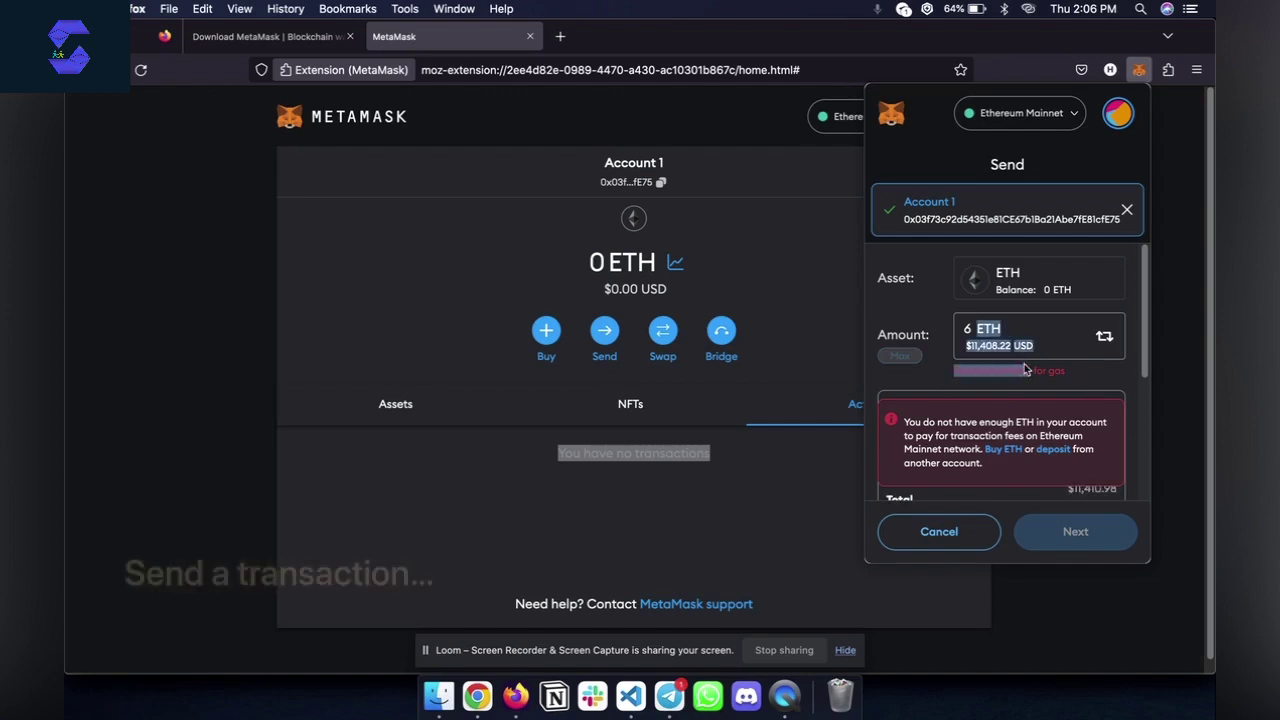
left_click(1025, 370)
double_click(1057, 369)
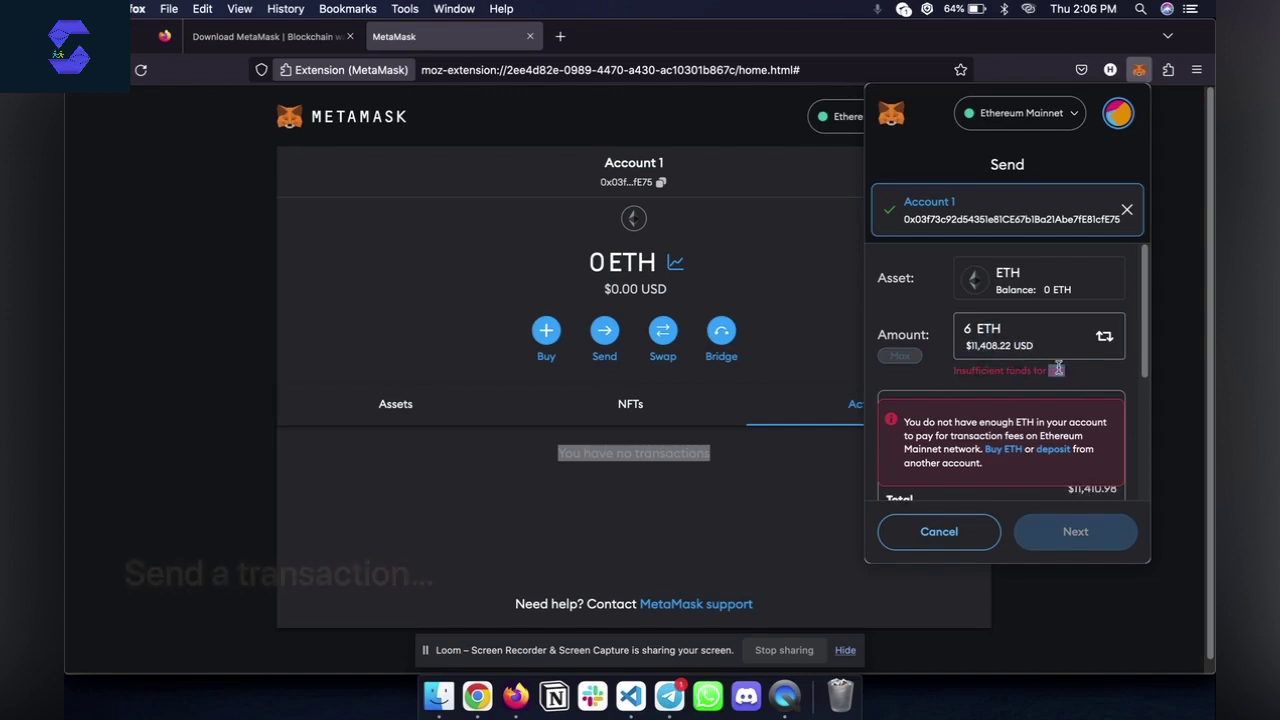
left_click(982, 382)
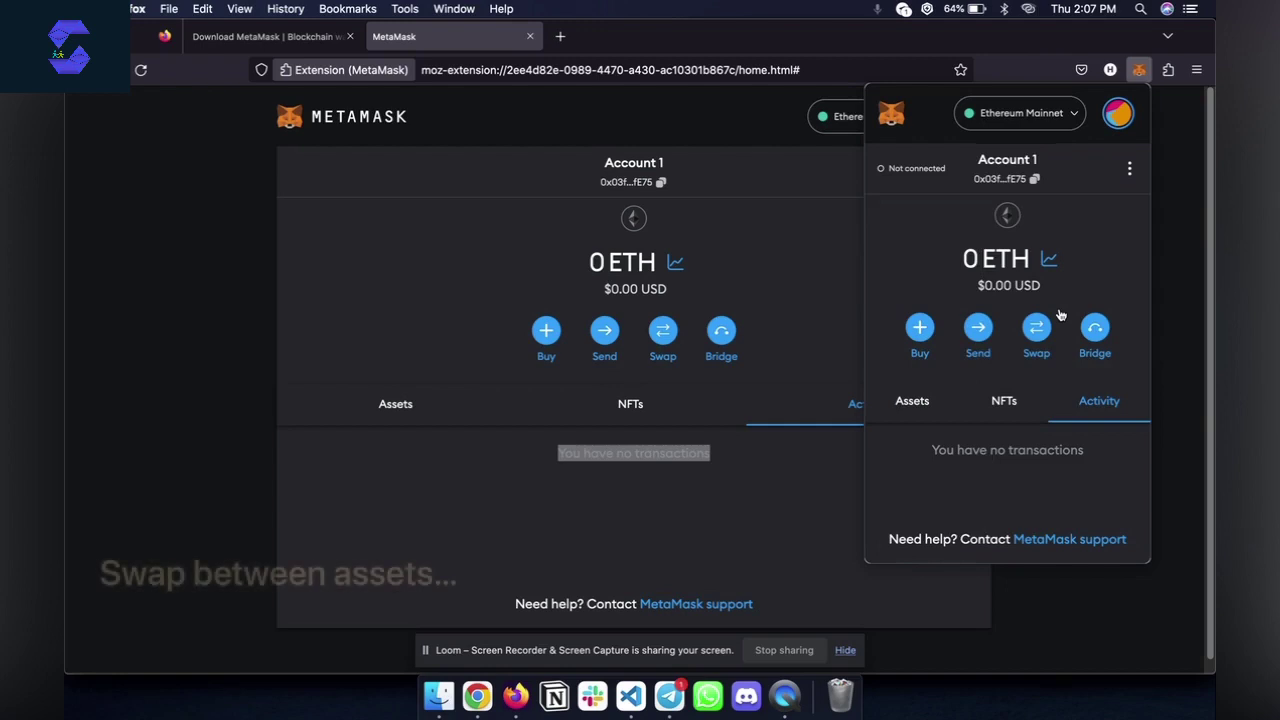
left_click(1036, 330)
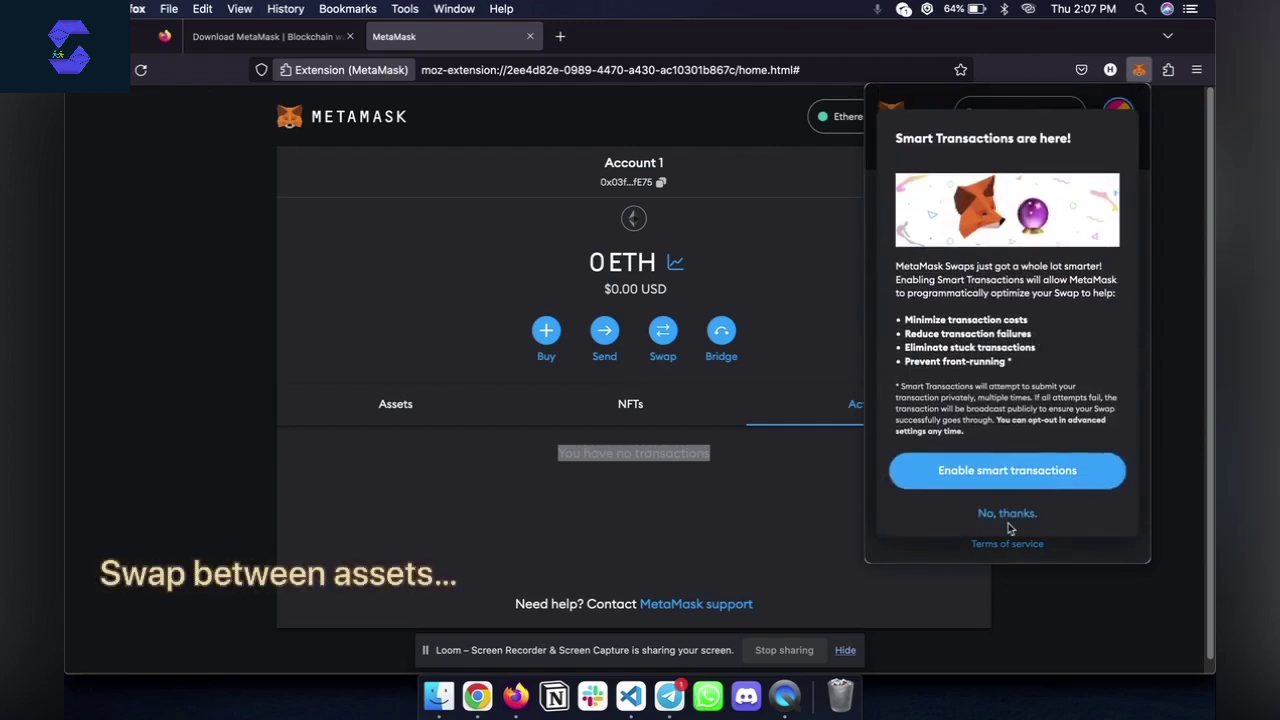
left_click(1008, 516)
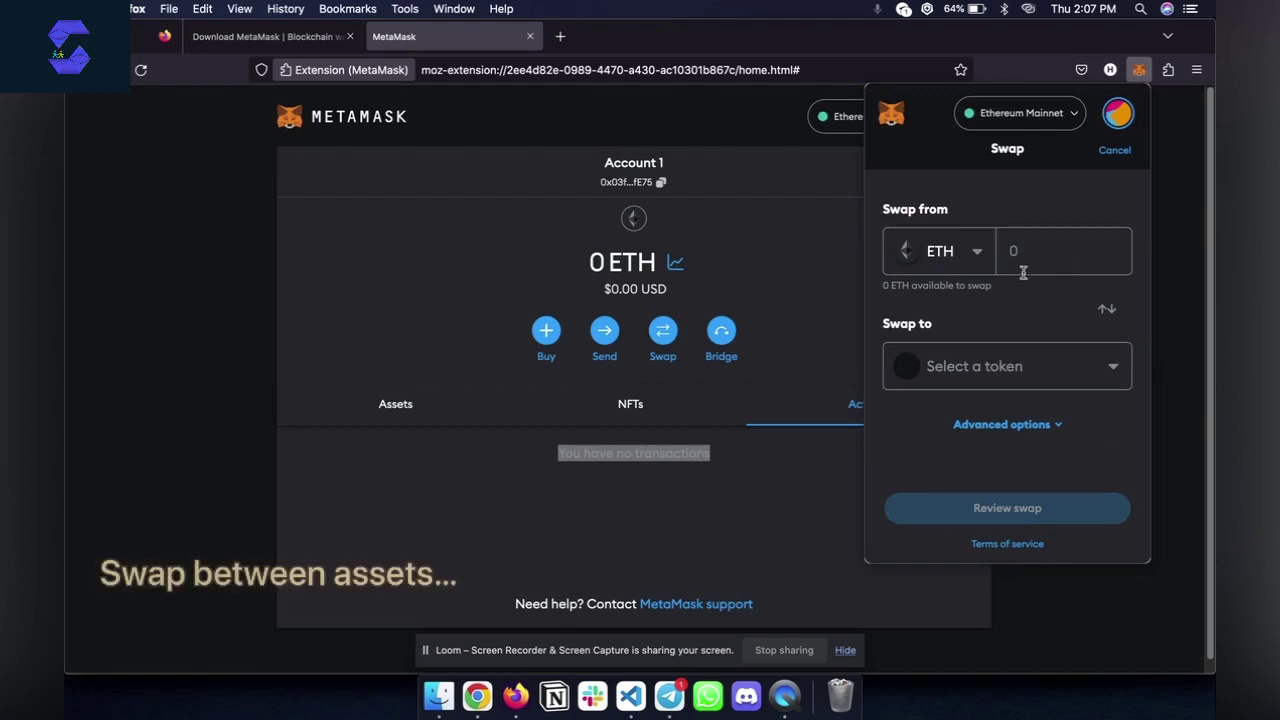
left_click(1034, 252)
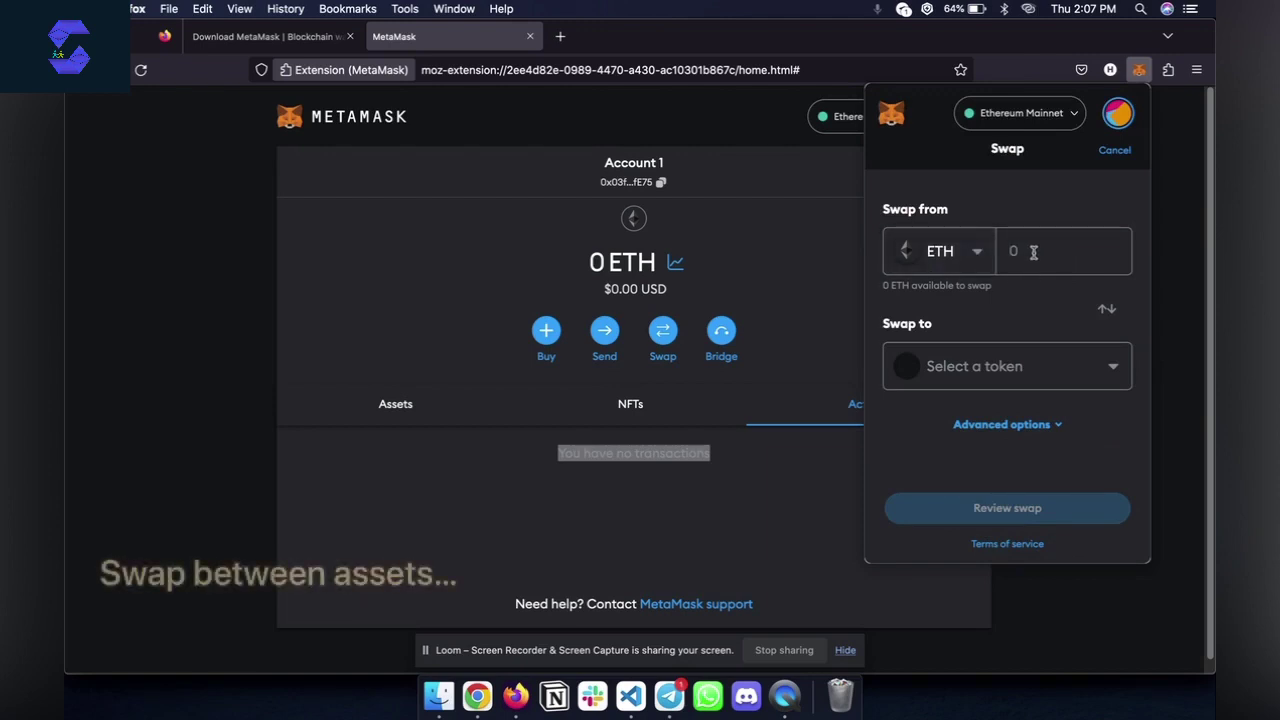
type("9")
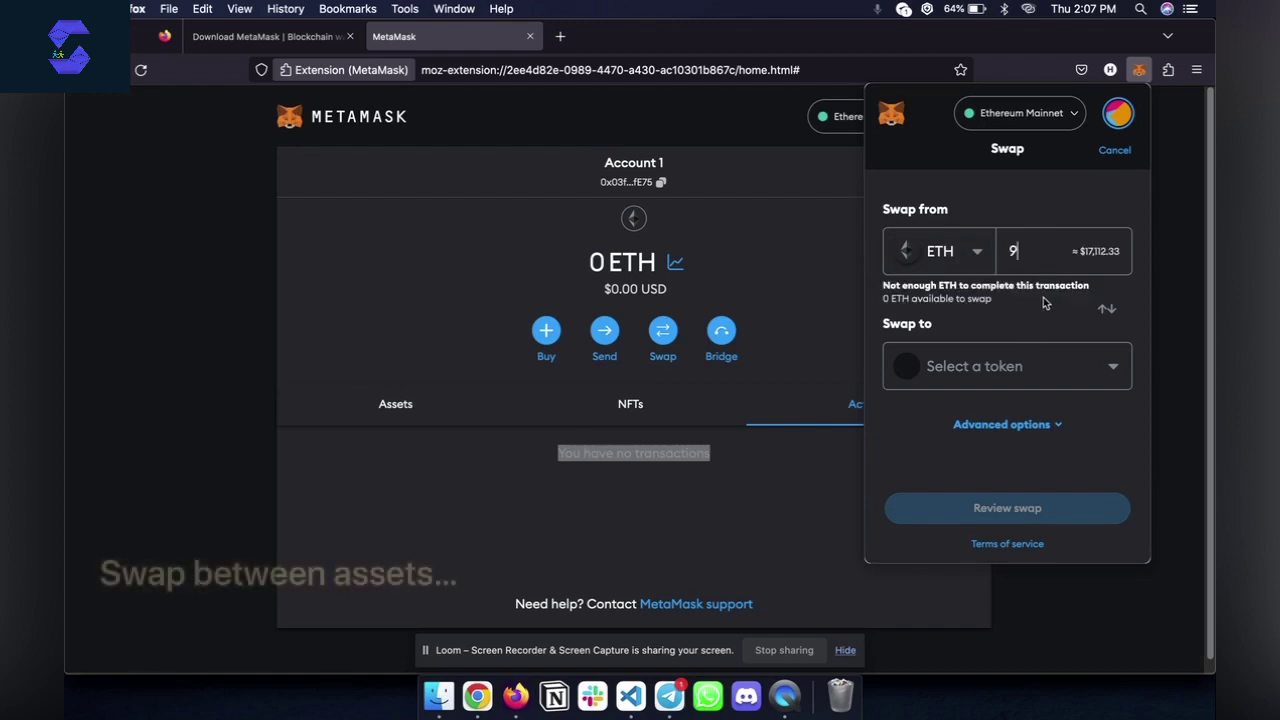
left_click(1062, 366)
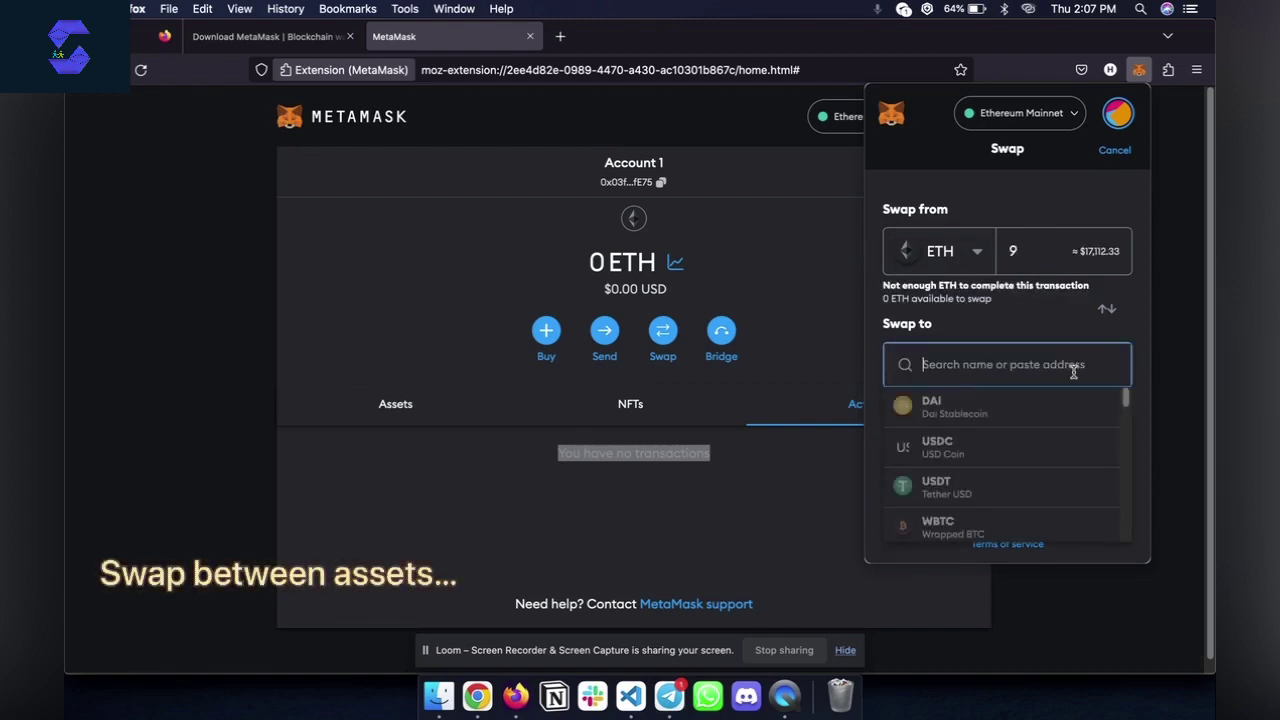
left_click(940, 462)
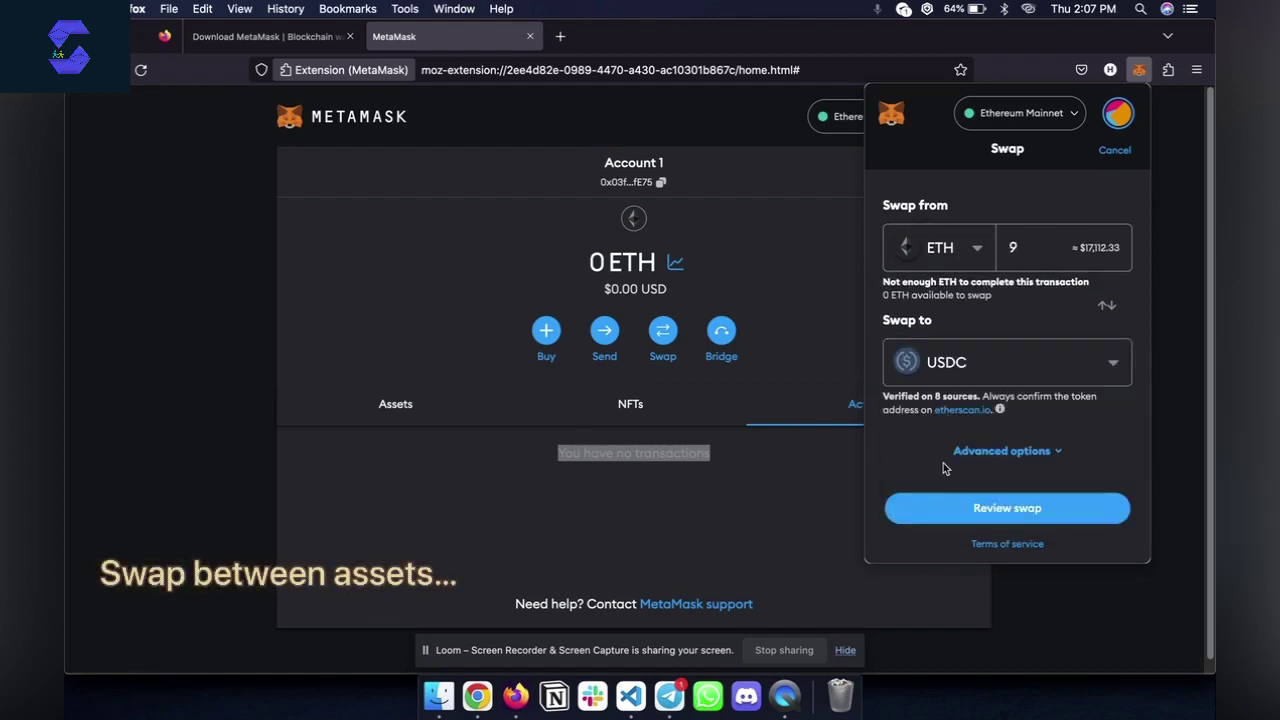
left_click(999, 512)
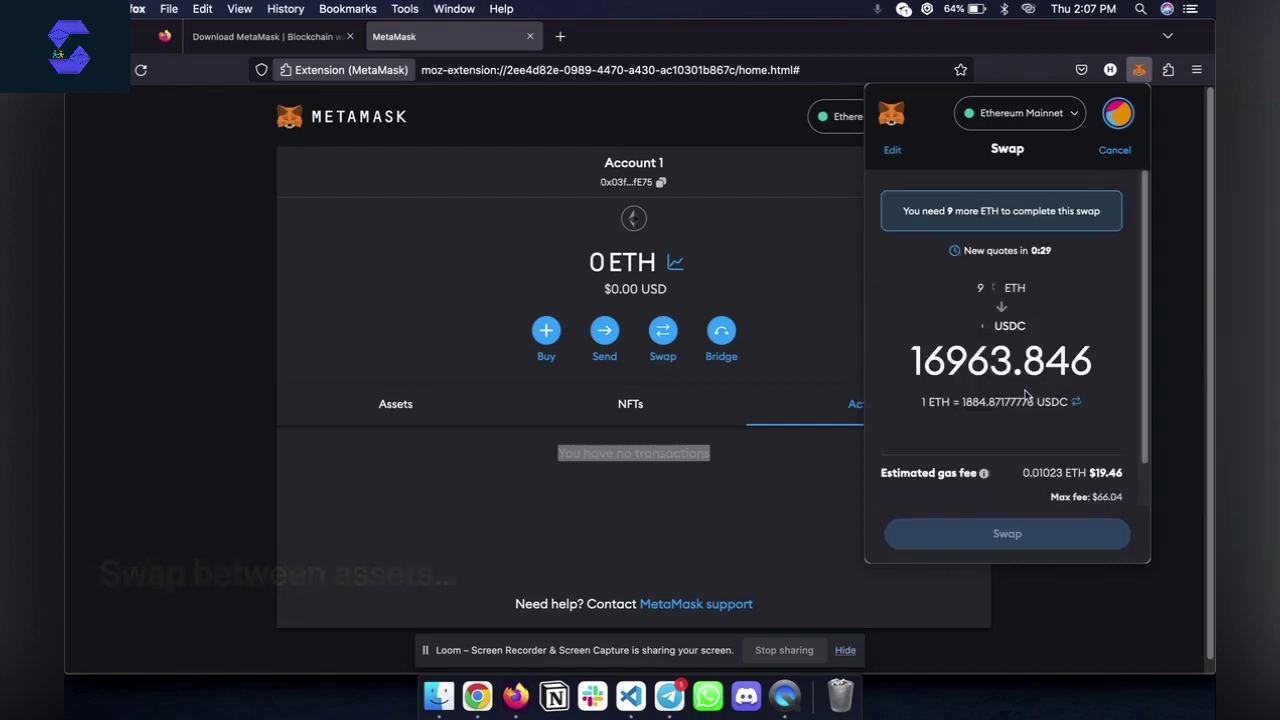
scroll(1026, 396, "down", 1)
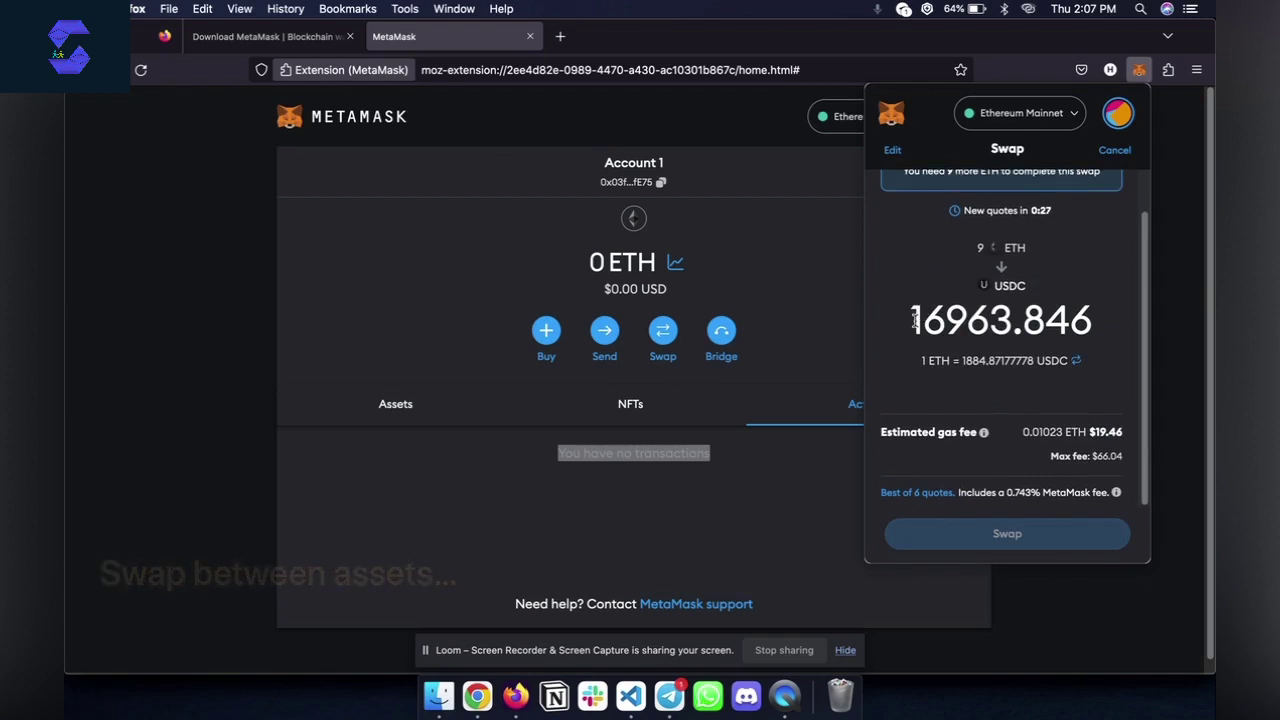
left_click_drag(913, 318, 1094, 330)
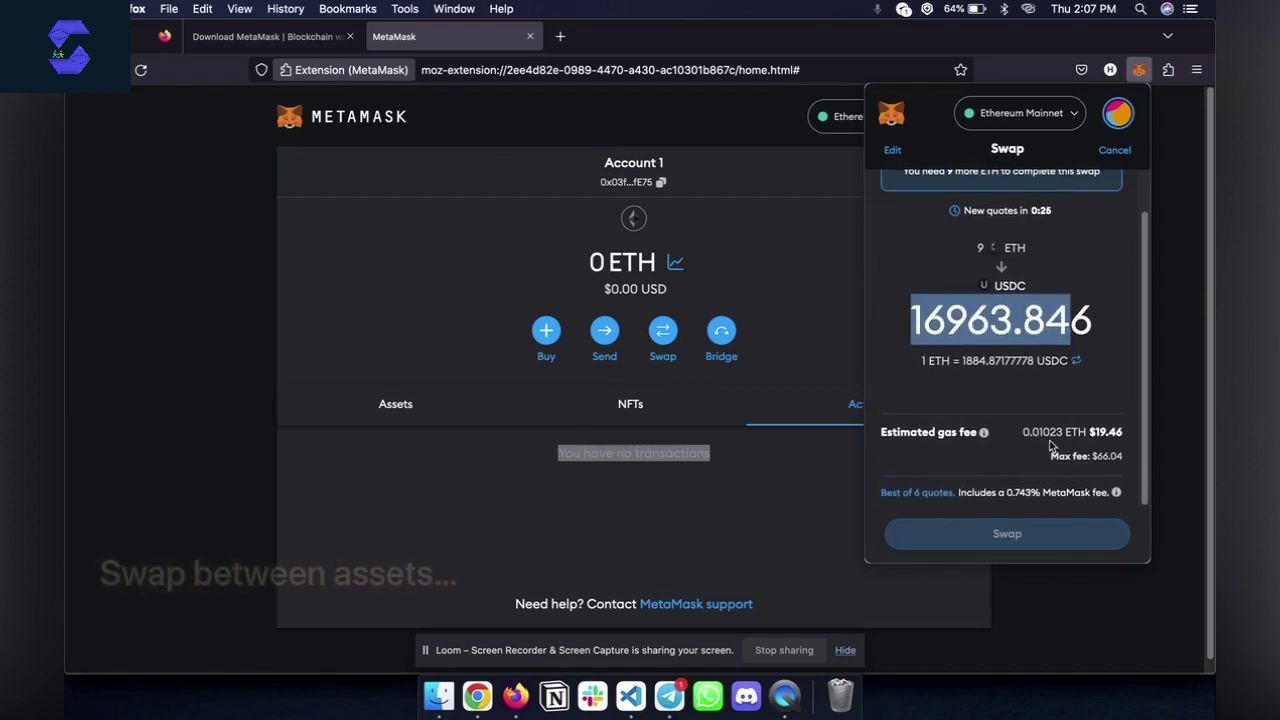
left_click_drag(1031, 432, 1127, 435)
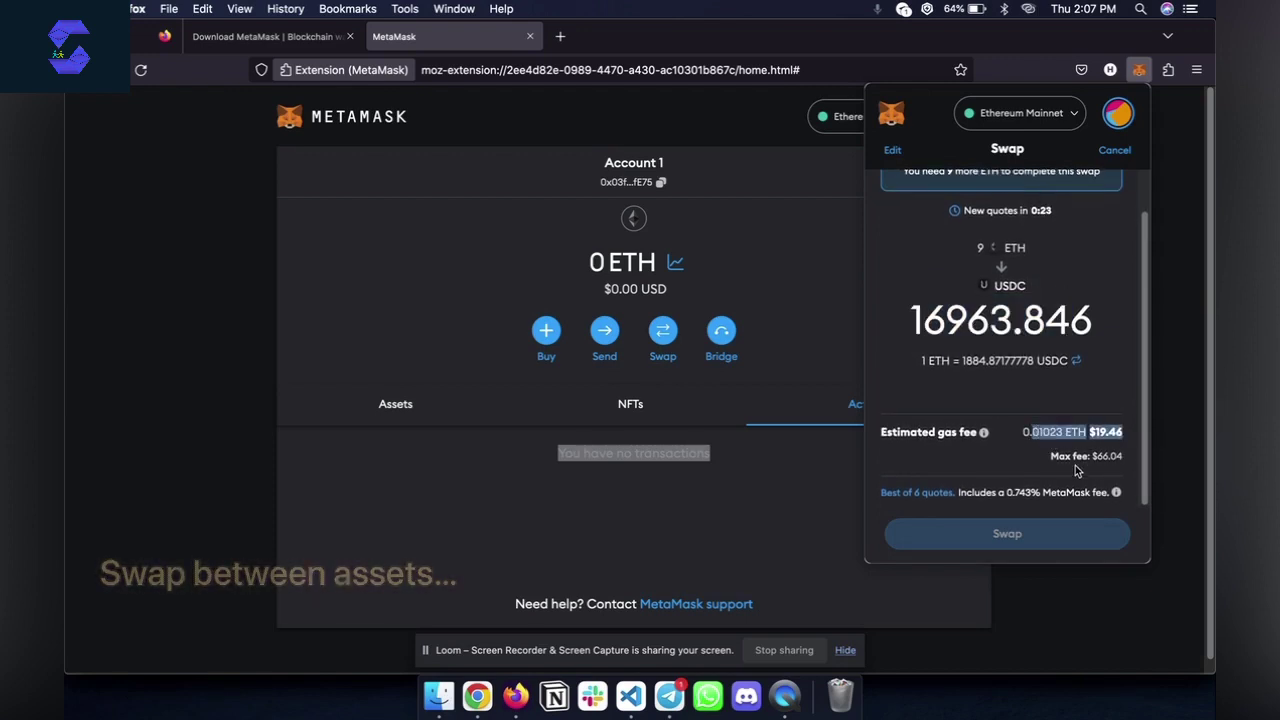
left_click_drag(1057, 457, 1100, 470)
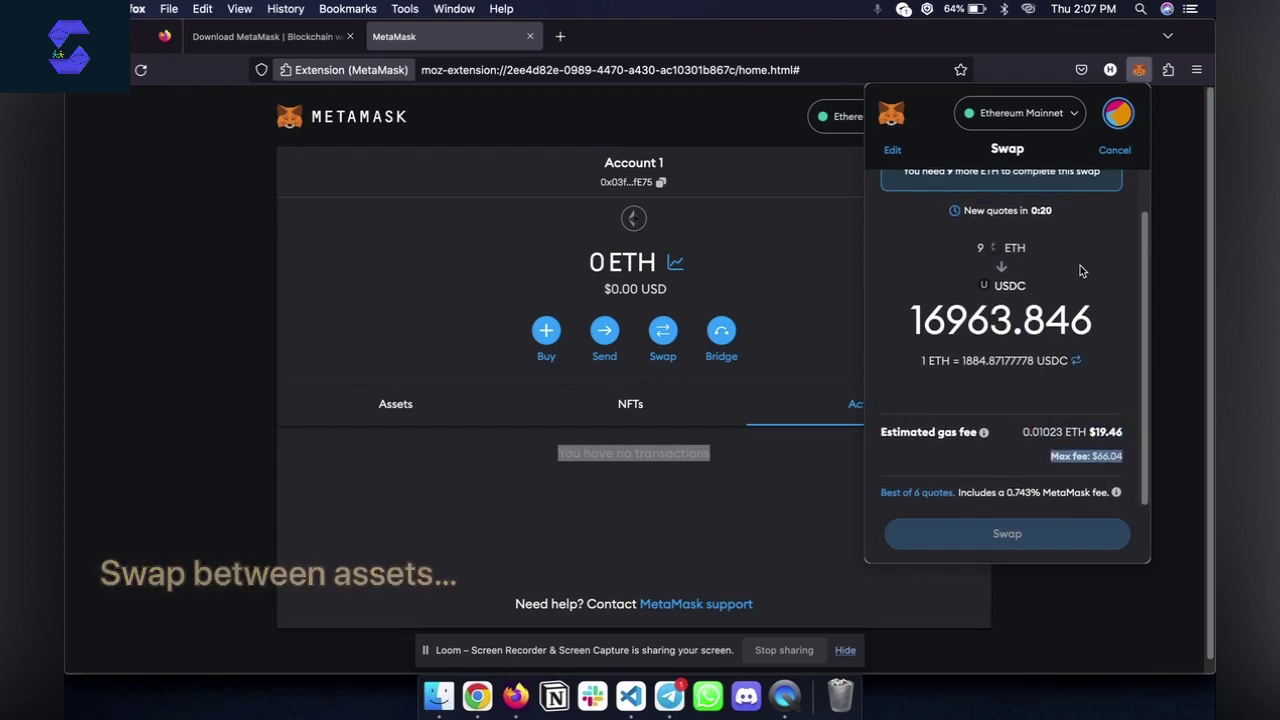
left_click(1112, 150)
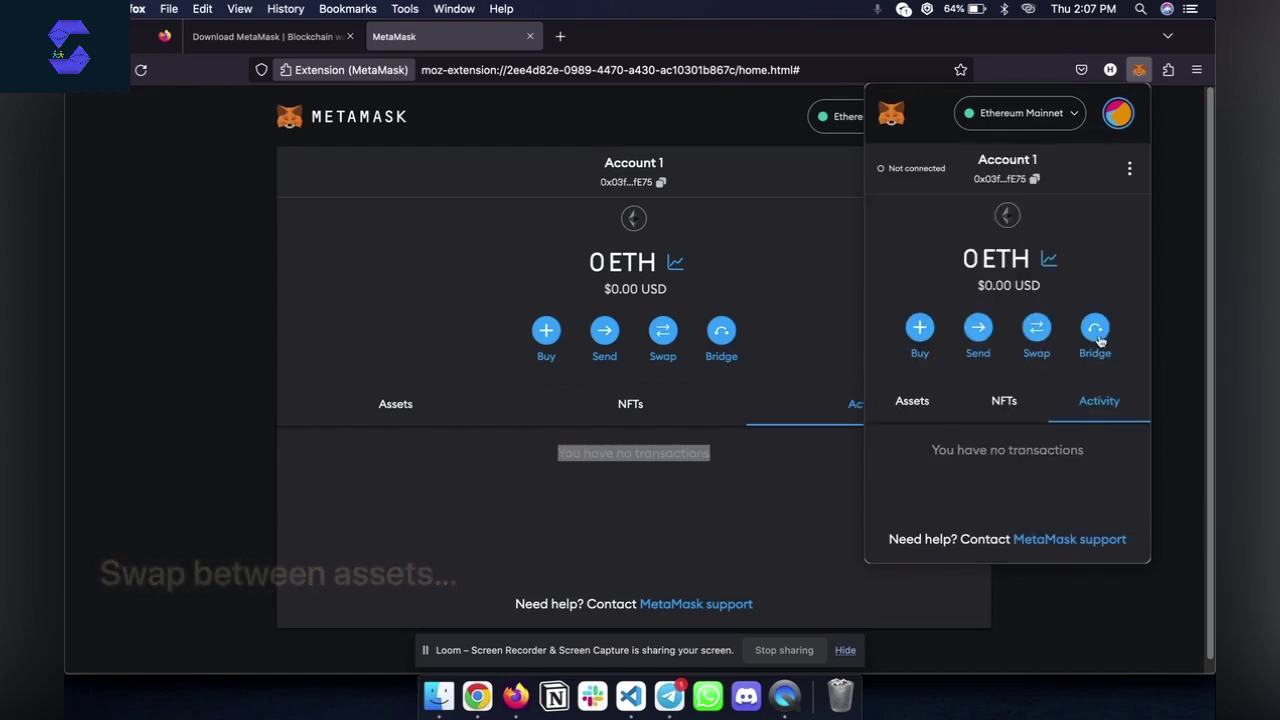
Open Bridge in MetaMask Portfolio and choose USDT from Ethereum to BNB Chain
left_click(1095, 330)
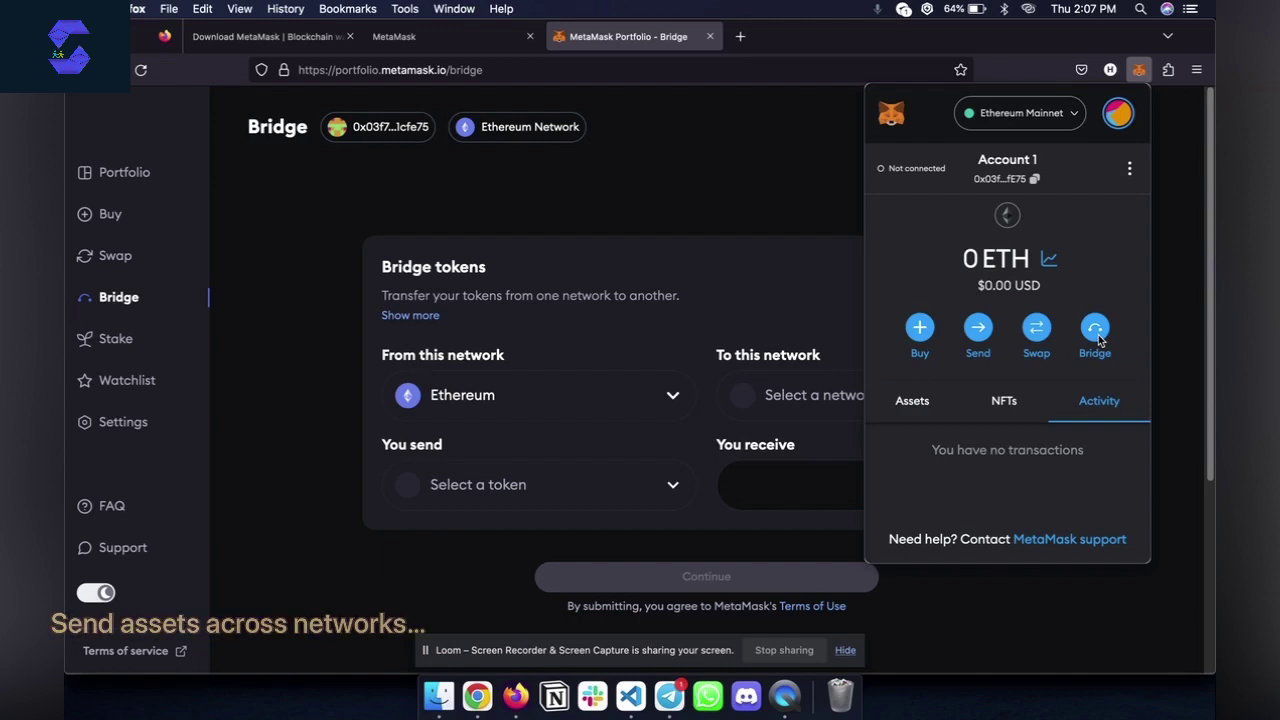
left_click(706, 385)
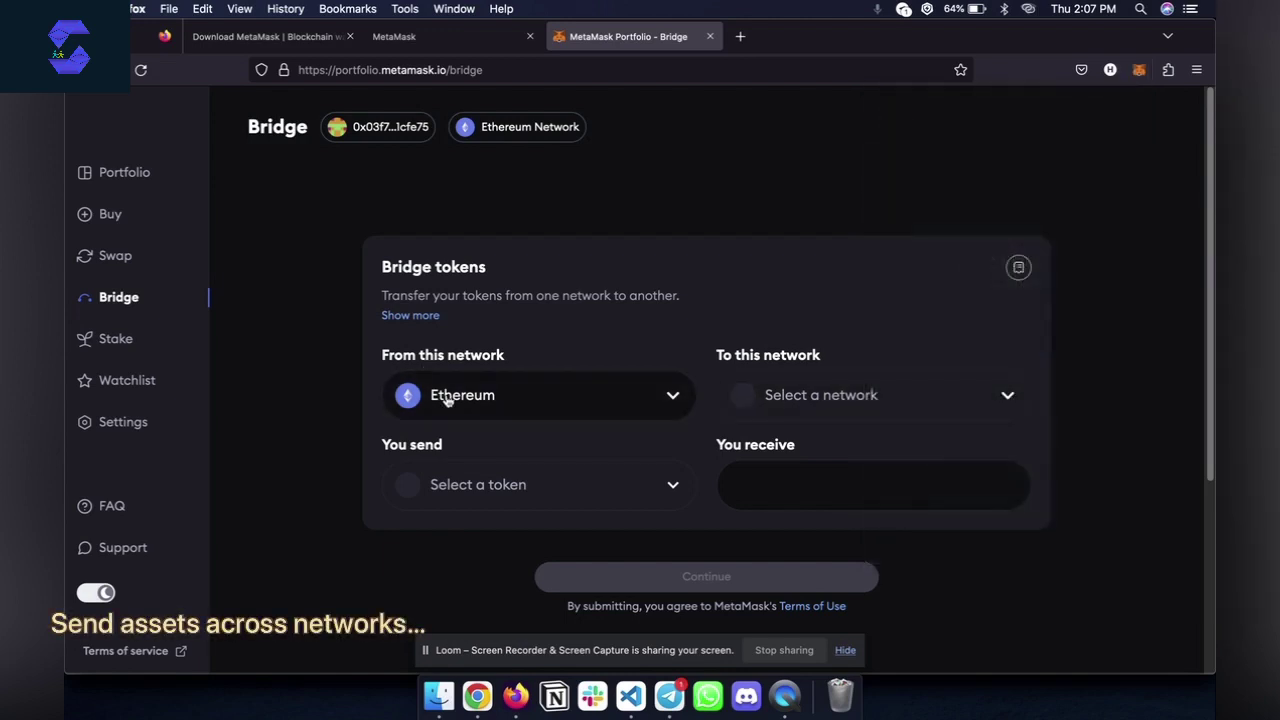
left_click(853, 403)
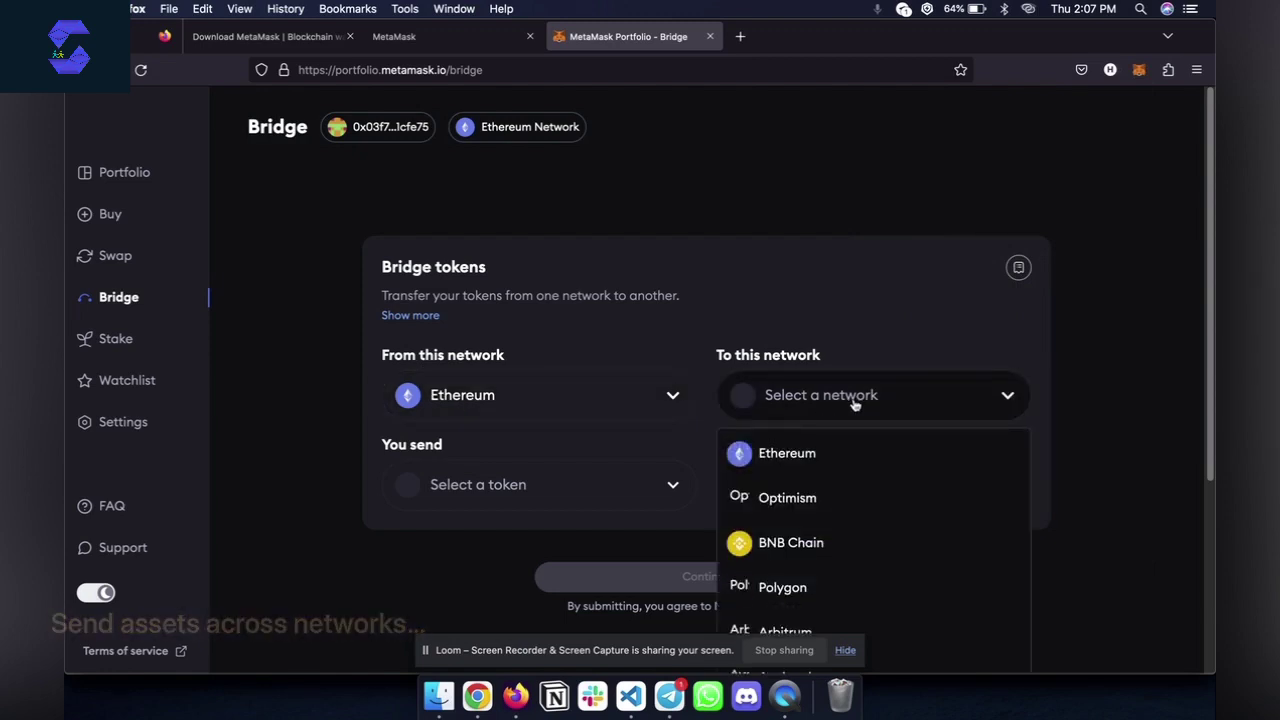
left_click(787, 546)
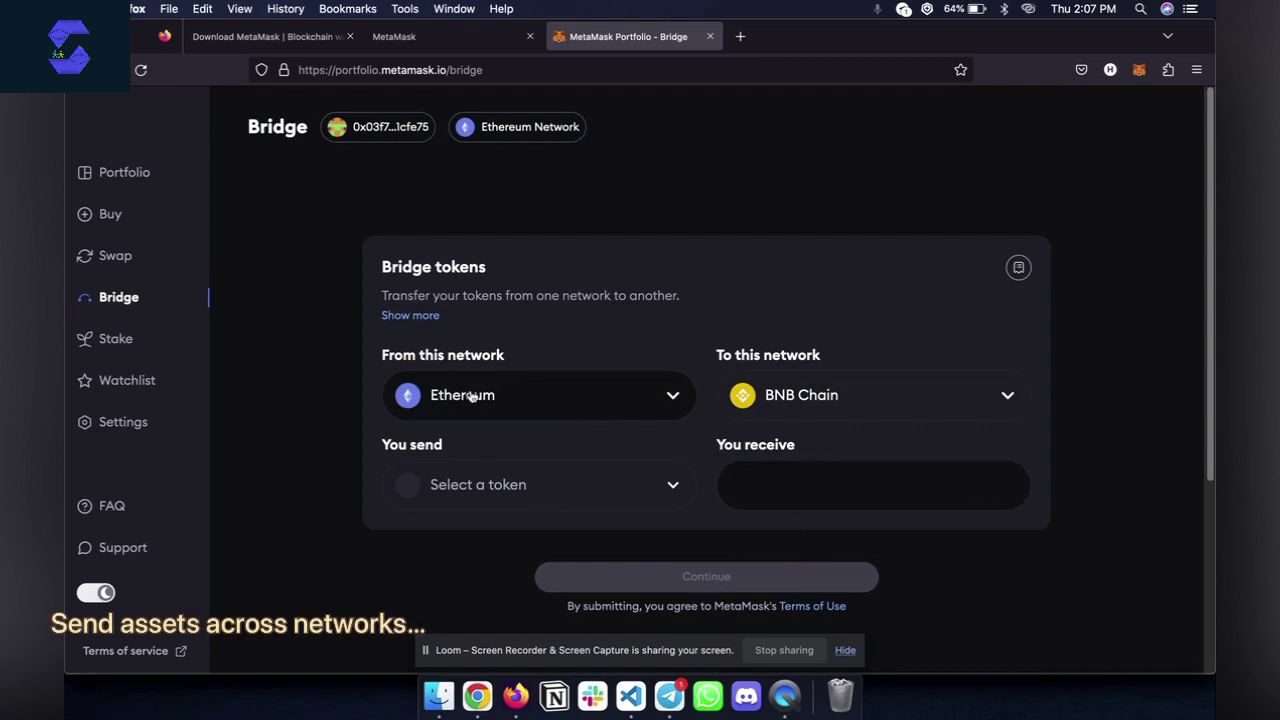
left_click(514, 481)
left_click(500, 558)
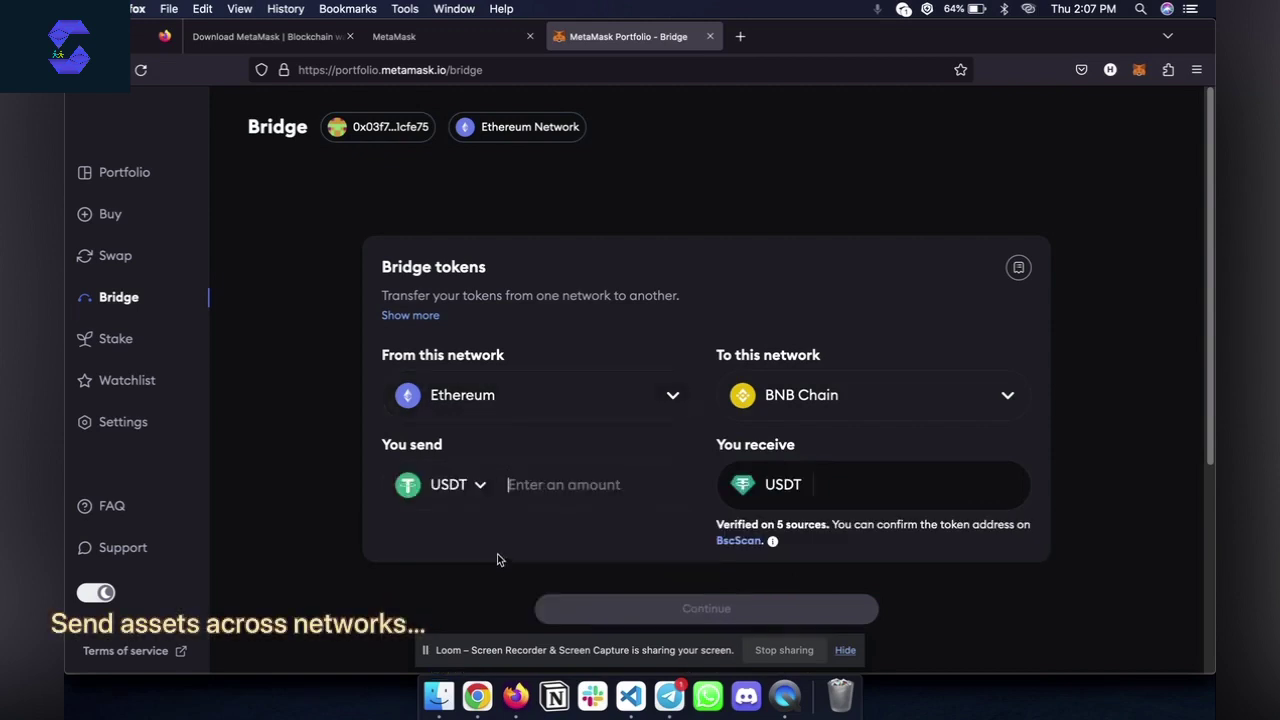
Enter 600 USDT and review the Celer Bridge quote of 594.343996 USDT and gas warning
left_click(561, 506)
type("600")
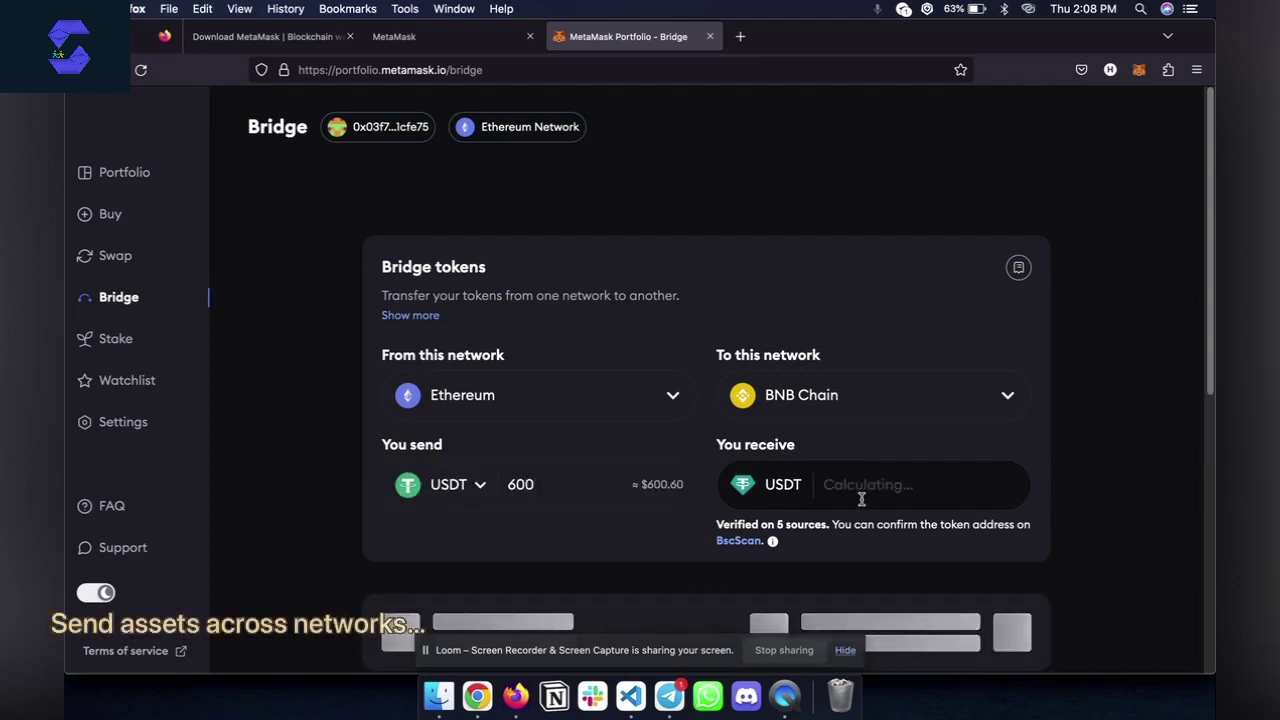
scroll(861, 499, "down", 1)
scroll(861, 499, "down", 1)
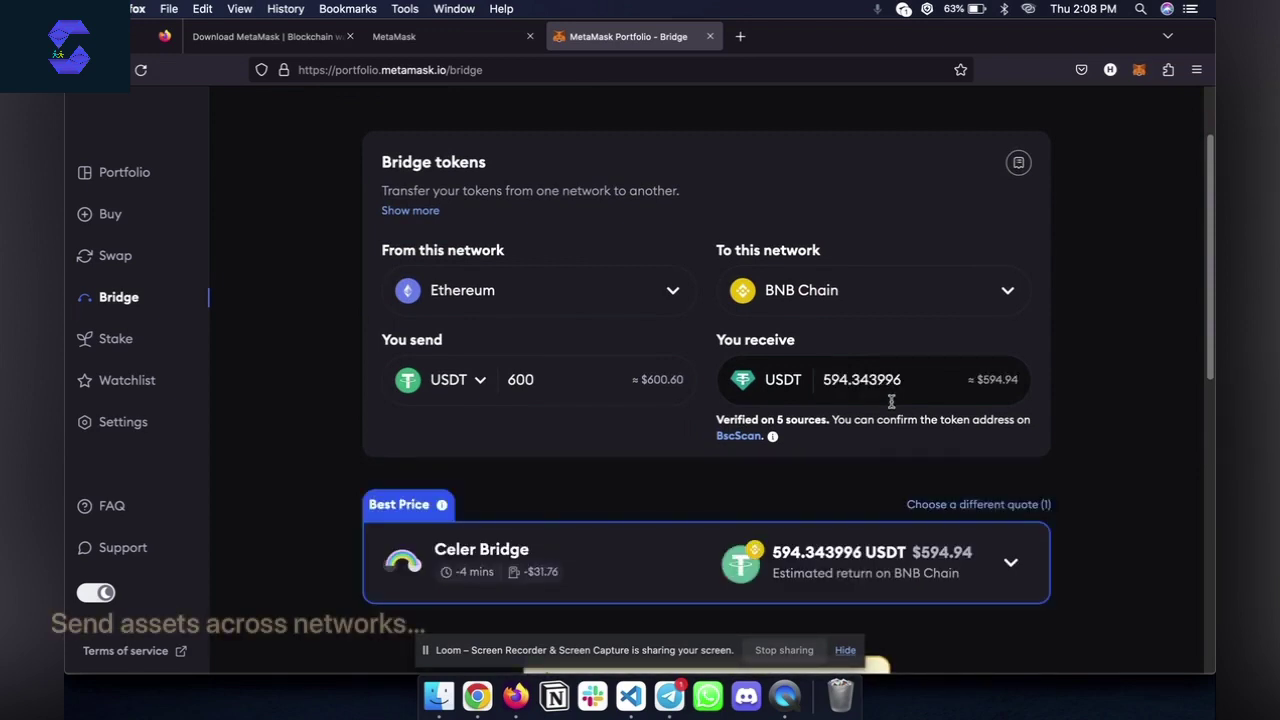
scroll(891, 401, "down", 2)
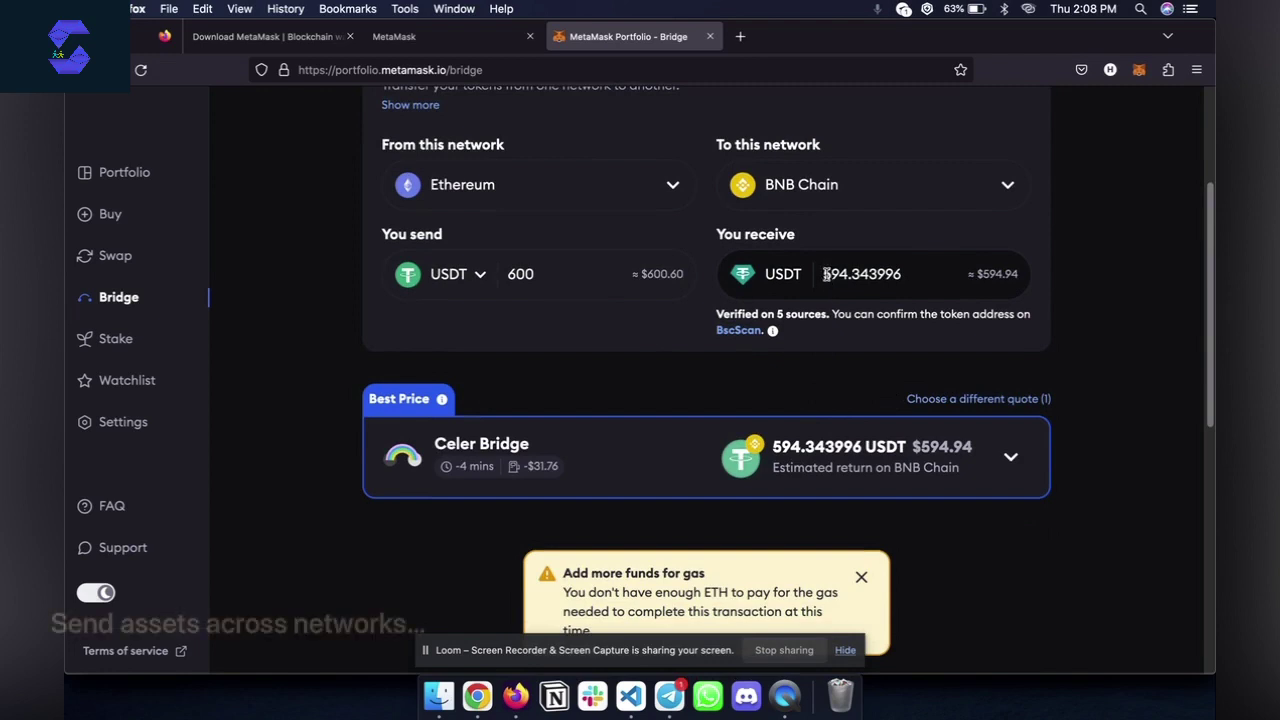
left_click_drag(826, 274, 902, 275)
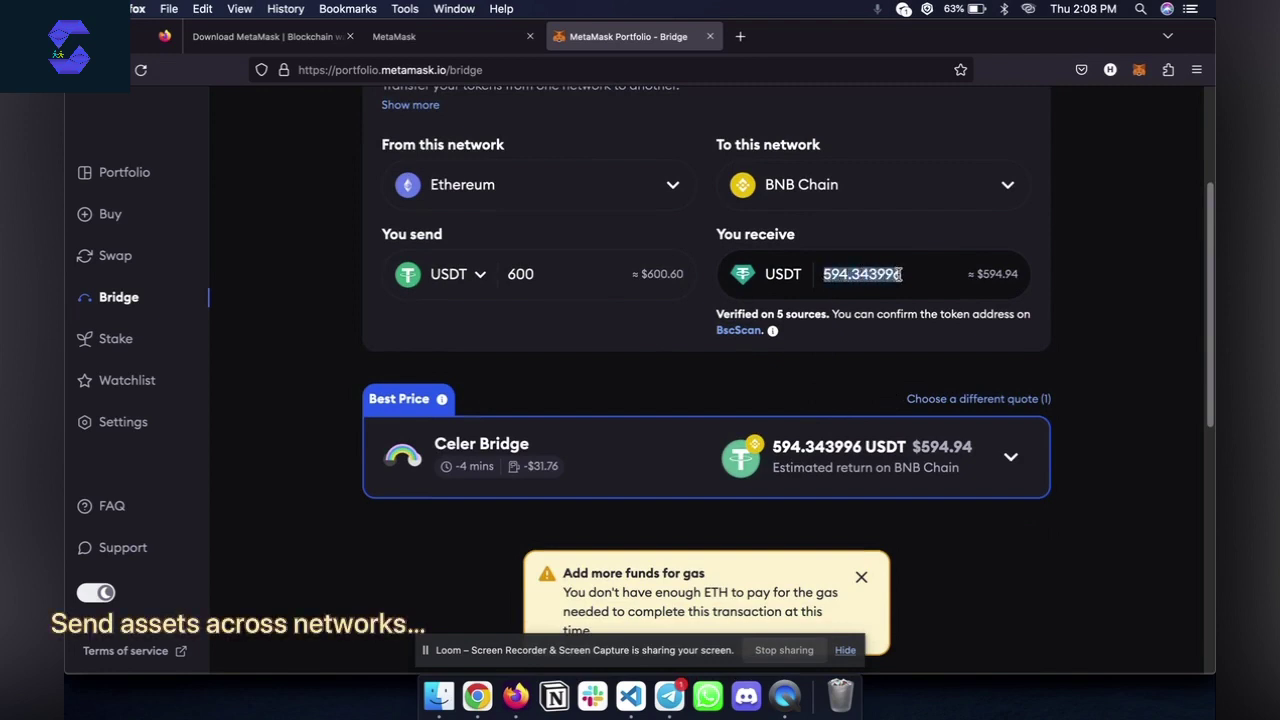
left_click(837, 277)
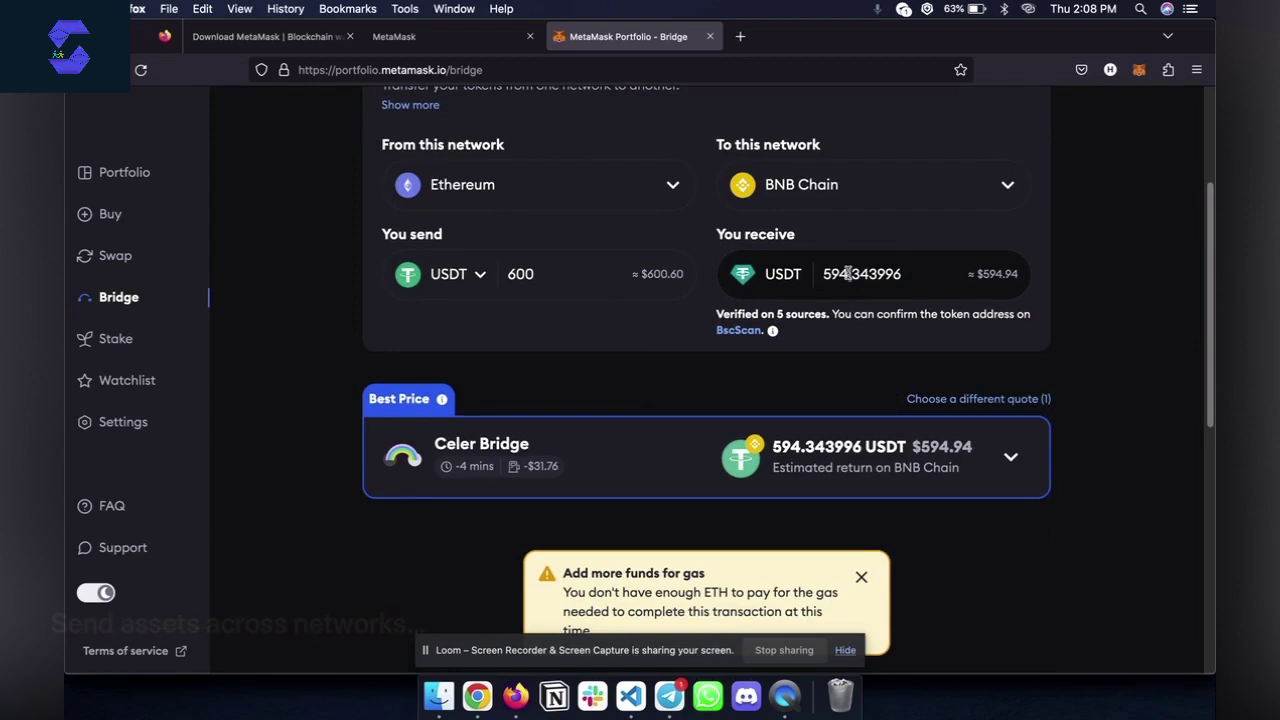
scroll(848, 273, "up", 3)
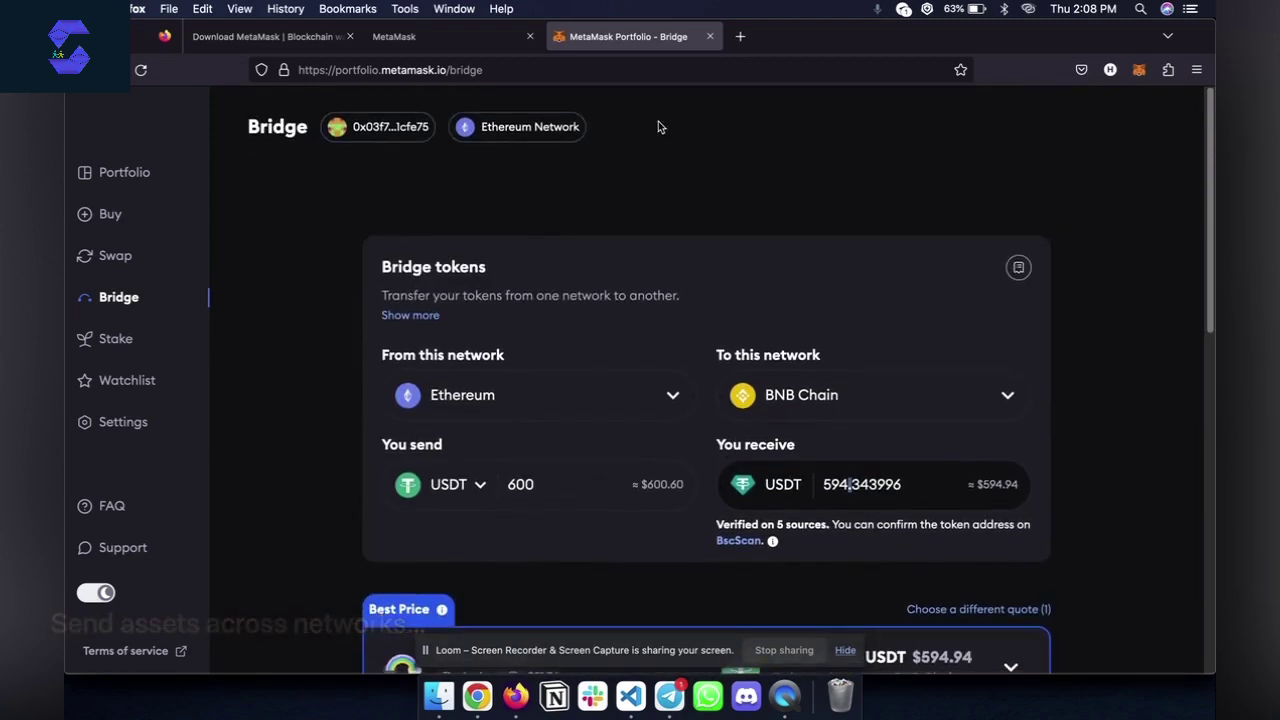
left_click(1139, 70)
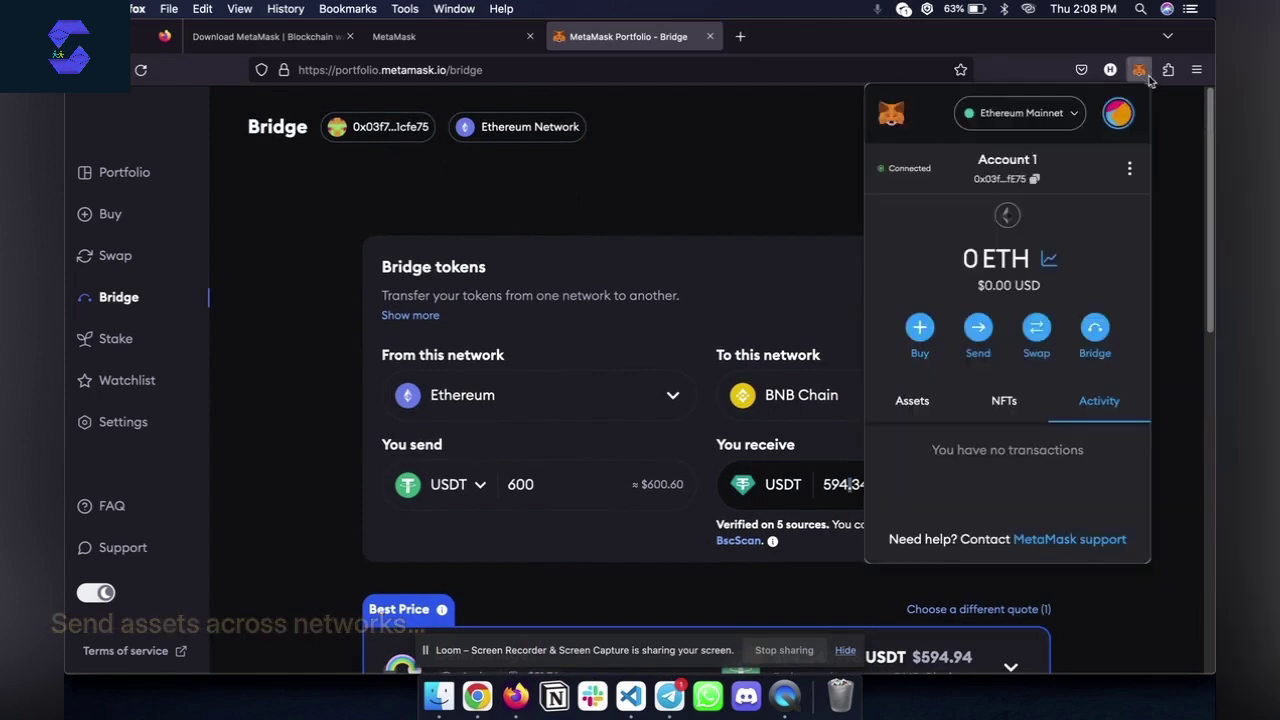
left_click(1040, 116)
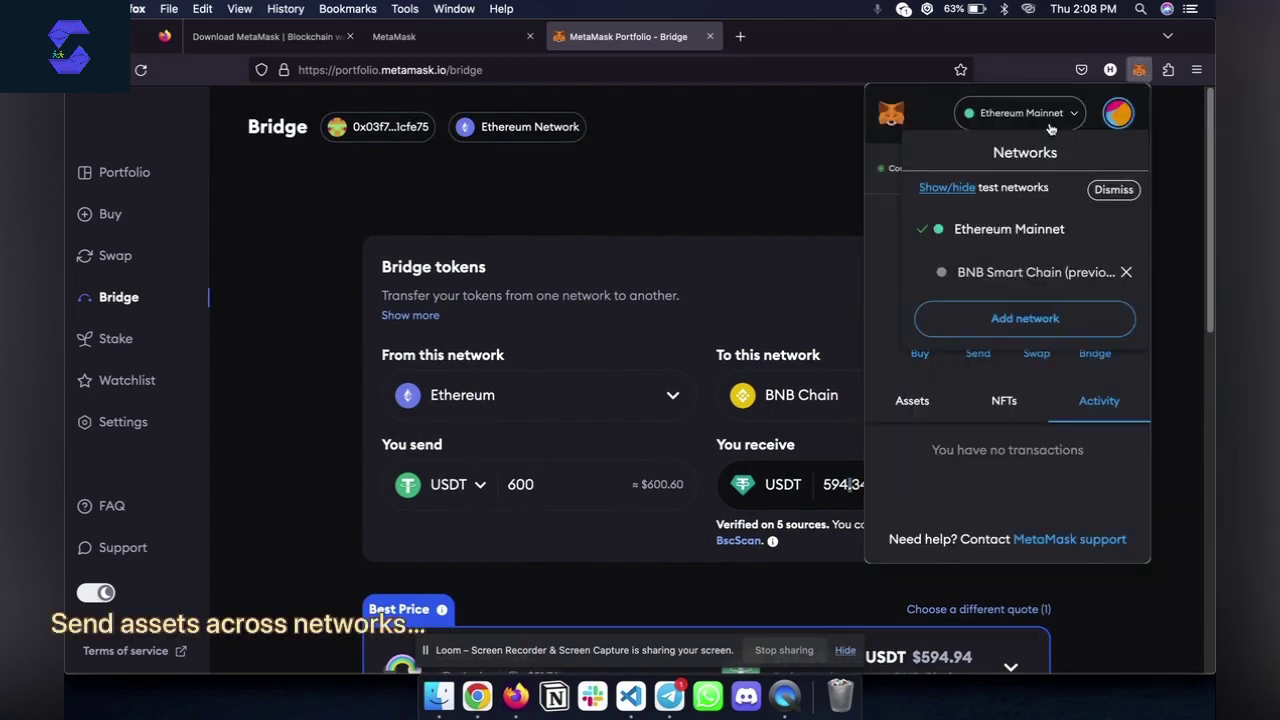
left_click(1021, 320)
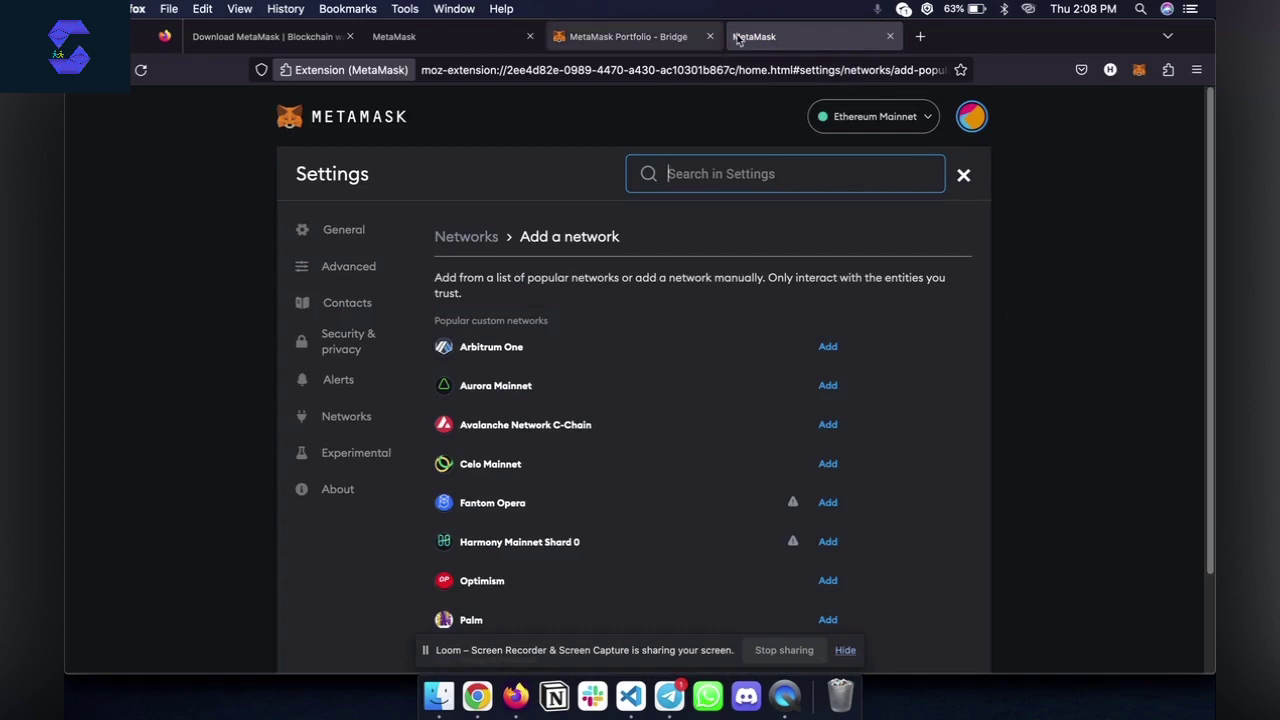
left_click(890, 36)
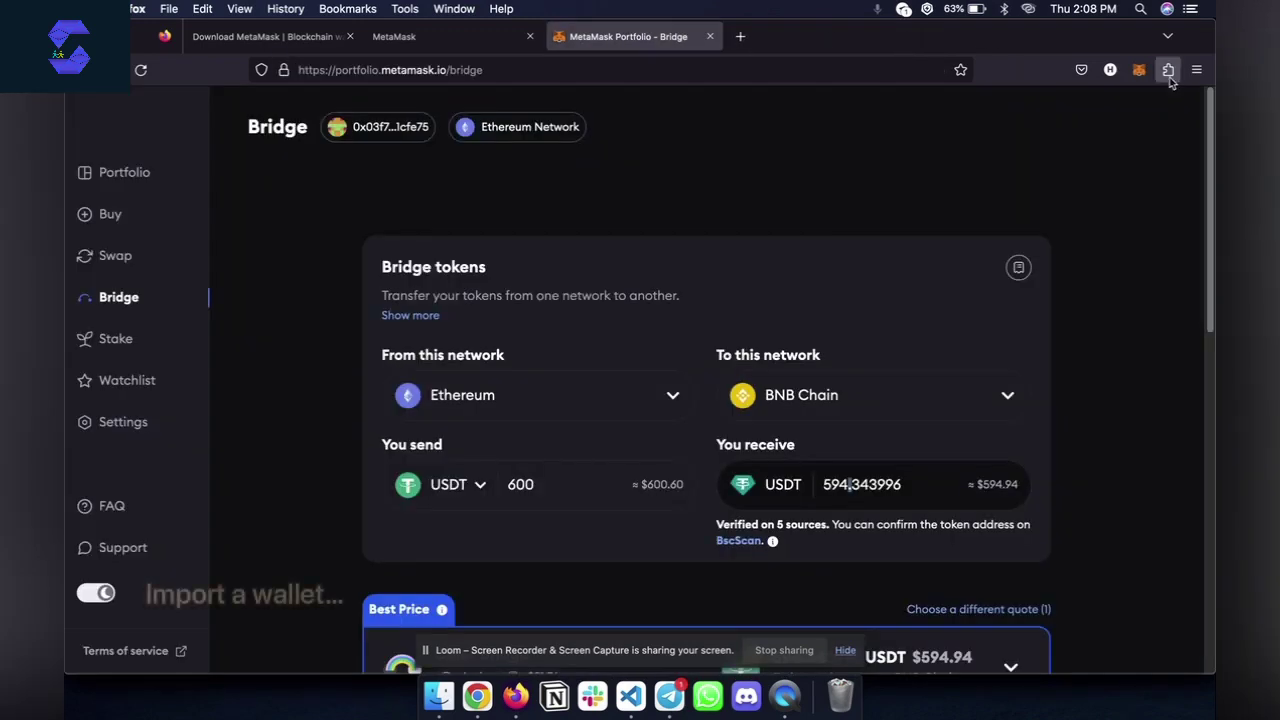
left_click(1139, 69)
left_click(1118, 113)
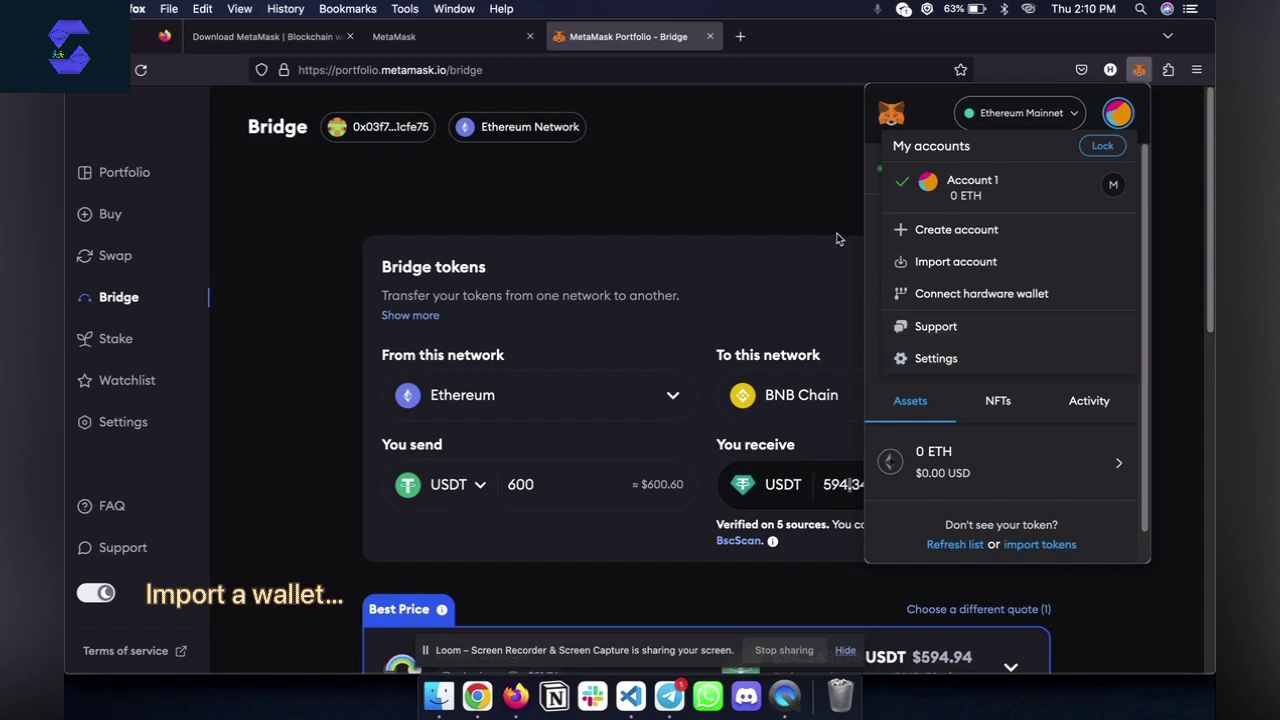
left_click(731, 97)
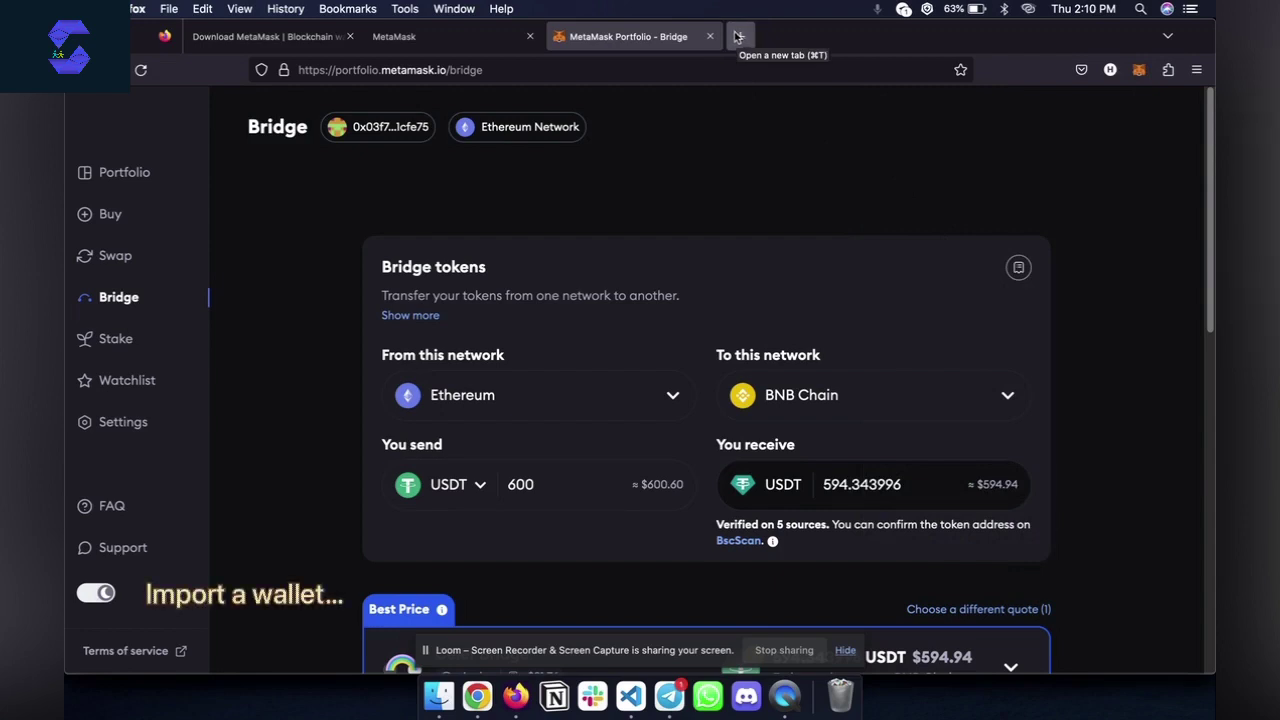
Search 'vanity' and open the Vanity-ETH generator at vanity-eth.tk
left_click(663, 70)
type("vanit")
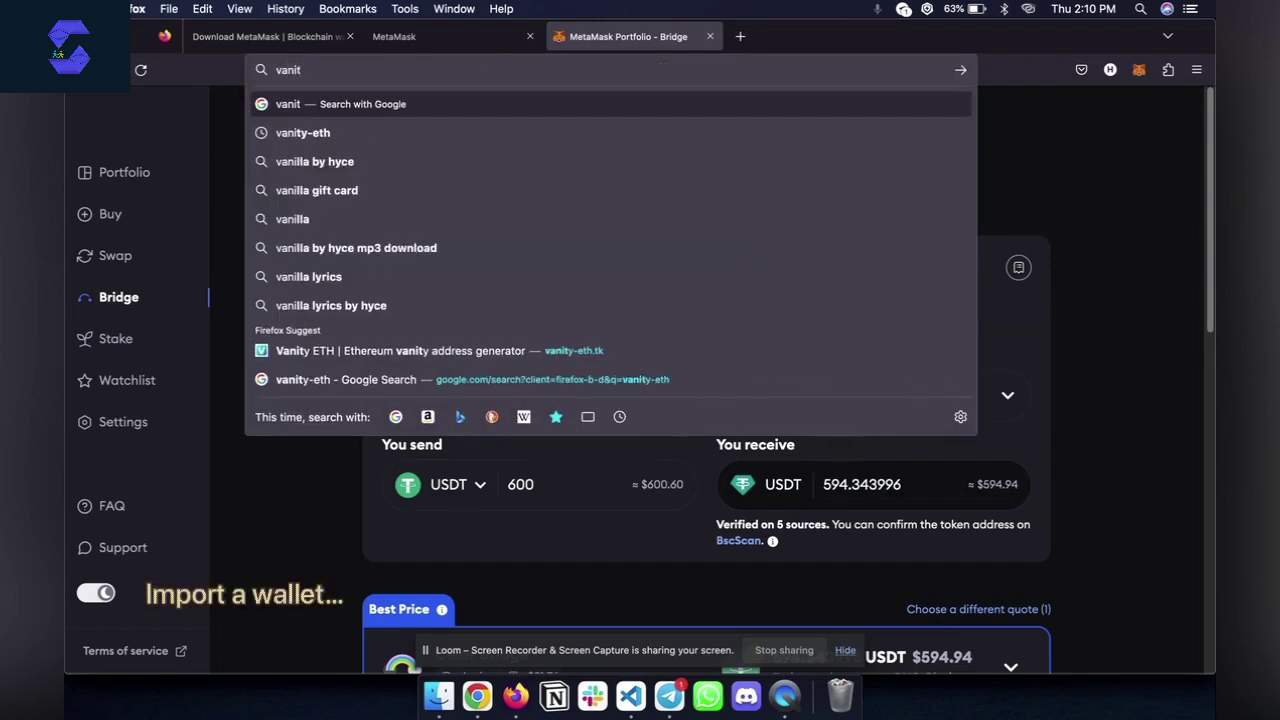
type("y")
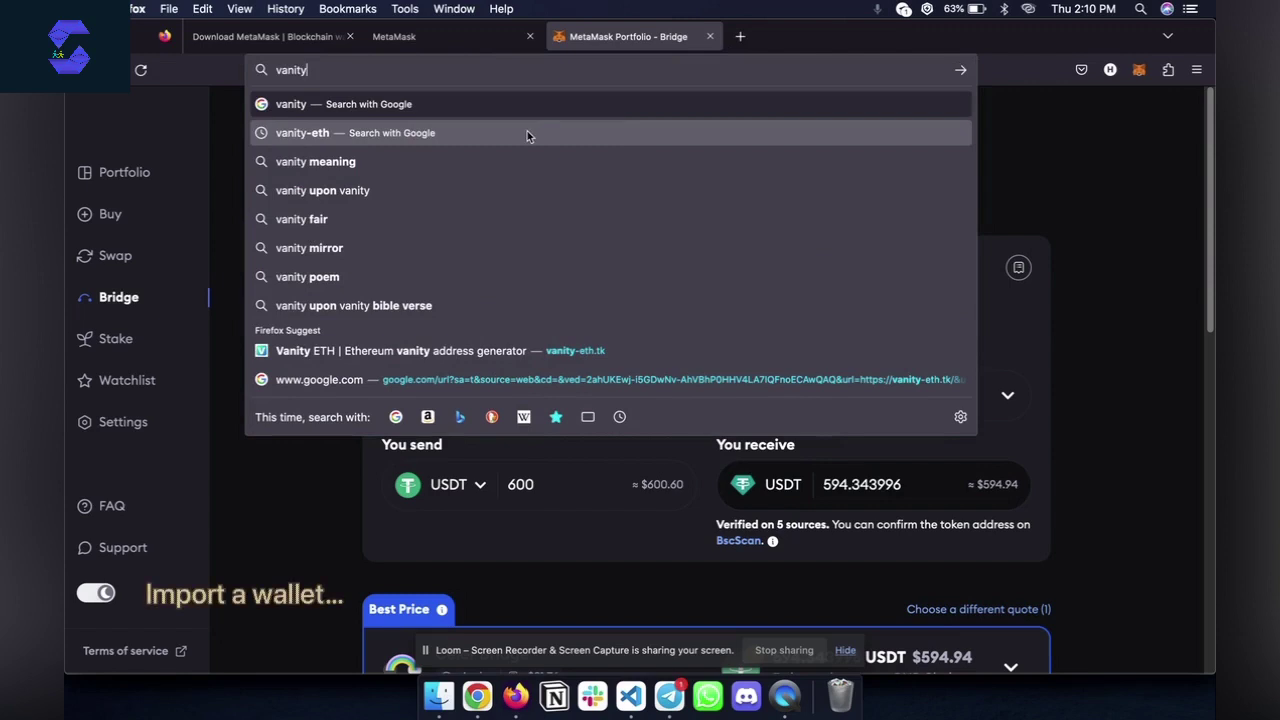
left_click(532, 351)
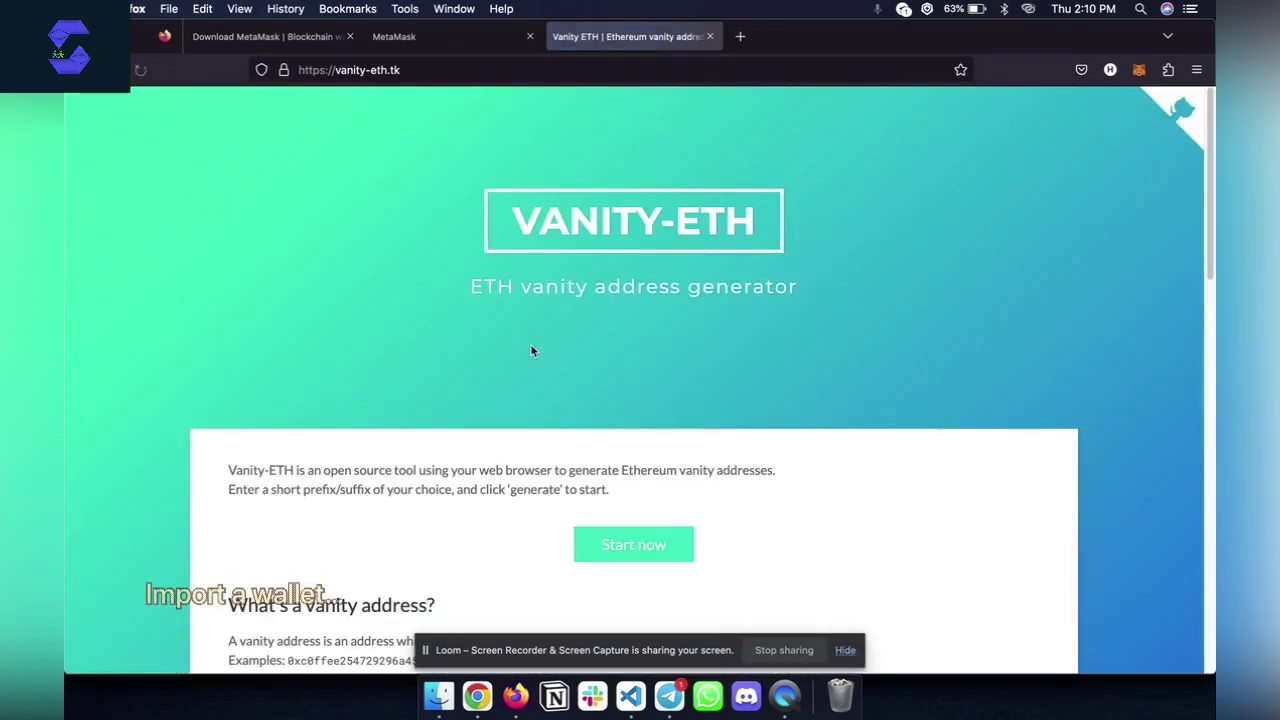
left_click(423, 68)
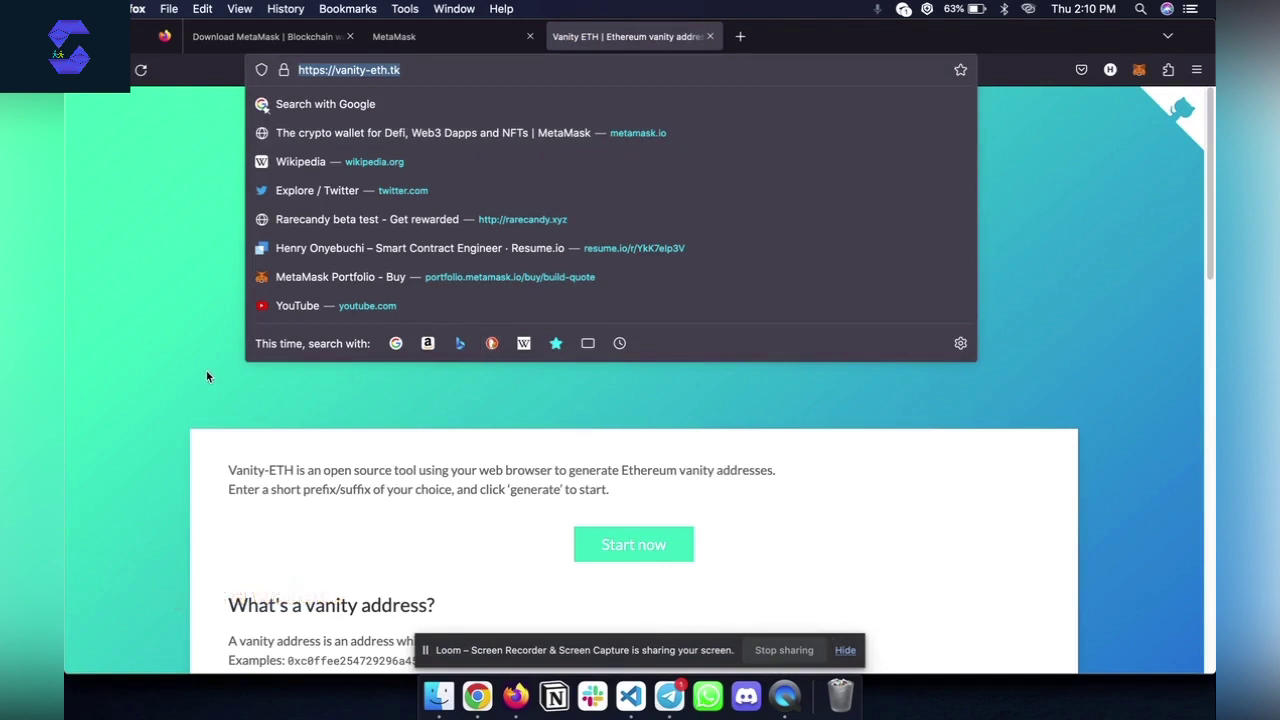
scroll(206, 376, "down", 10)
left_click(155, 398)
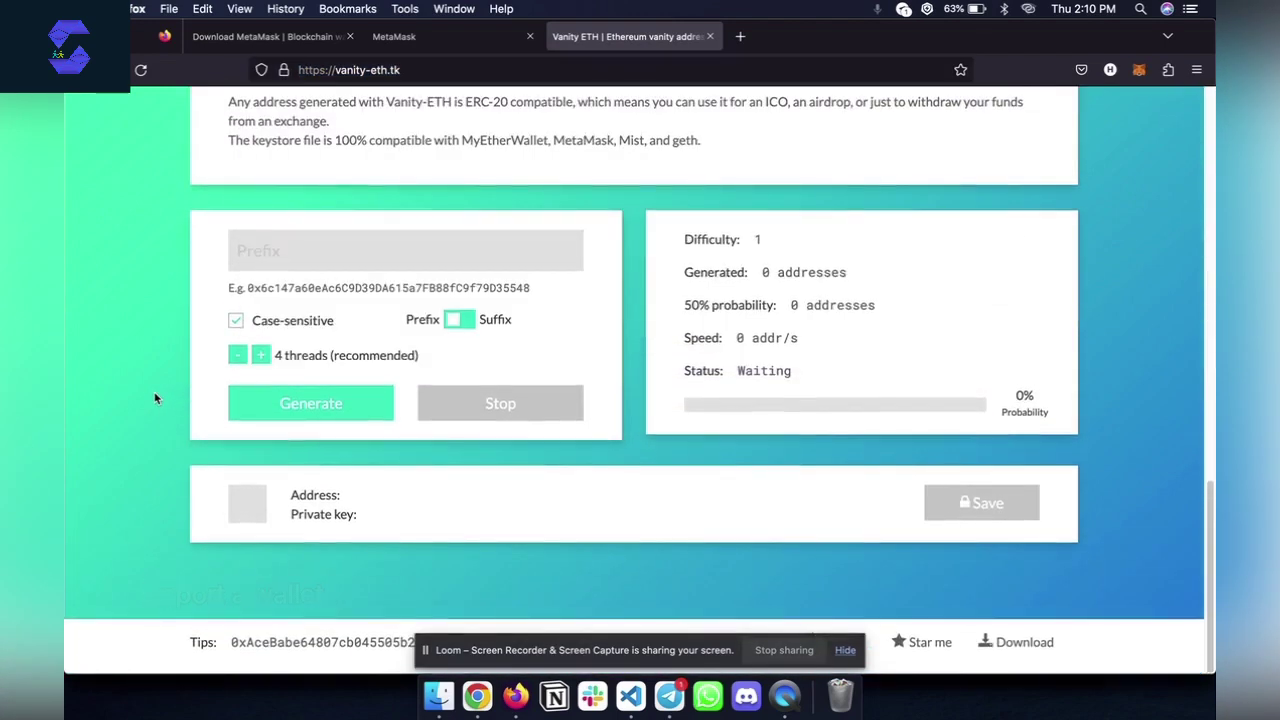
scroll(380, 290, "up", 1)
scroll(375, 294, "down", 1)
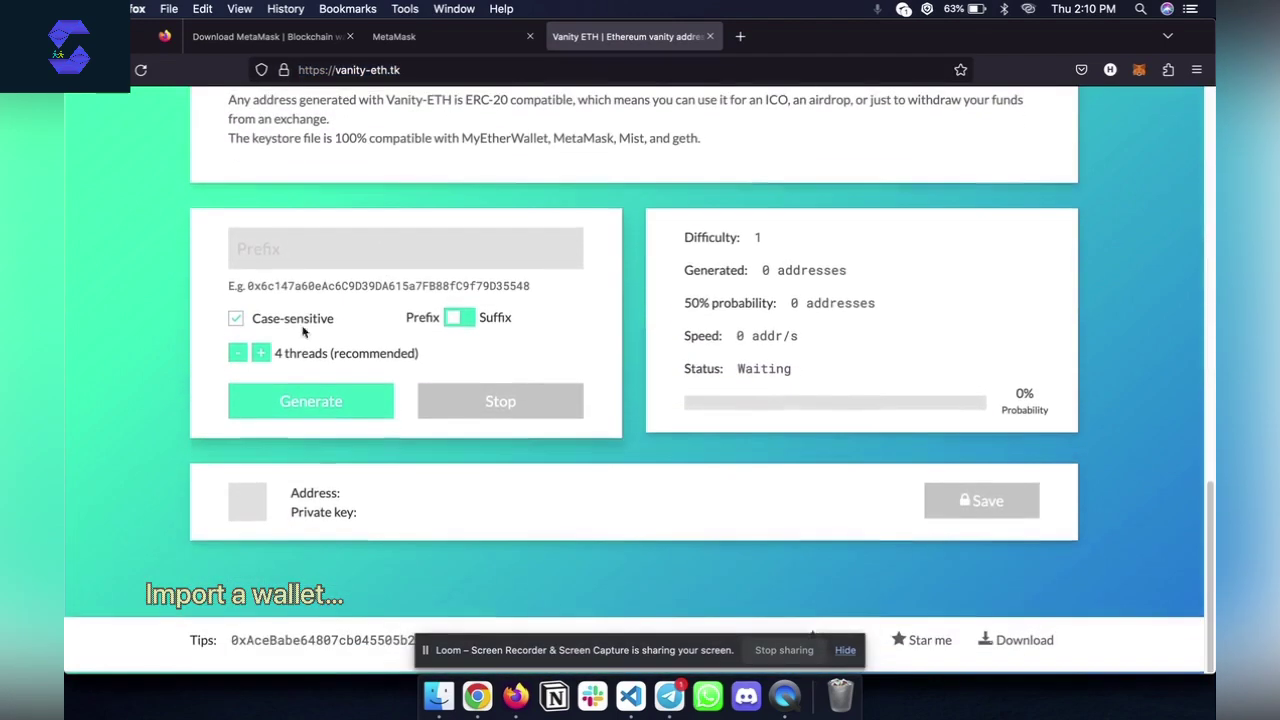
Generate a new Ethereum address, then reveal and select its private key
left_click(349, 412)
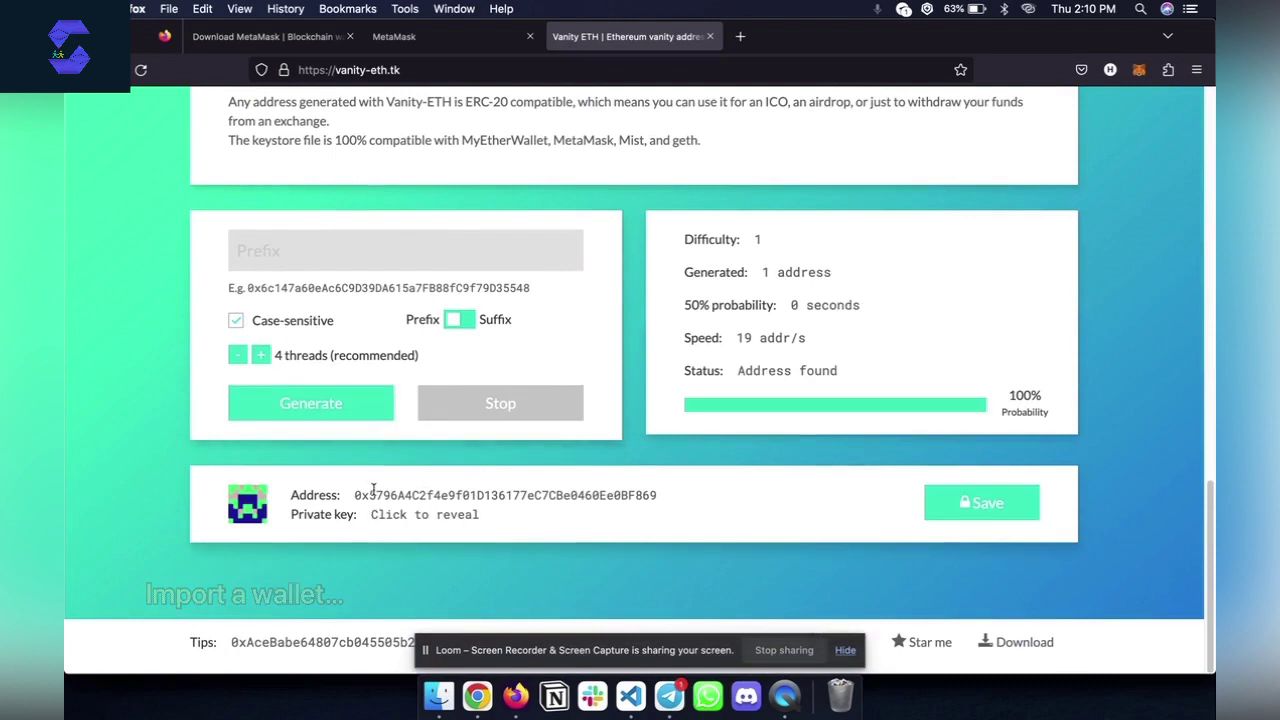
left_click_drag(358, 498, 562, 495)
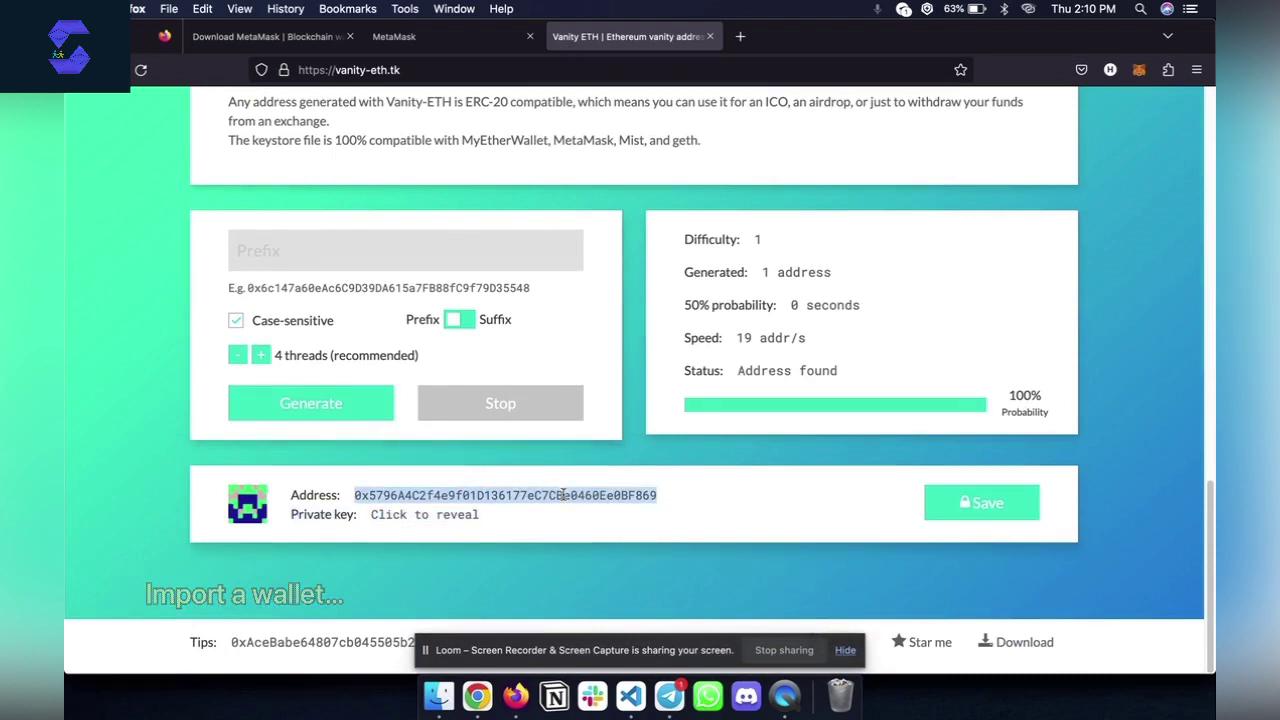
left_click(413, 516)
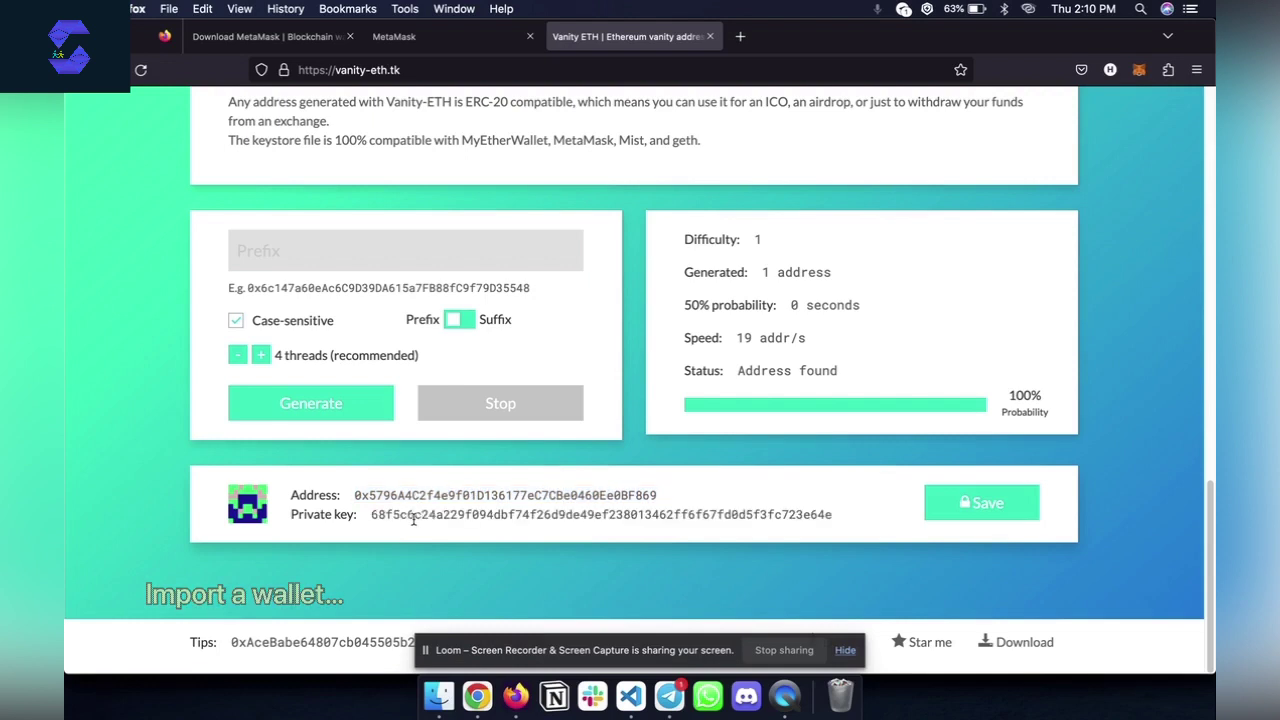
double_click(413, 516)
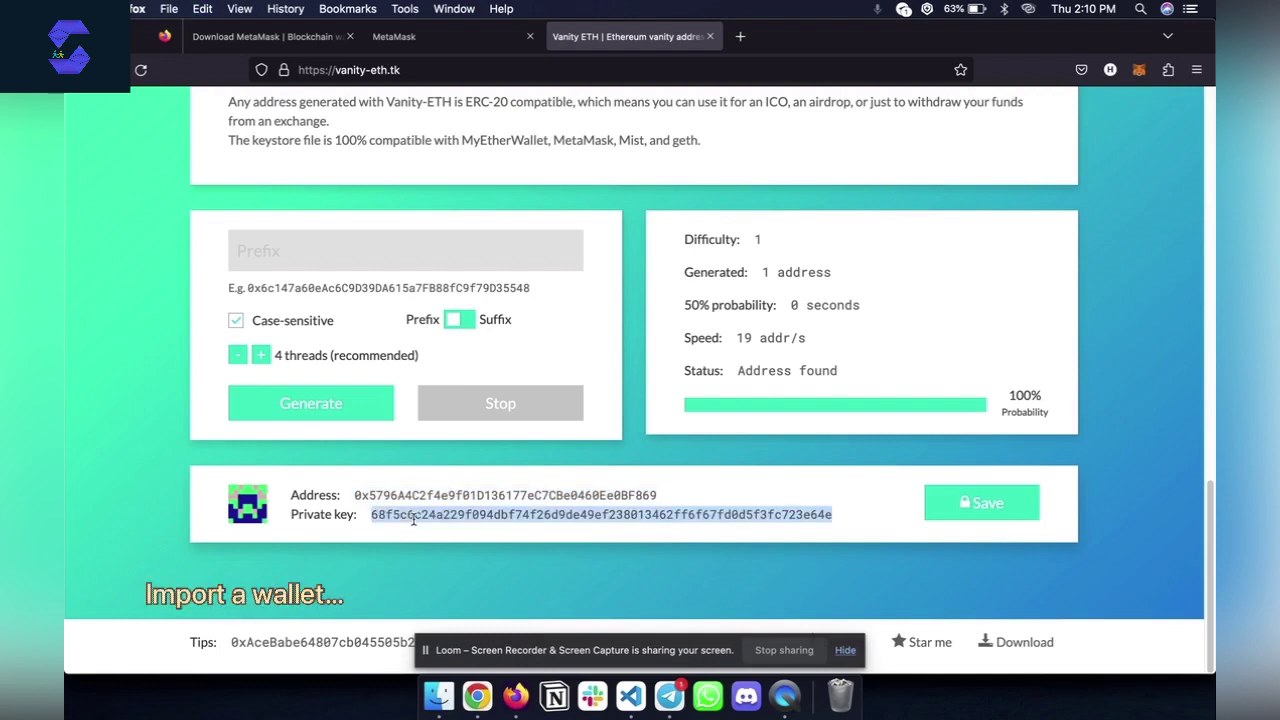
Import the pasted Vanity-ETH private key into MetaMask as Account 2
left_click(1139, 70)
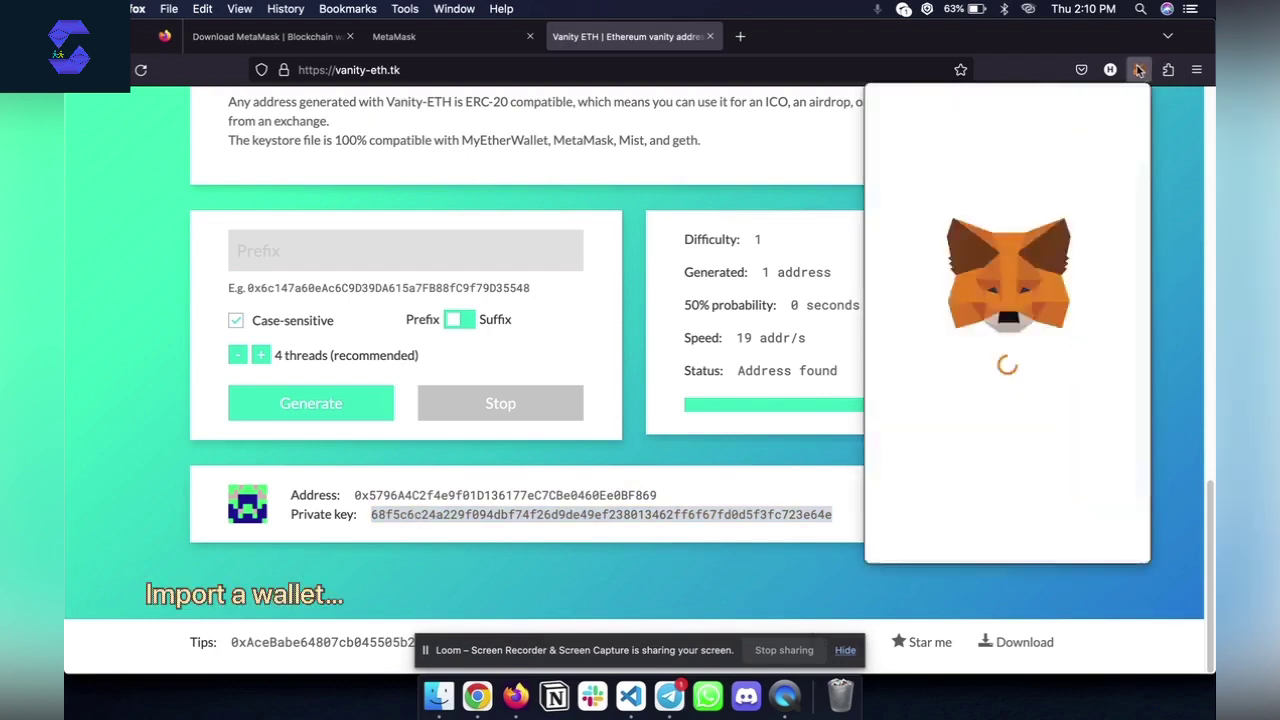
left_click(1122, 120)
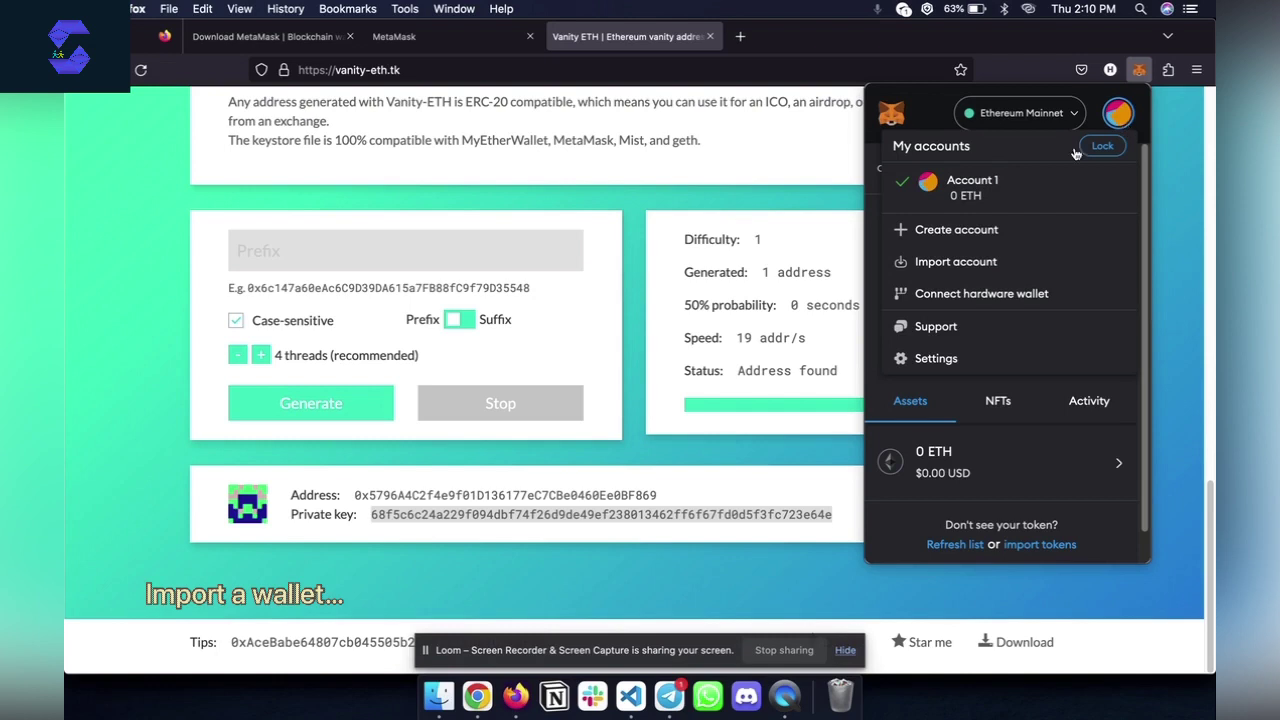
left_click(952, 266)
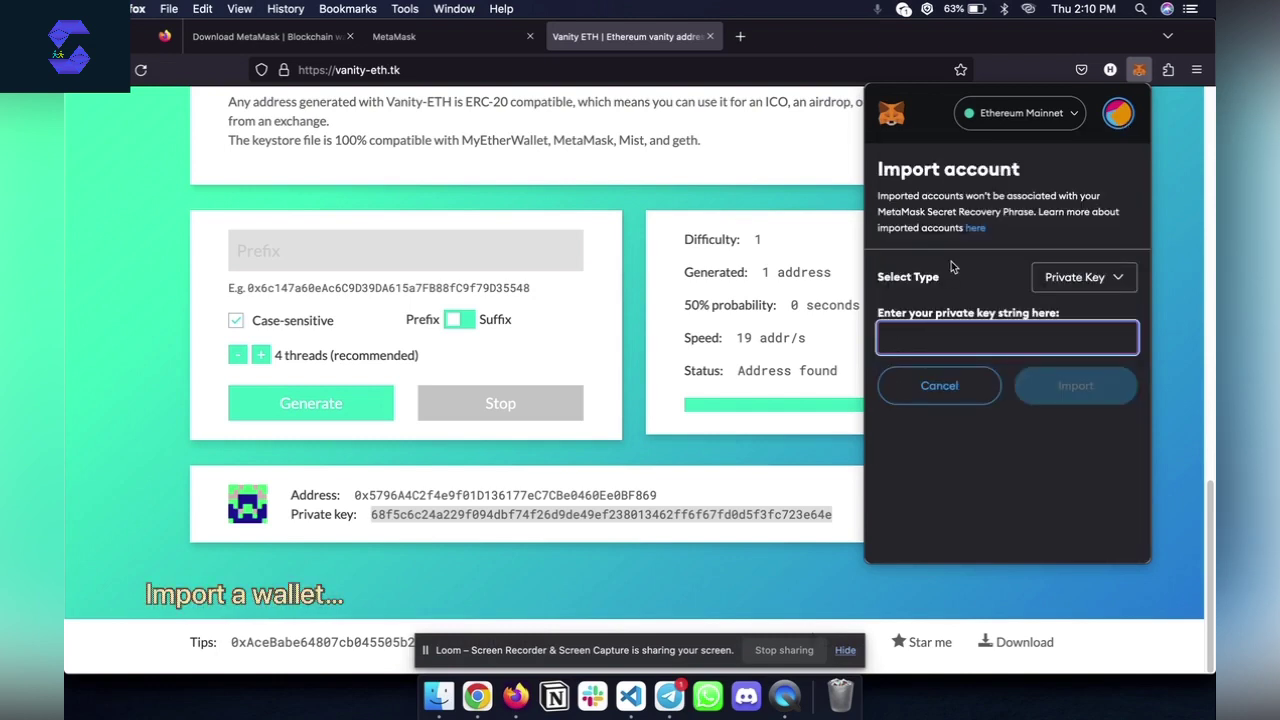
key("super+v")
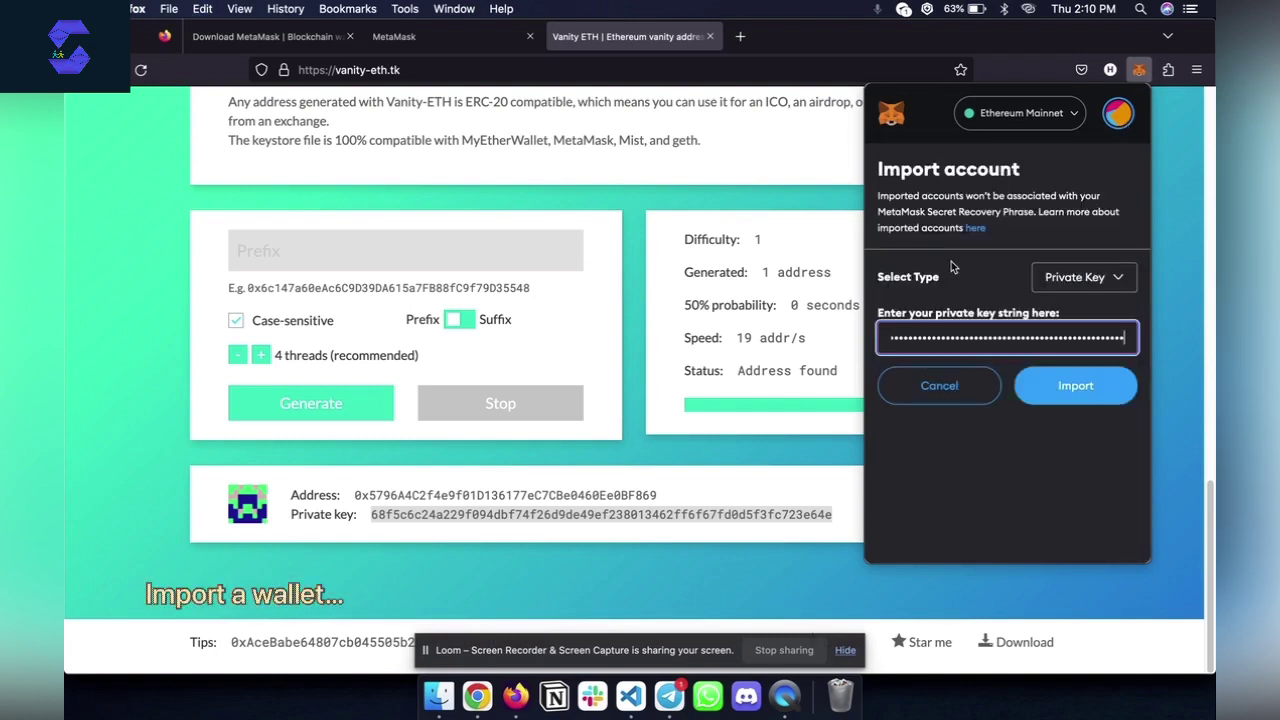
left_click(1083, 386)
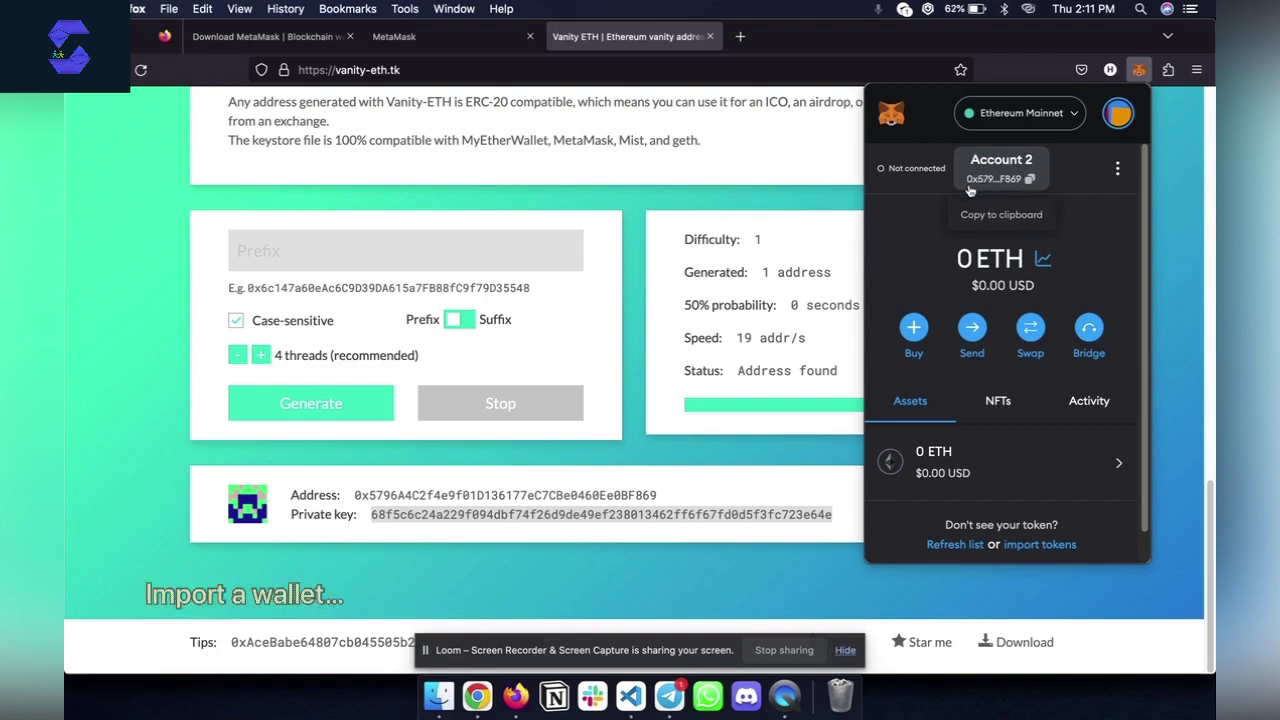
Confirm Account 2's address matches the Vanity-ETH address and view both accounts
left_click(1019, 183)
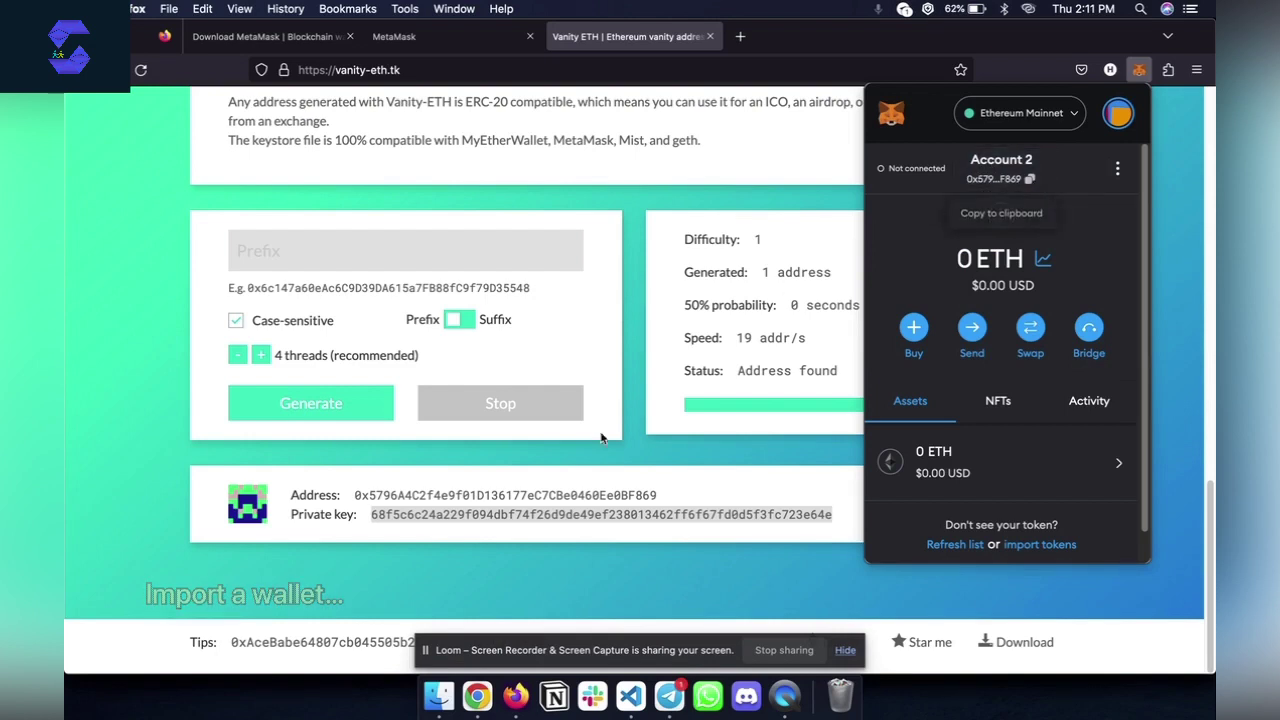
double_click(378, 494)
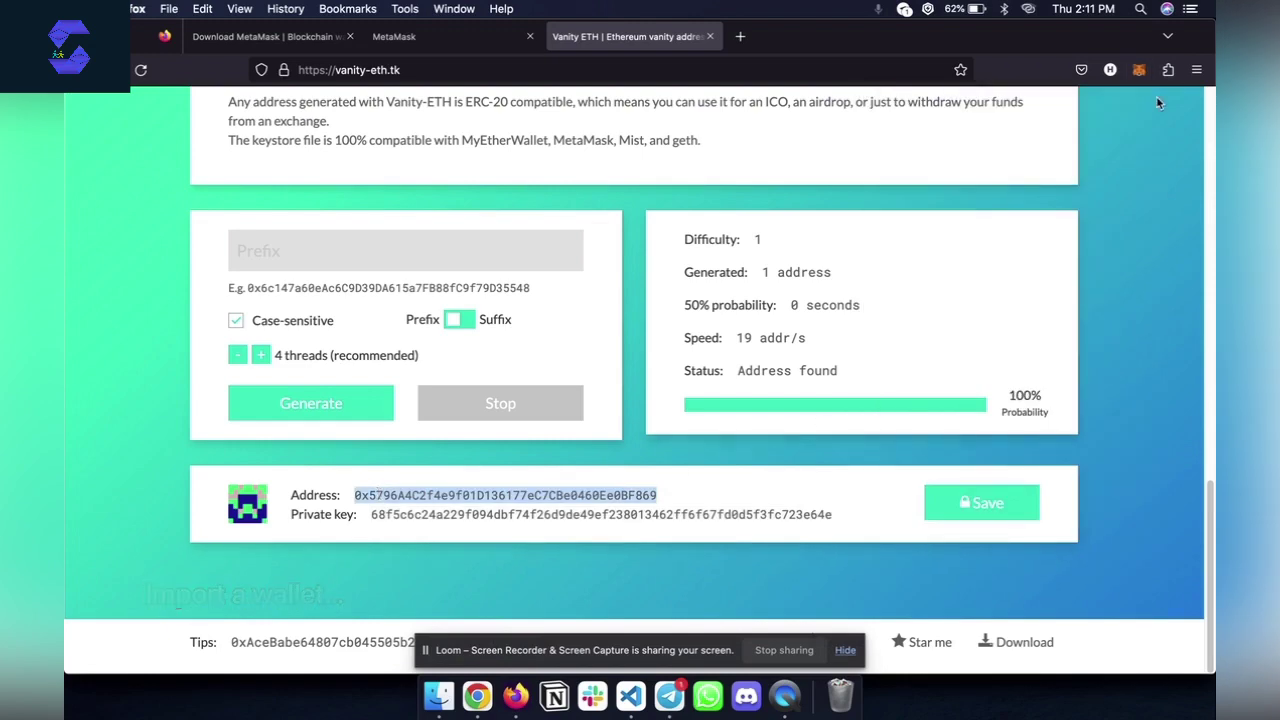
left_click(1139, 69)
left_click(1118, 113)
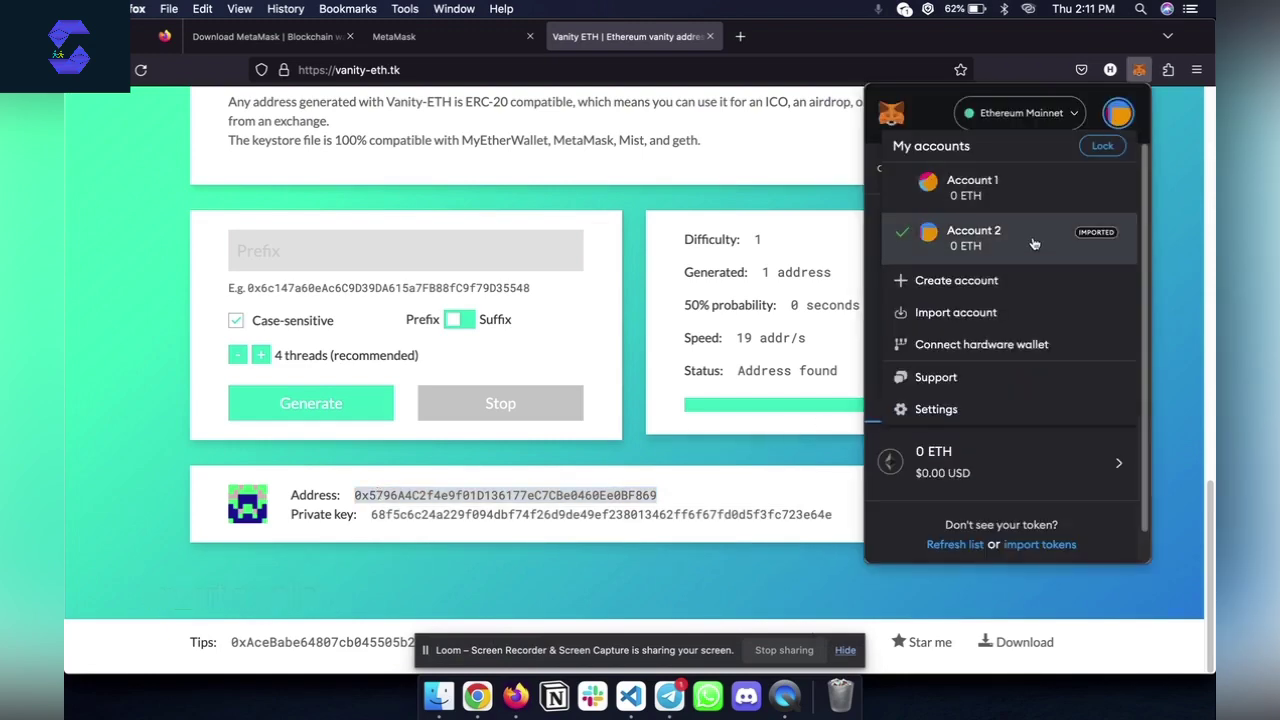